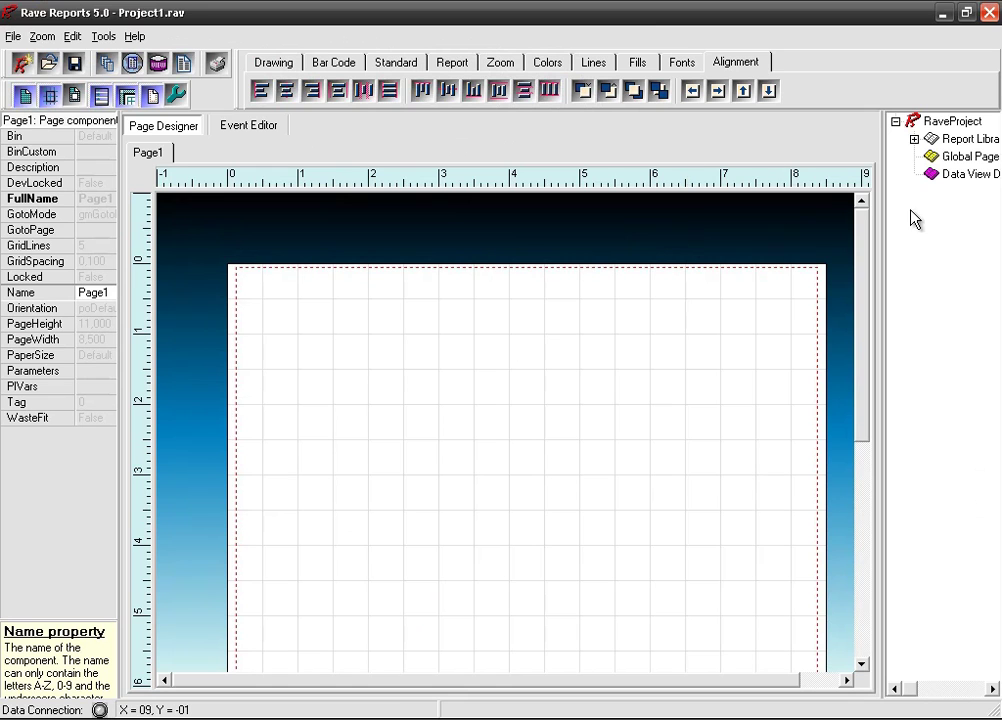
# Step: Widen the project tree and start saving the report project under a new location in Delphi_Avanzado's PROYECTO folder
pyautogui.moveTo(883, 217); pyautogui.dragTo(836, 217)
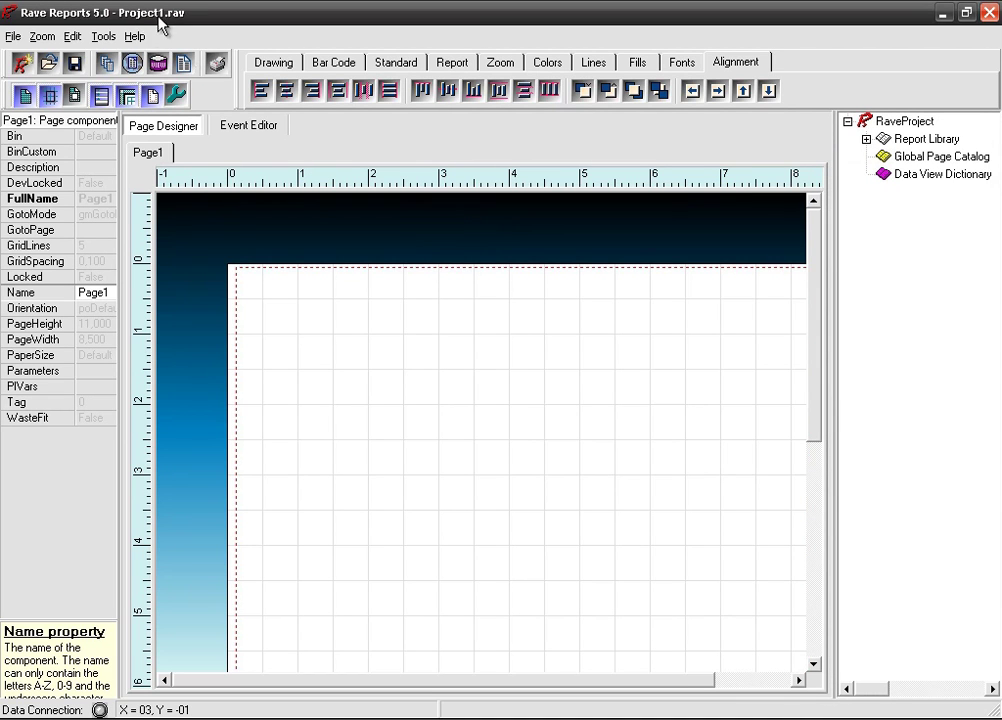
pyautogui.click(22, 64)
pyautogui.click(12, 40)
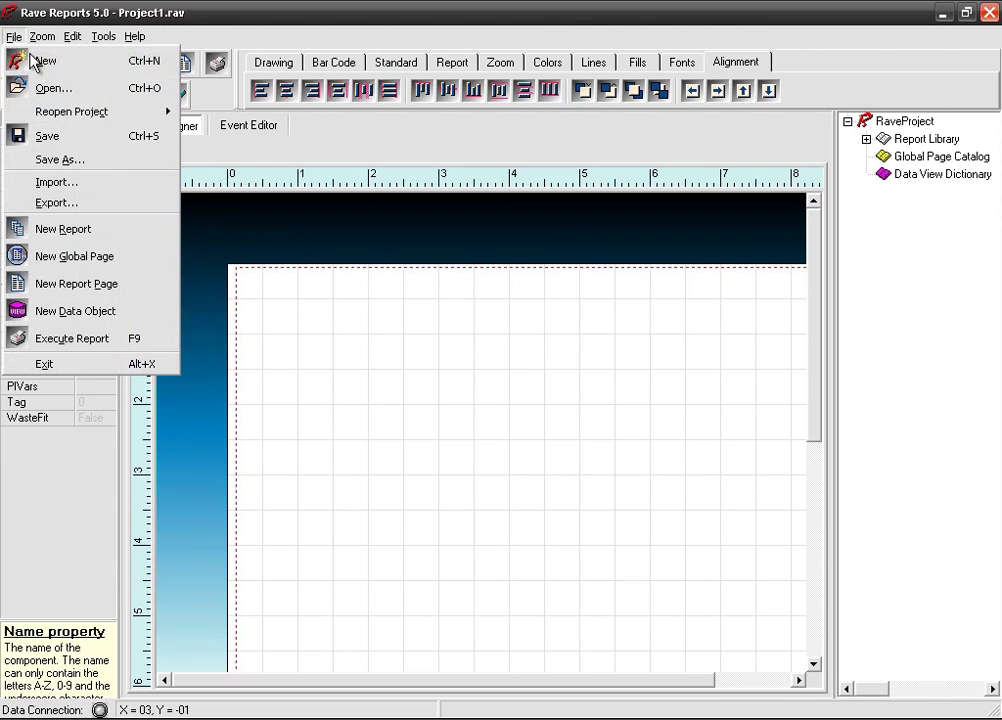
pyautogui.click(62, 160)
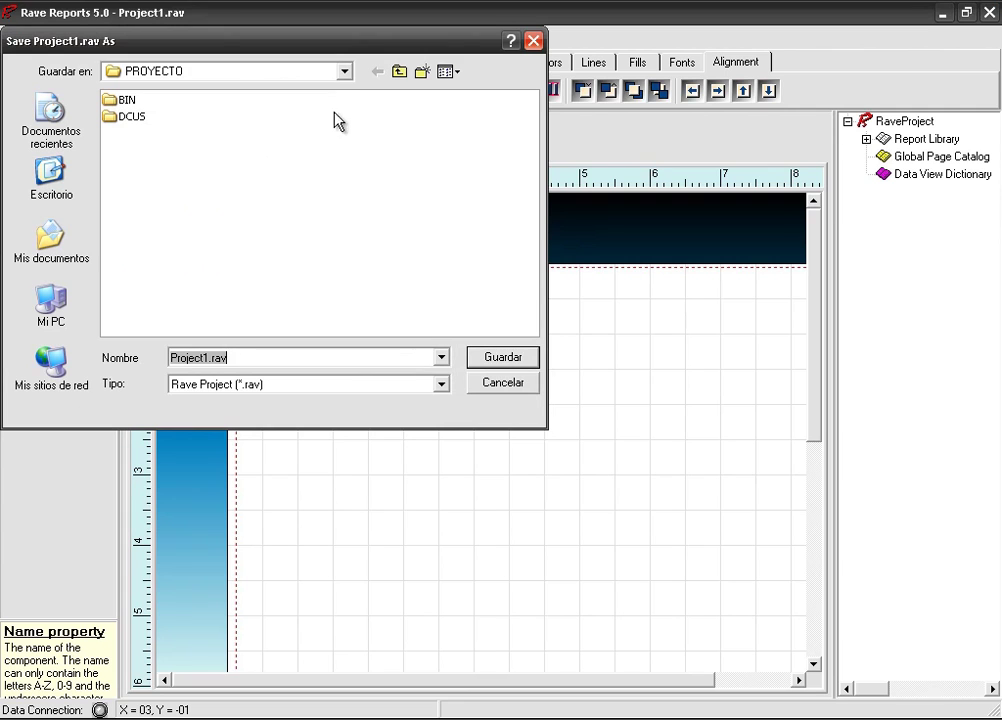
pyautogui.click(399, 72)
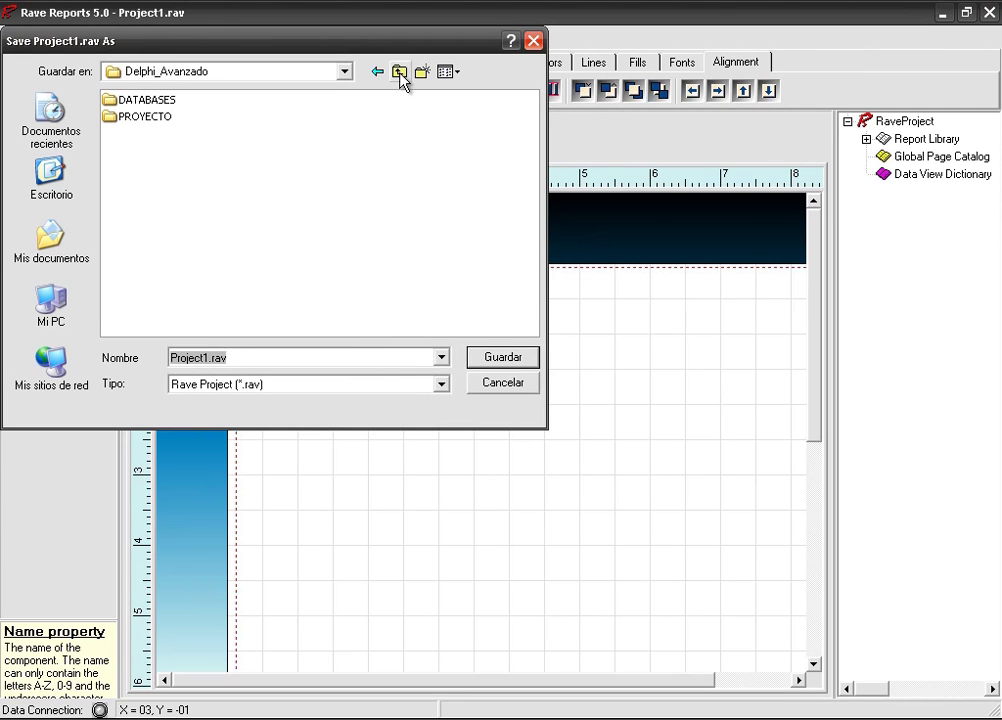
pyautogui.rightClick(123, 130)
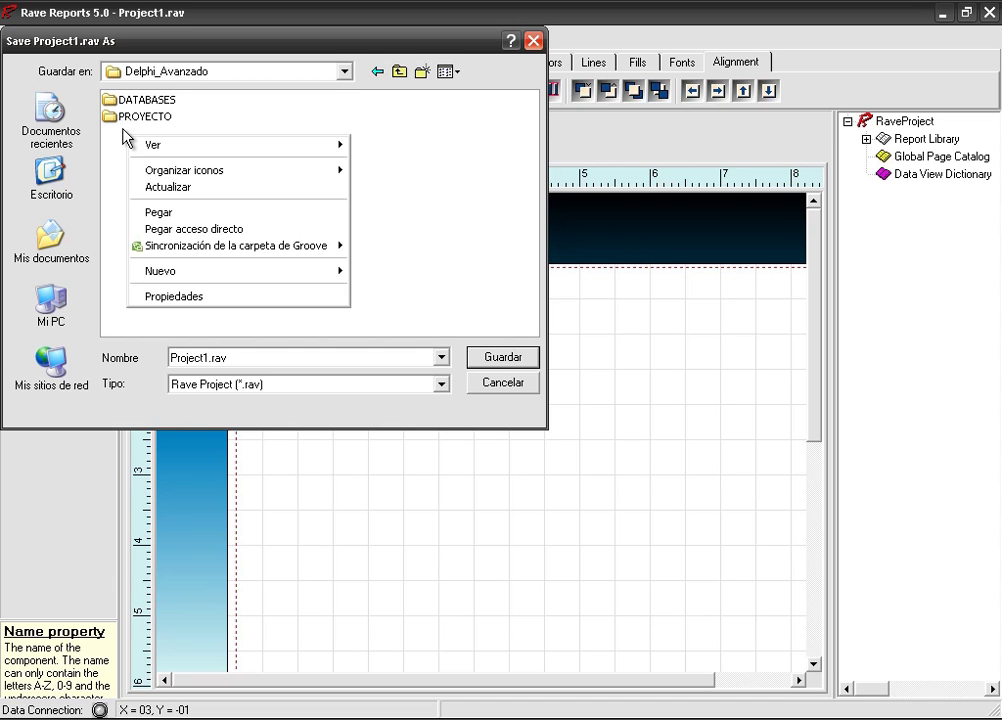
pyautogui.click(124, 120)
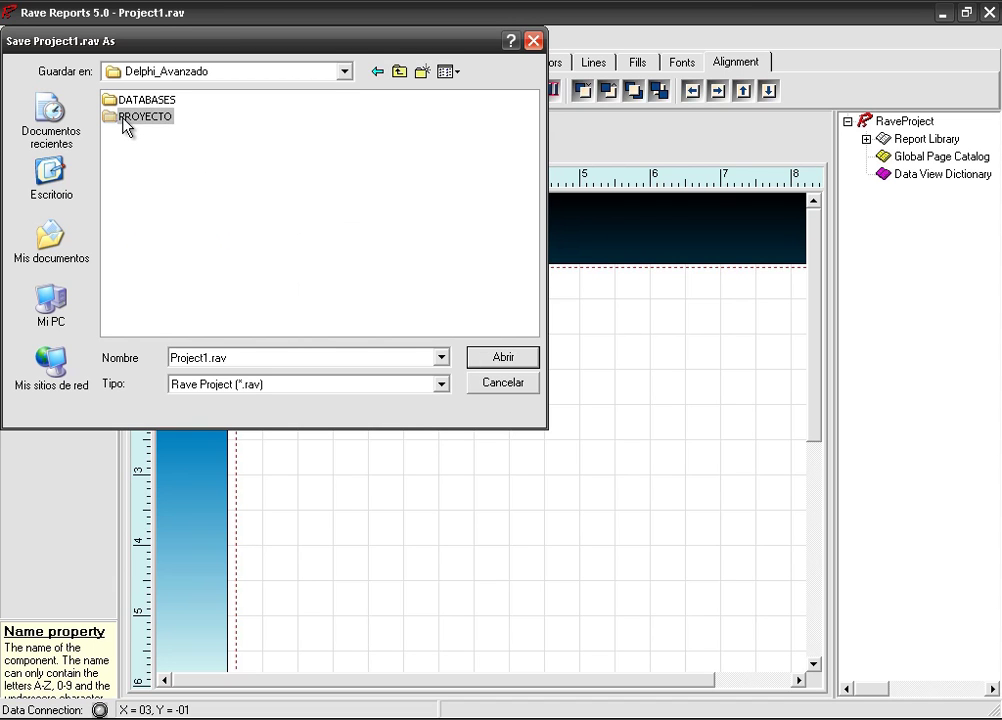
pyautogui.doubleClick(124, 120)
# Step: Create a REPORTES folder inside PROYECTO and save the report project in it as Project1.rav
pyautogui.rightClick(117, 140)
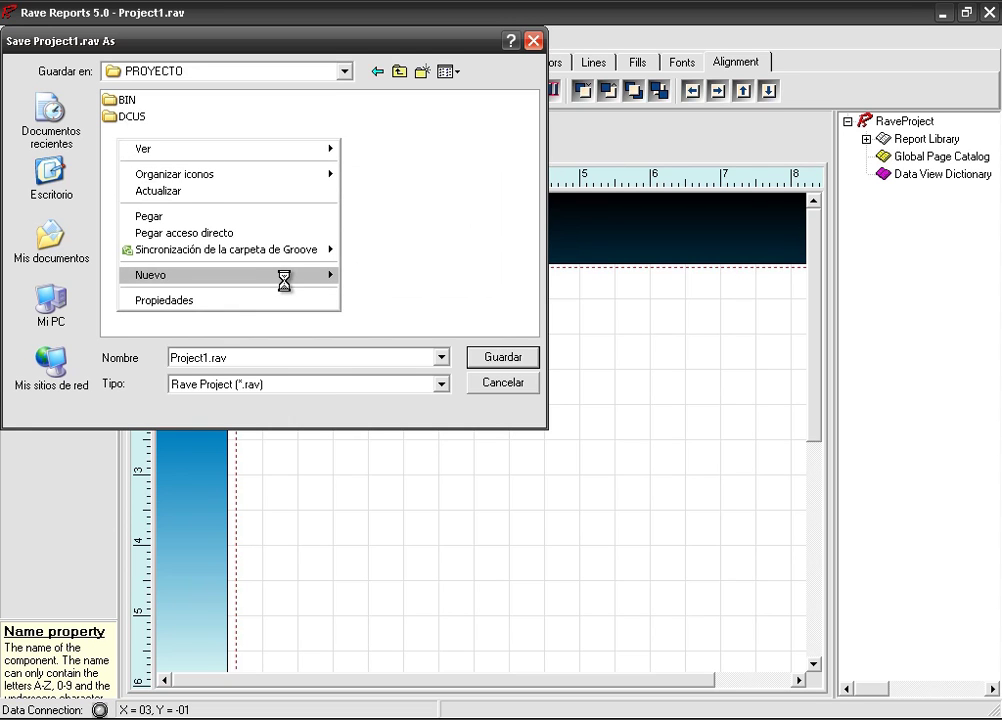
pyautogui.moveTo(284, 278)
pyautogui.click(346, 278)
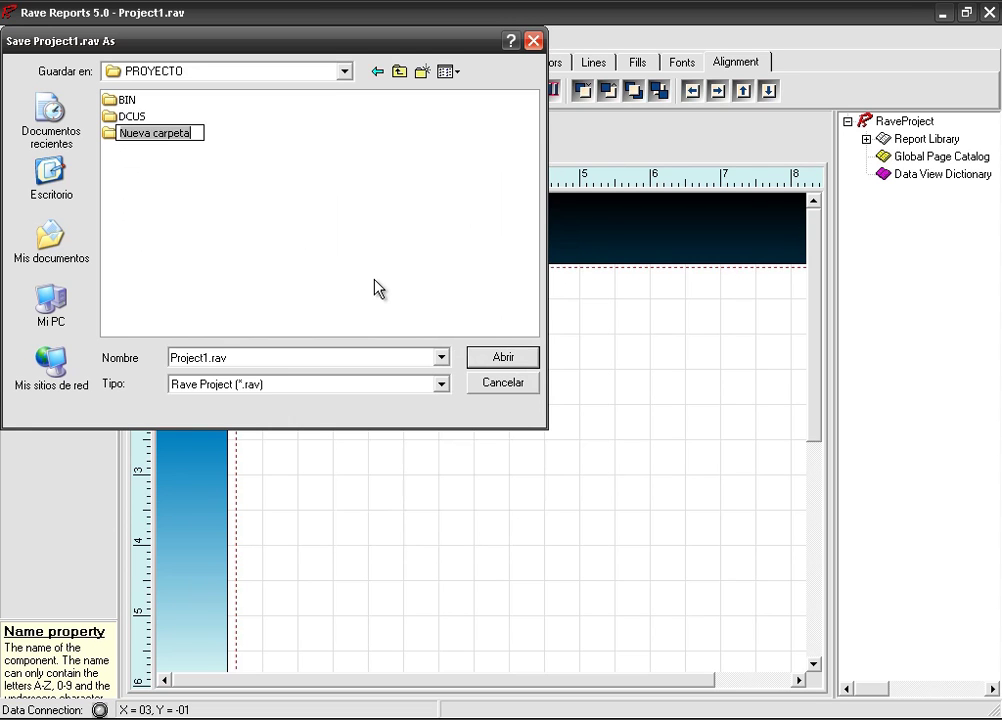
pyautogui.write('R')
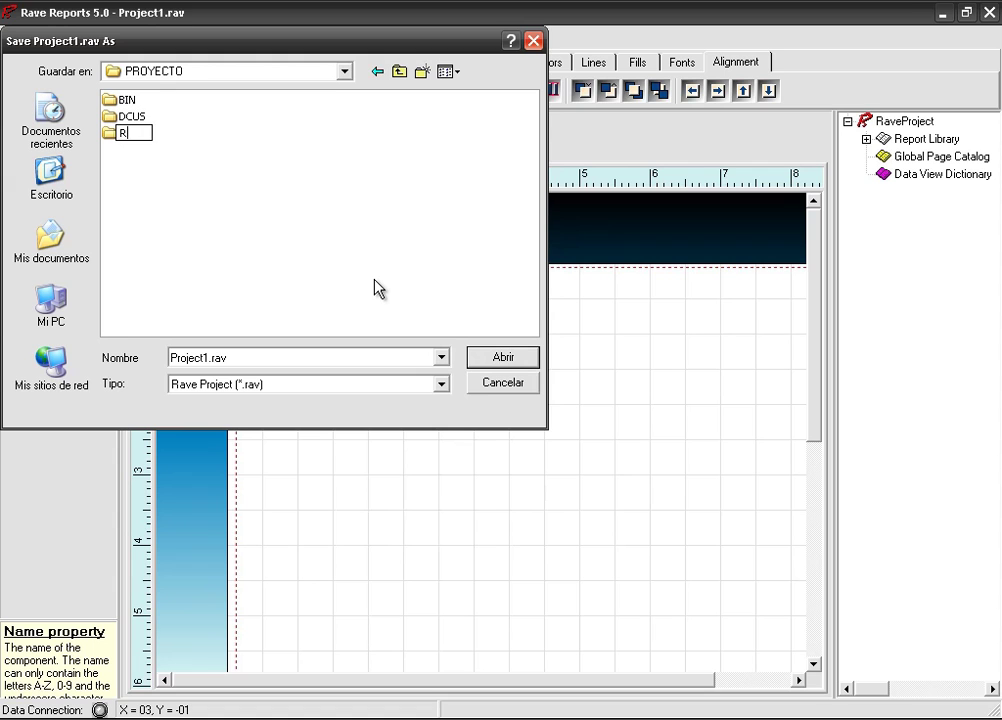
pyautogui.write('EPORTES')
pyautogui.click(200, 165)
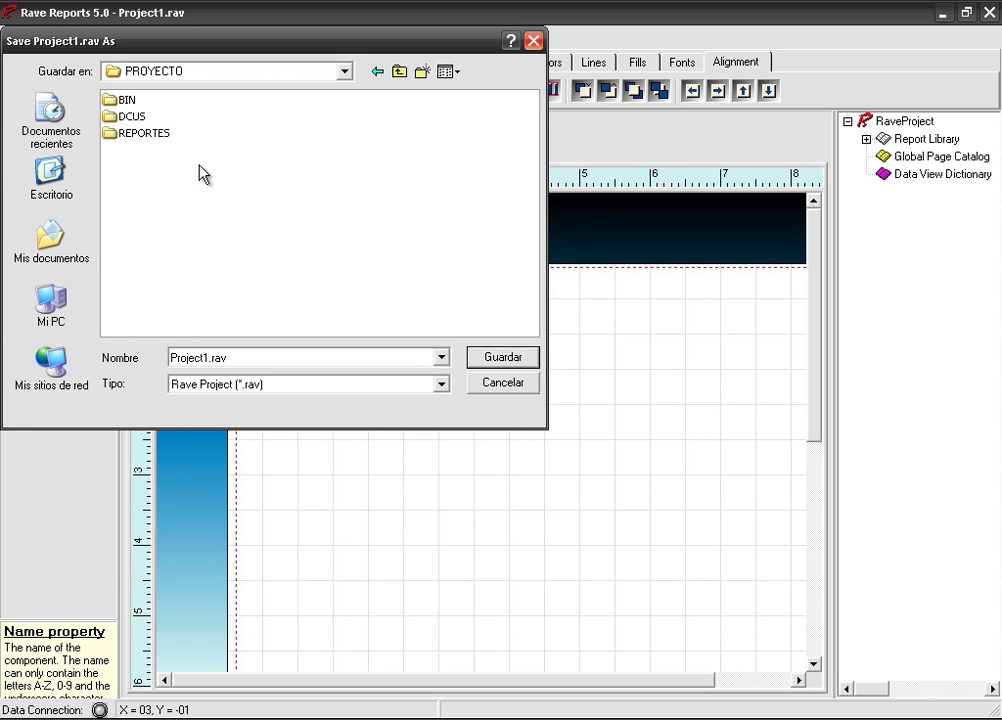
pyautogui.doubleClick(148, 133)
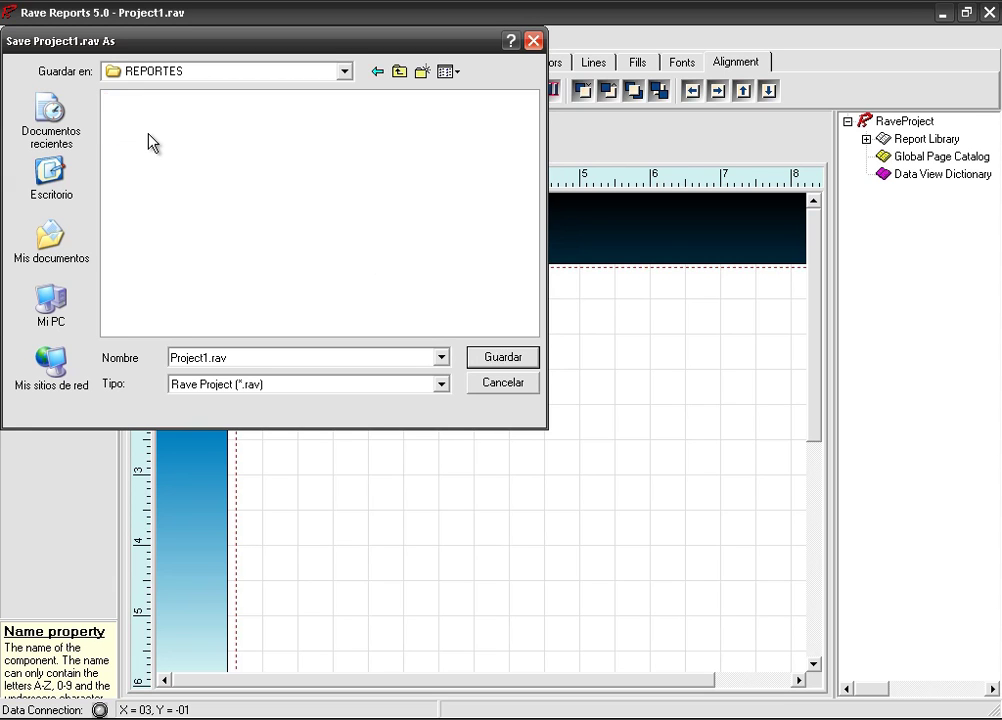
pyautogui.click(503, 359)
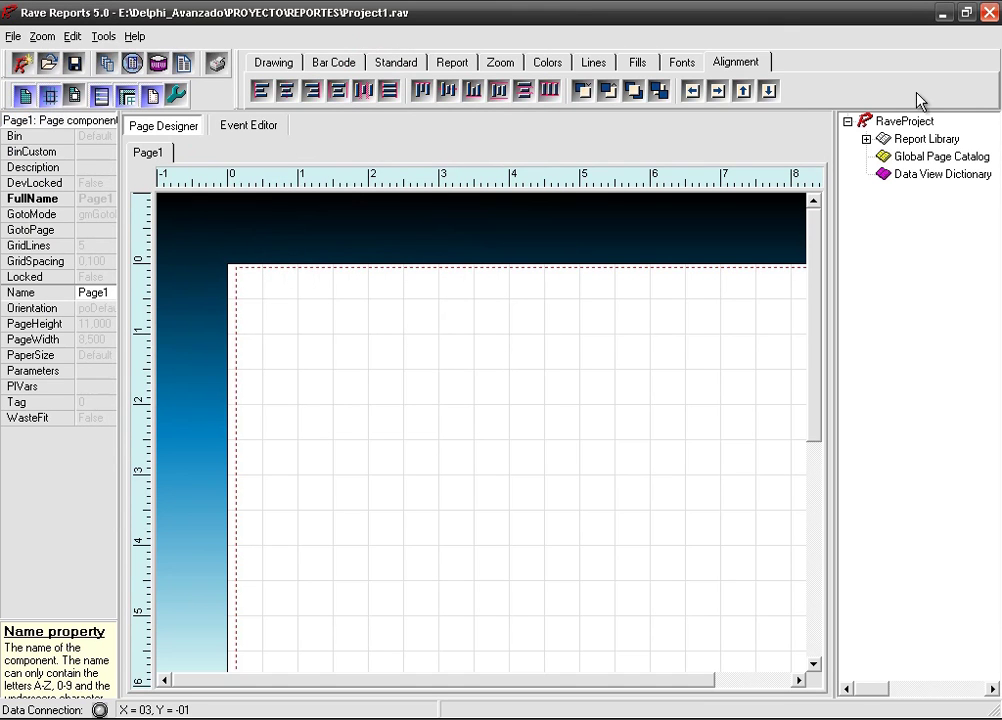
# Step: Close the report designer, then reopen it from Delphi's RvProject1 component to check the loaded project, and minimize it
pyautogui.click(990, 13)
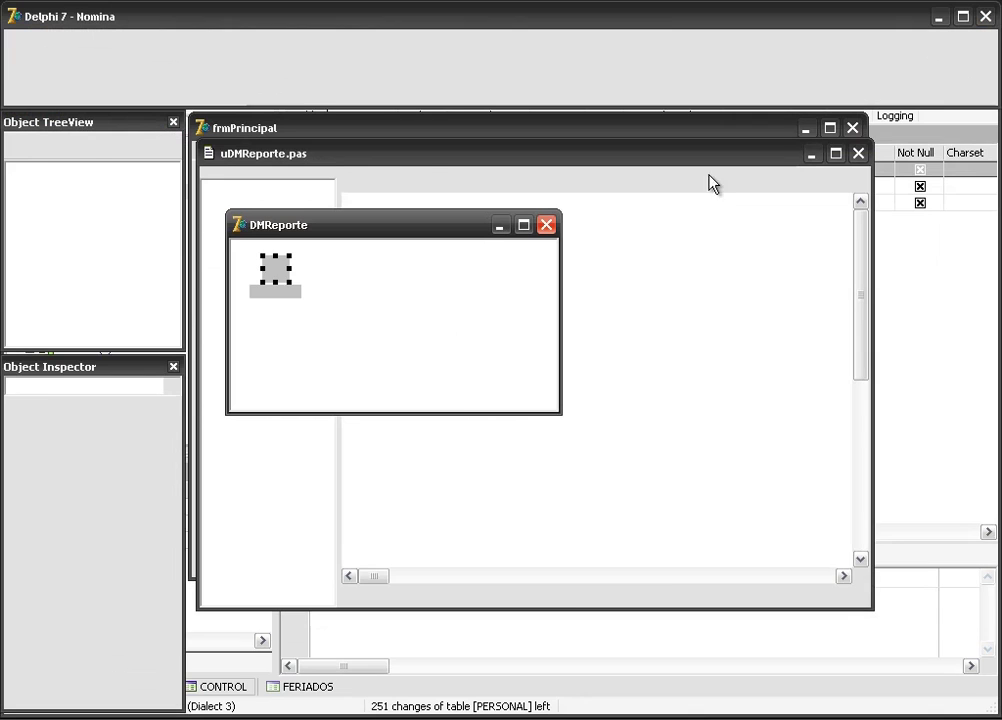
pyautogui.doubleClick(279, 279)
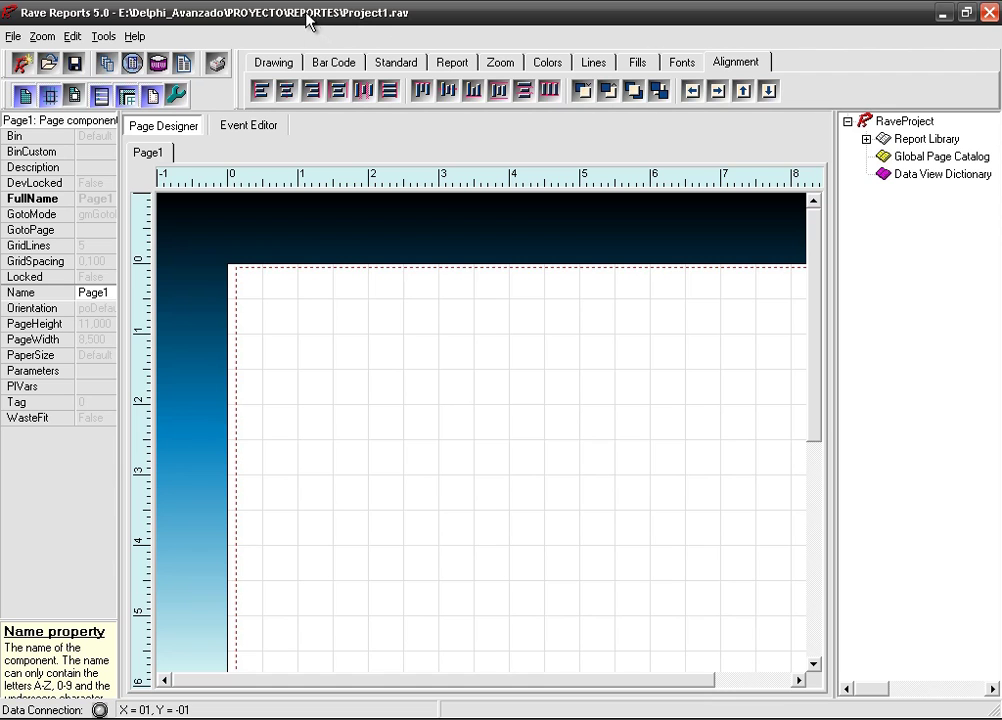
pyautogui.click(944, 14)
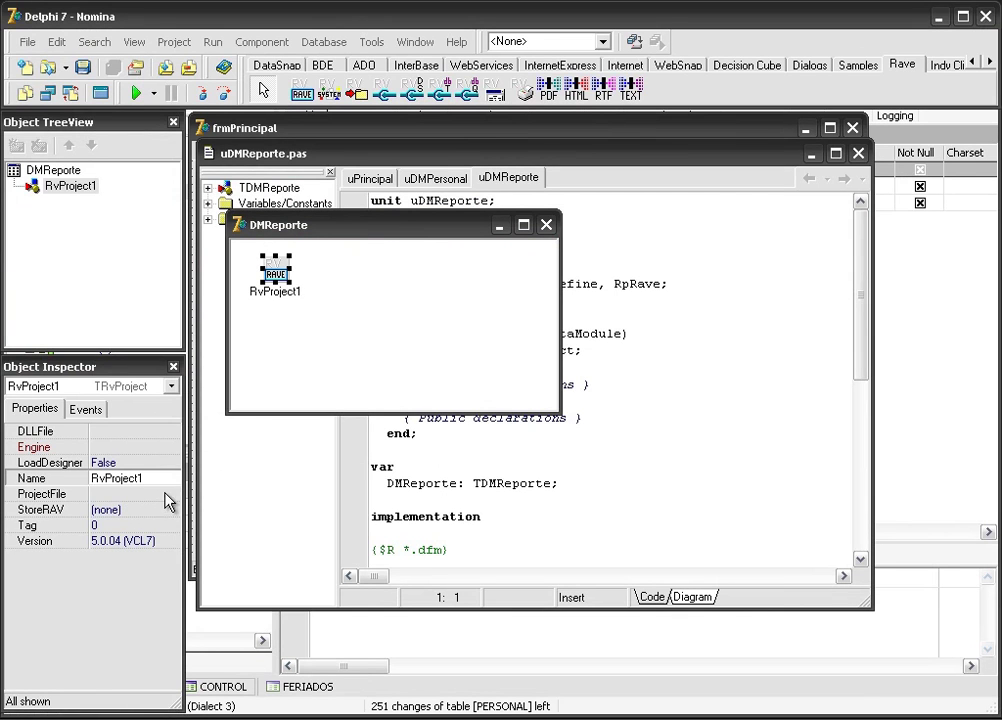
# Step: Set RvProject1's ProjectFile property to Project1.rav from the REPORTES folder and save all files
pyautogui.click(168, 495)
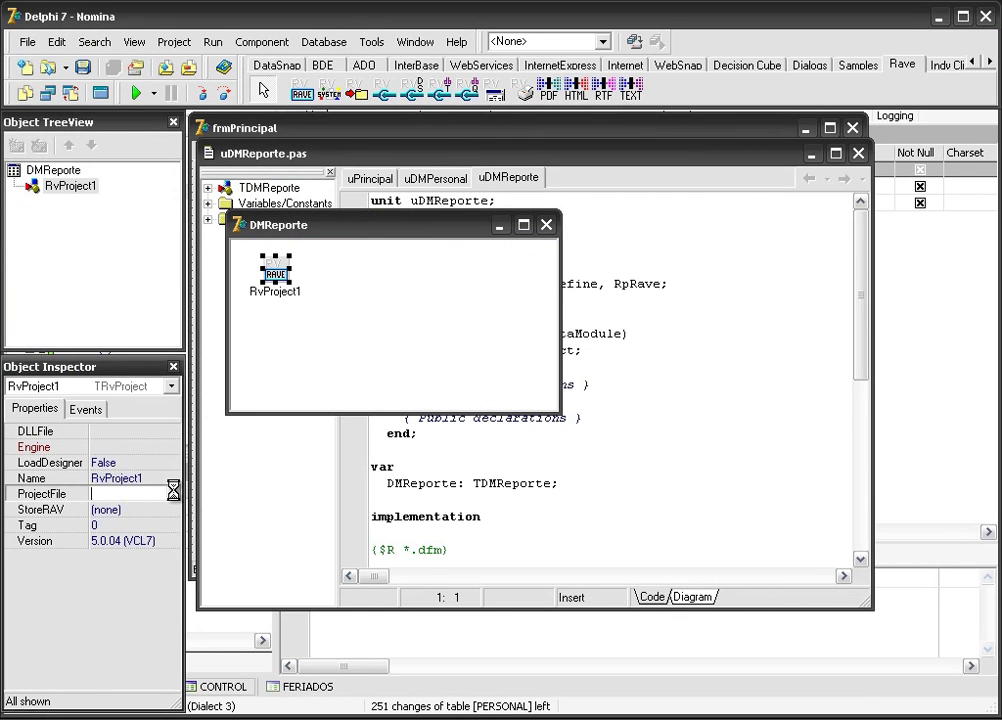
pyautogui.click(173, 495)
pyautogui.doubleClick(378, 226)
pyautogui.click(372, 188)
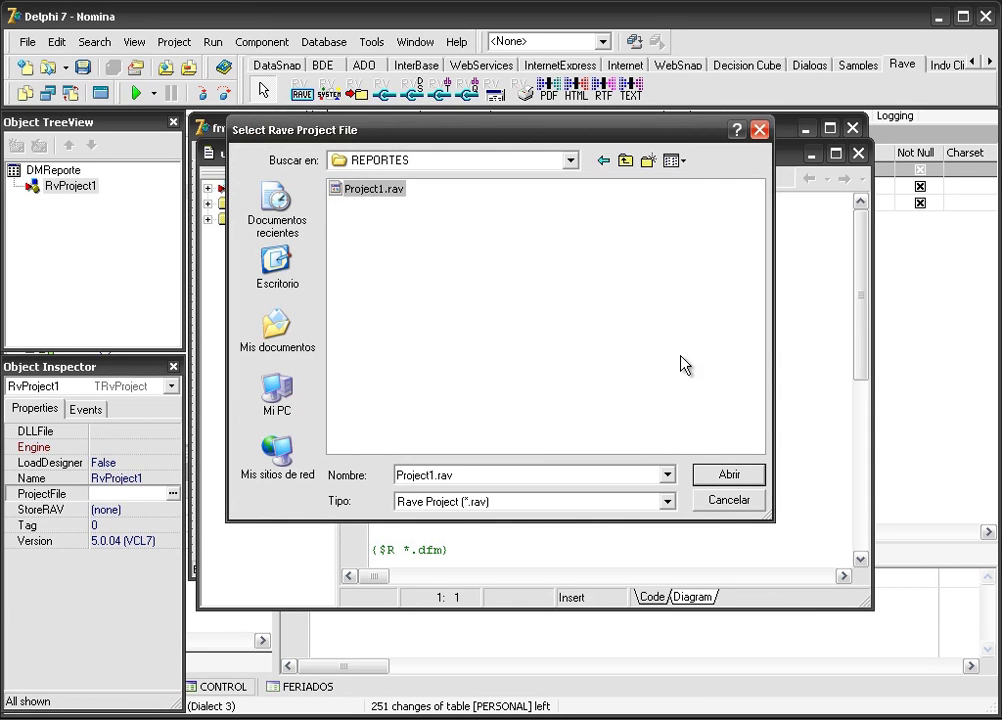
pyautogui.click(729, 474)
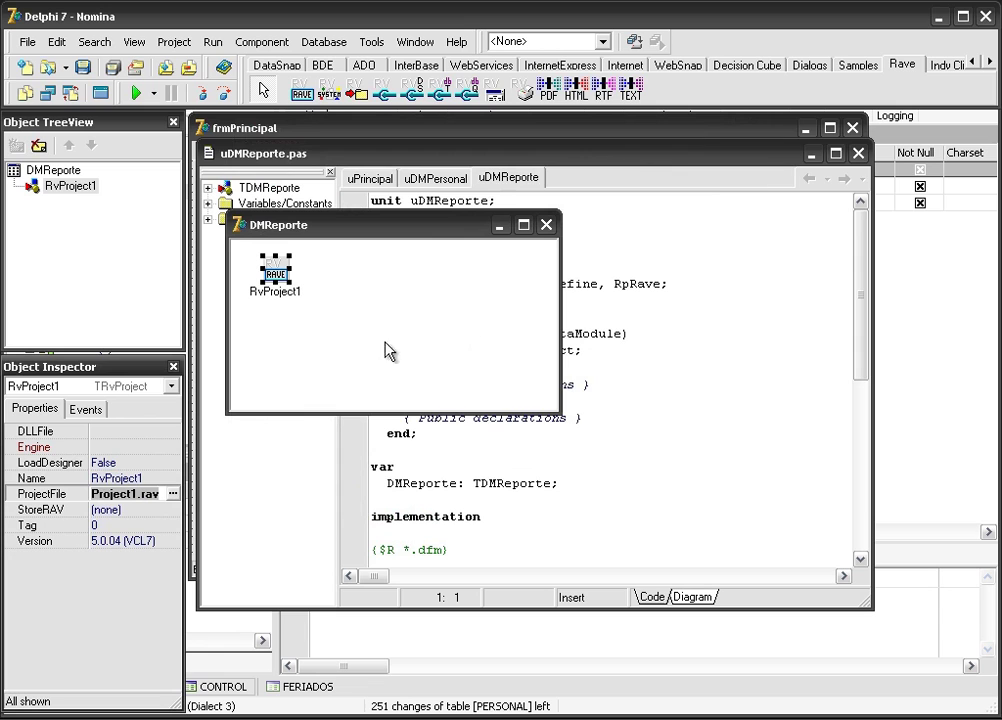
pyautogui.click(108, 70)
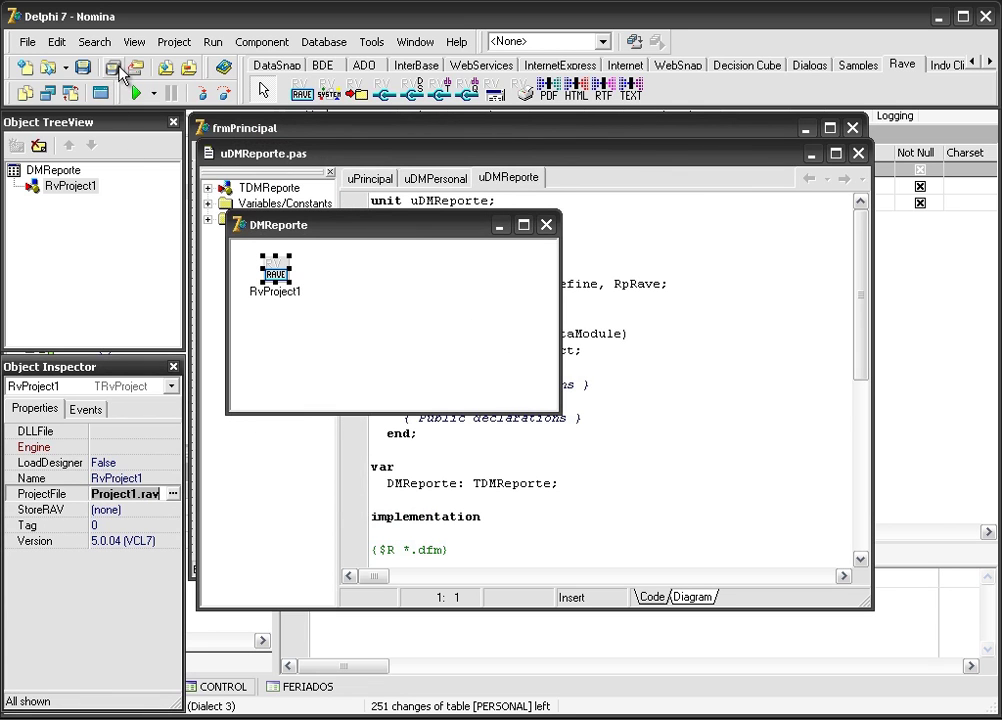
pyautogui.click(436, 322)
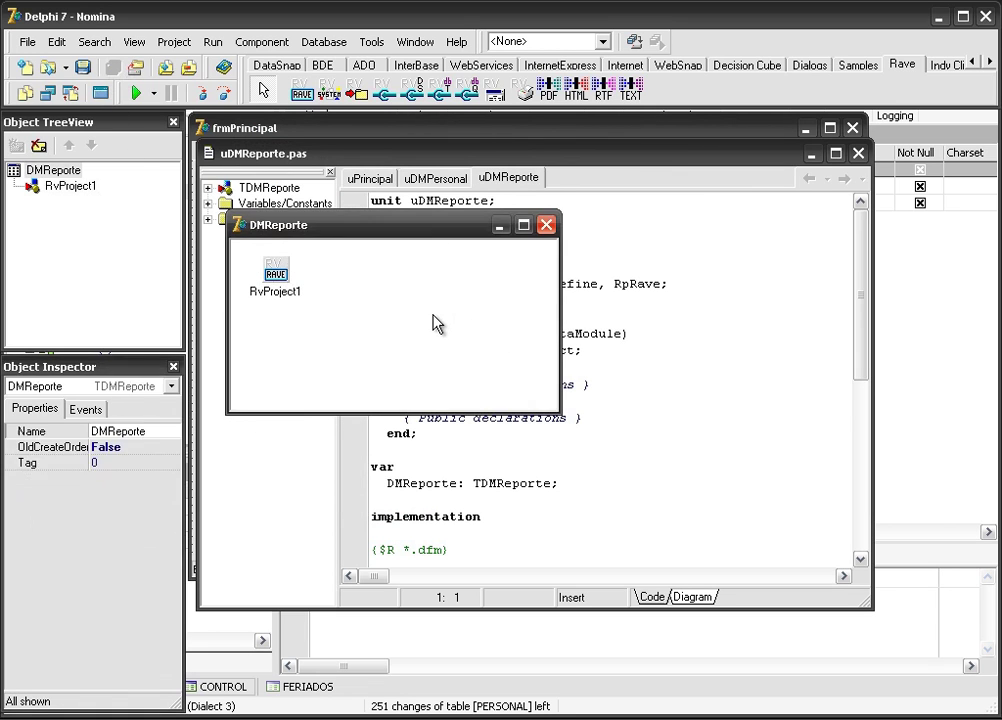
# Step: Add a Rave DataSet connection component to the DMReporte data module below RvProject1 and line the two components up
pyautogui.click(413, 90)
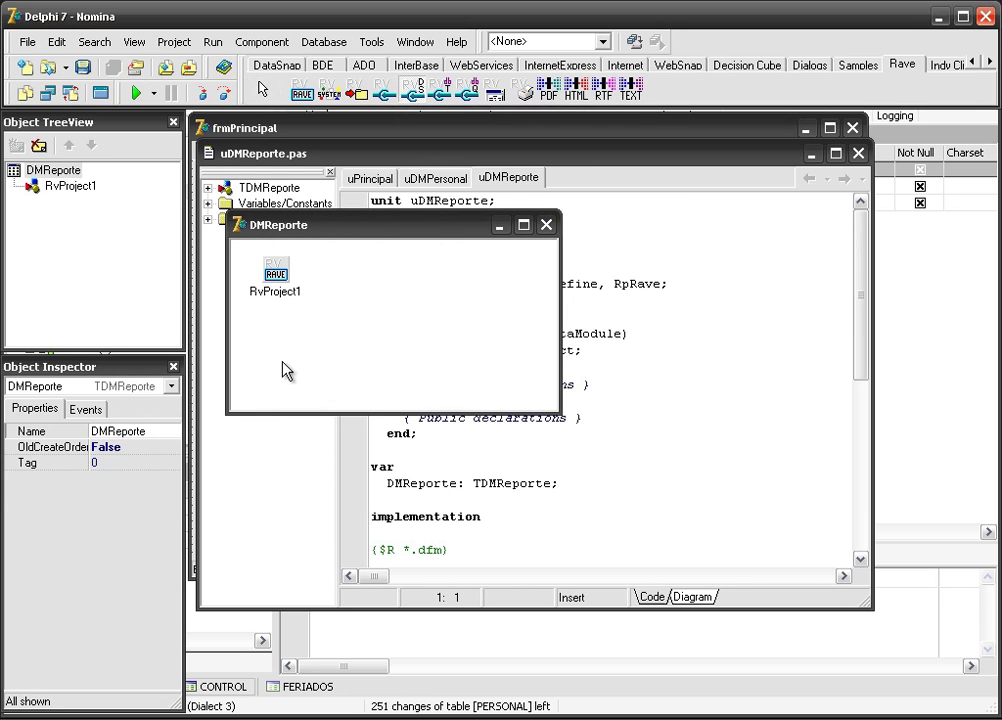
pyautogui.click(272, 320)
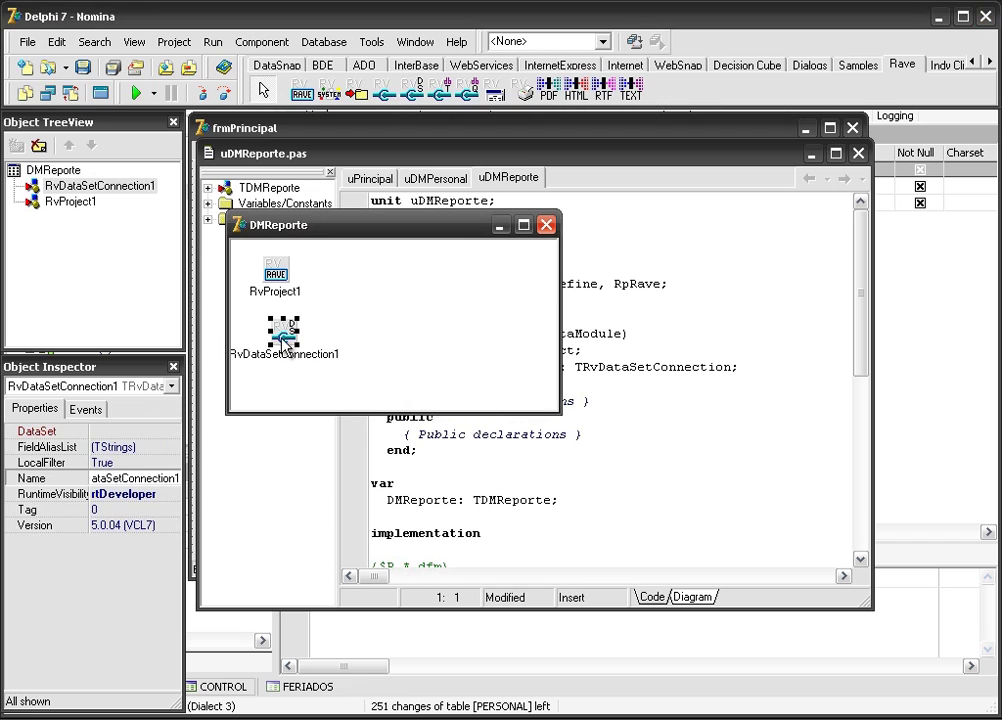
pyautogui.moveTo(287, 345); pyautogui.dragTo(295, 346)
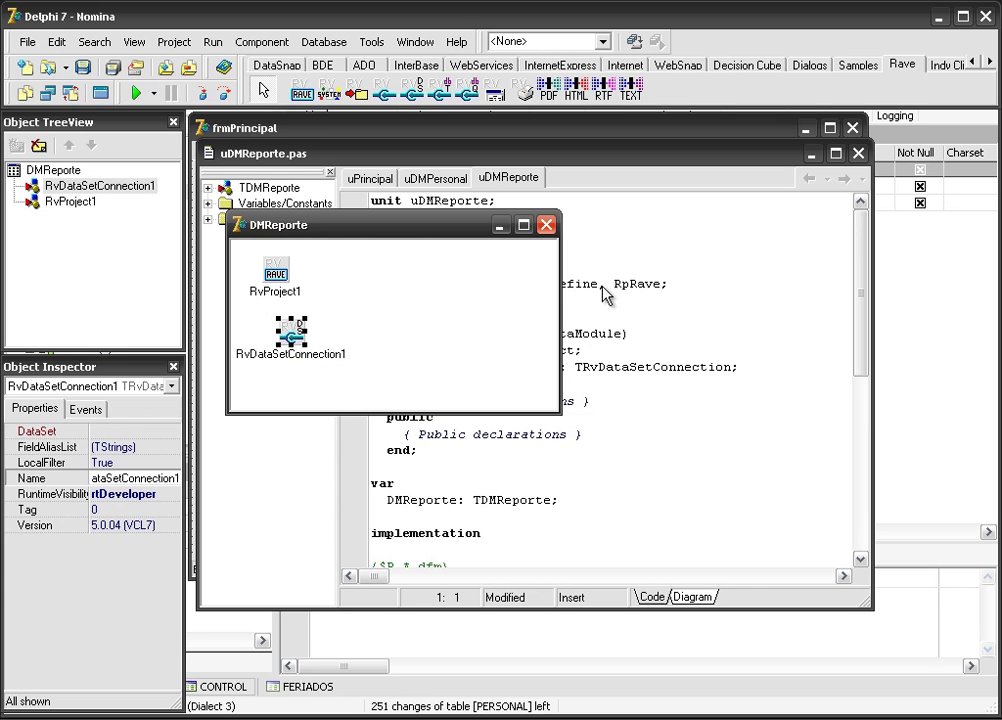
pyautogui.moveTo(277, 272); pyautogui.dragTo(292, 278)
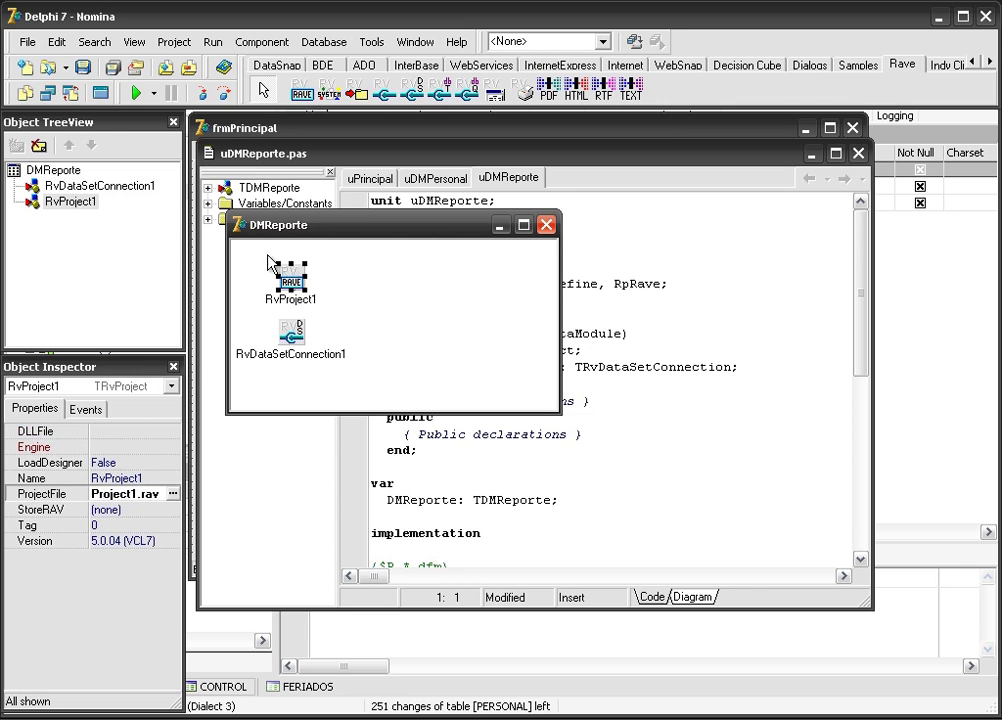
# Step: Add the uDMPersonal unit to uDMReporte's uses clause and check it in the code before returning to the data module
pyautogui.click(31, 44)
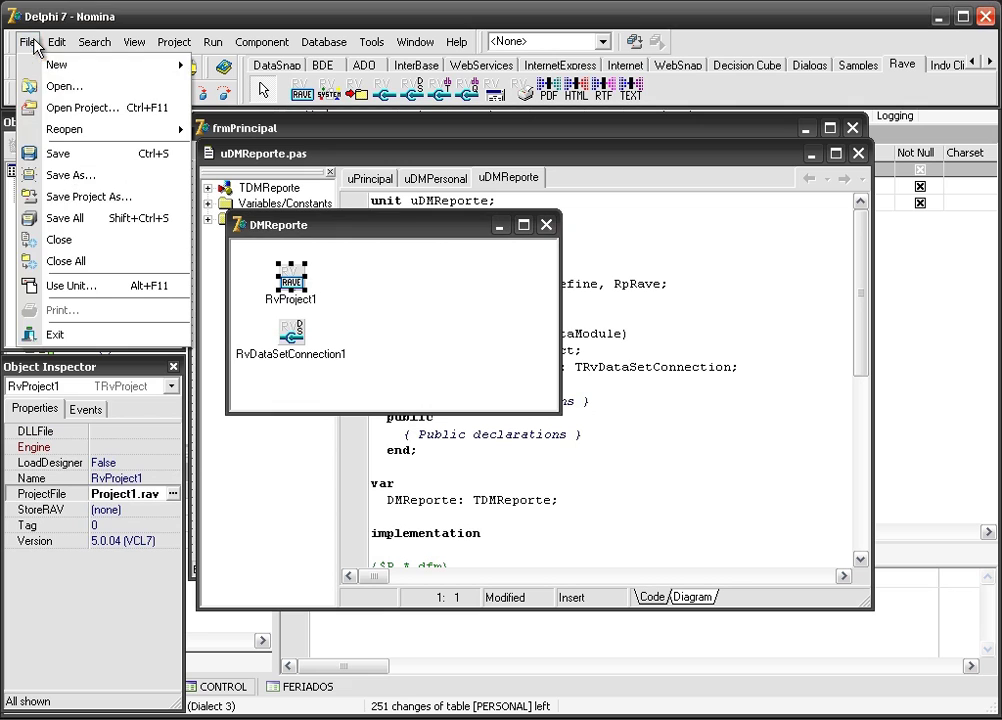
pyautogui.click(68, 286)
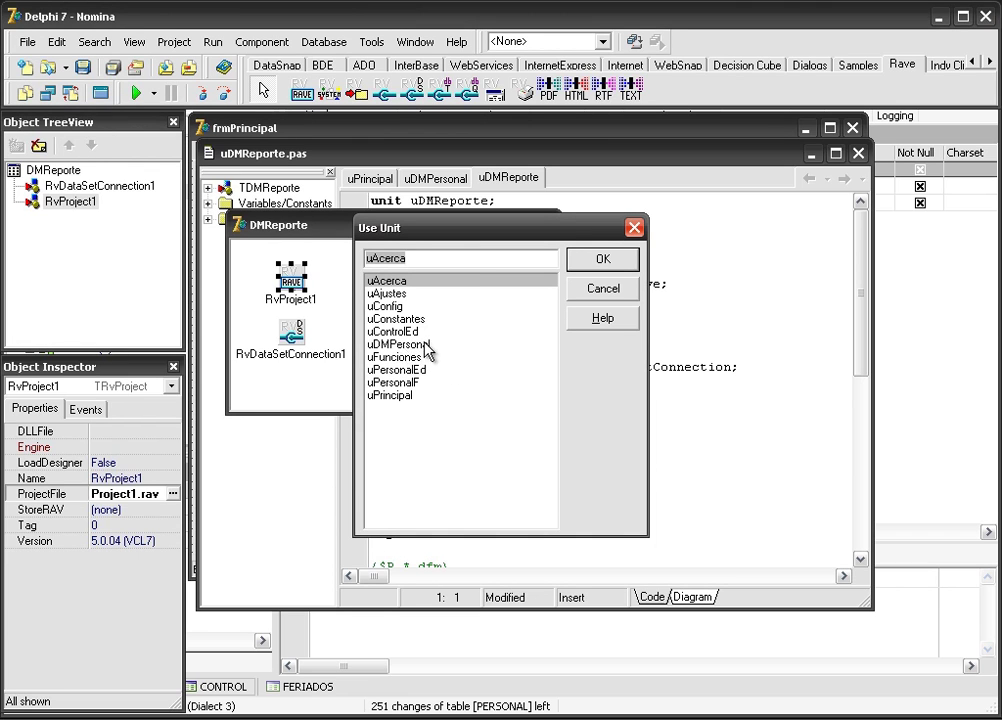
pyautogui.click(400, 344)
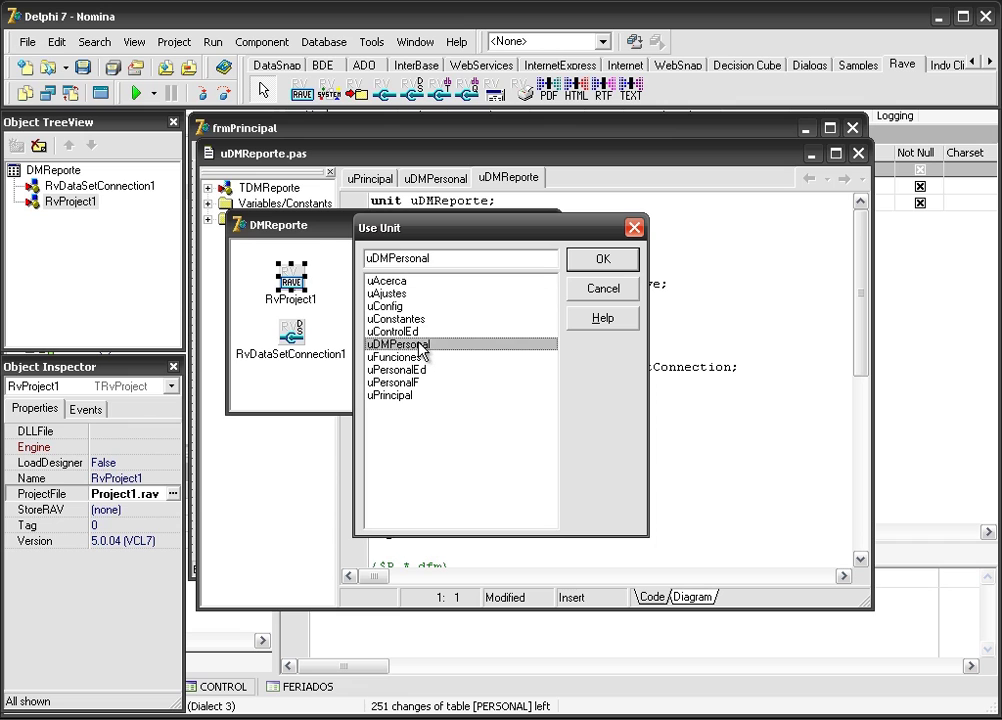
pyautogui.click(607, 263)
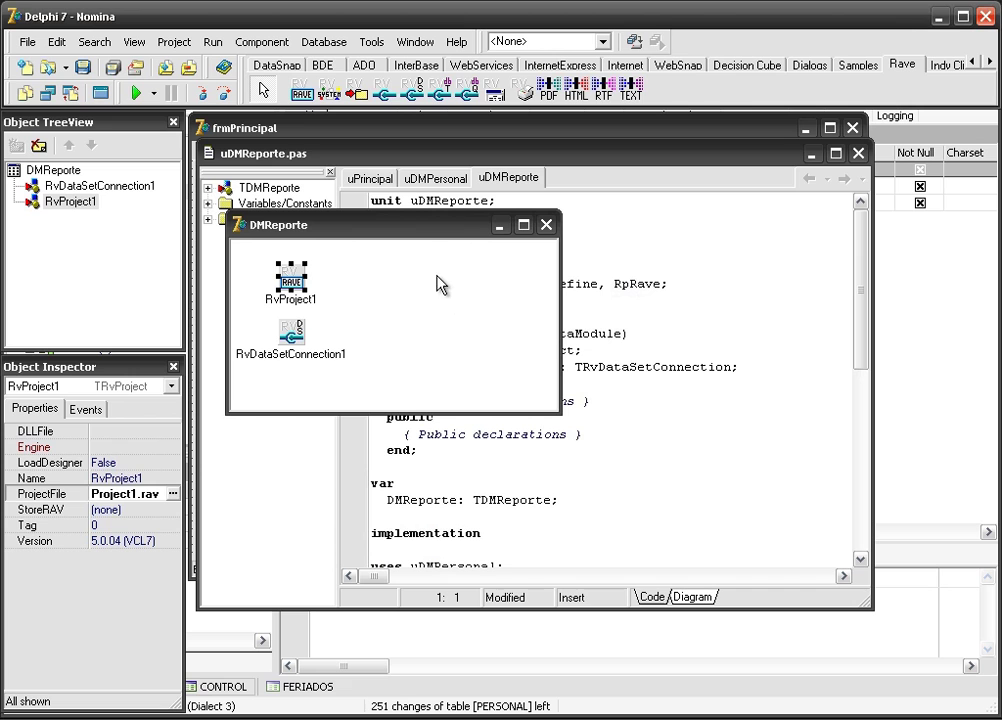
pyautogui.moveTo(432, 231); pyautogui.dragTo(546, 250)
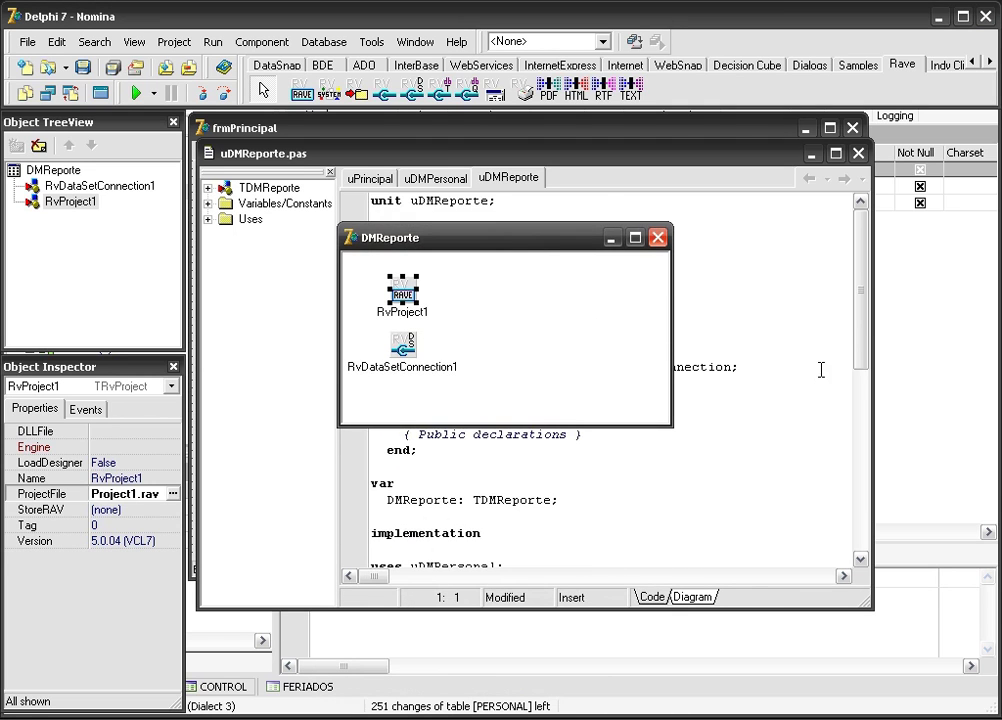
pyautogui.moveTo(859, 353)
pyautogui.mouseDown()
pyautogui.moveTo(861, 340)
pyautogui.moveTo(861, 351)
pyautogui.mouseUp()
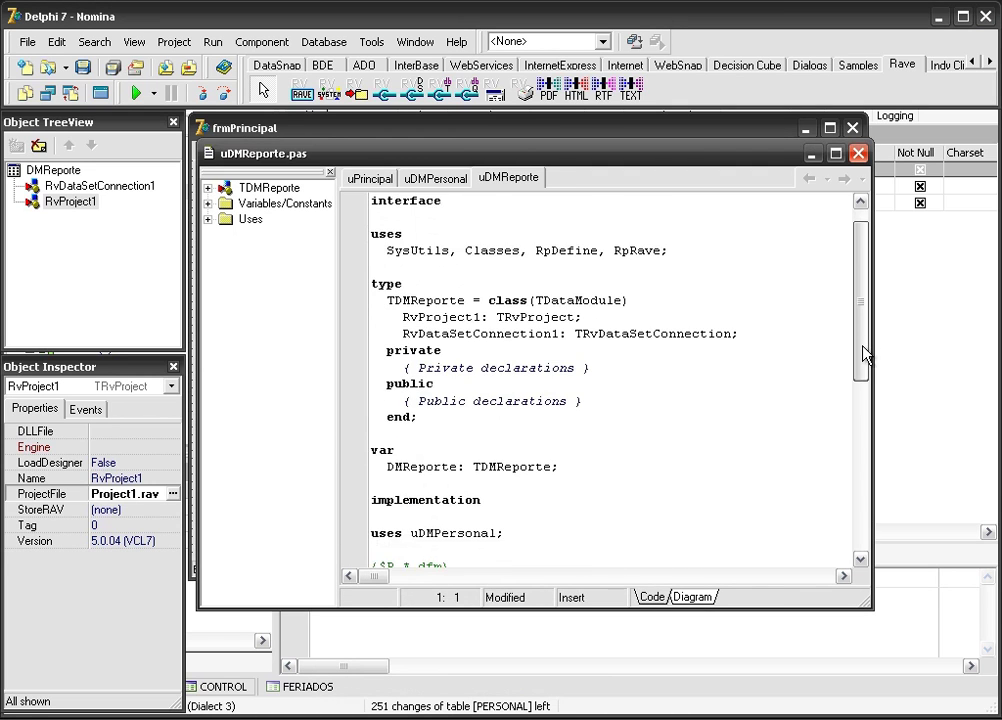
pyautogui.click(68, 94)
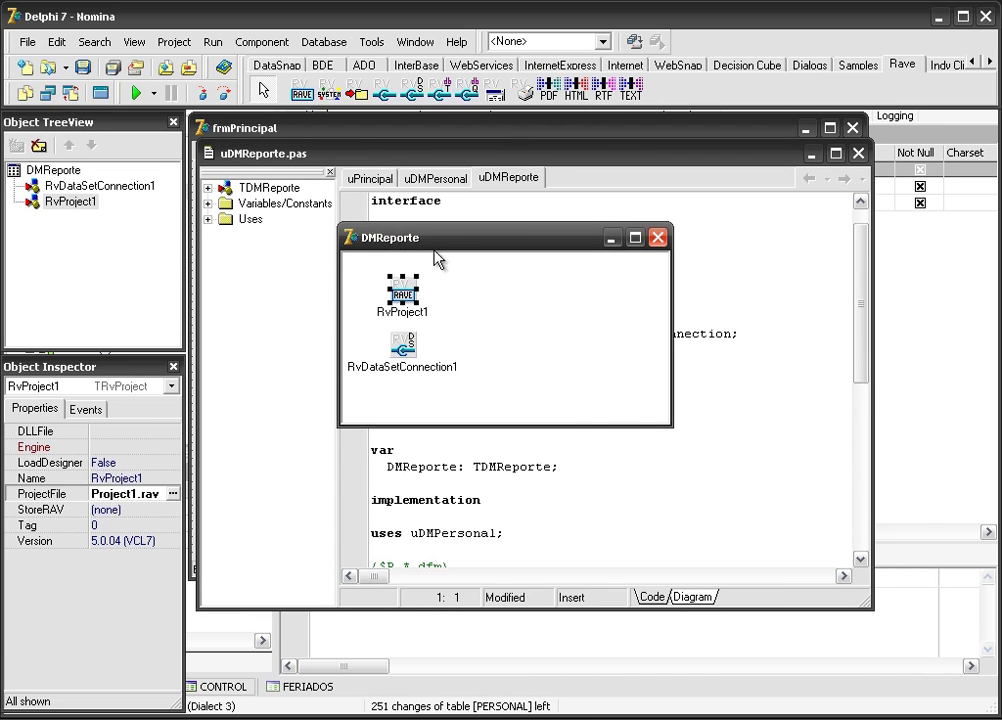
# Step: Set RvDataSetConnection1's DataSet property to DMPersonal.cdsPersonal and save all files
pyautogui.click(404, 352)
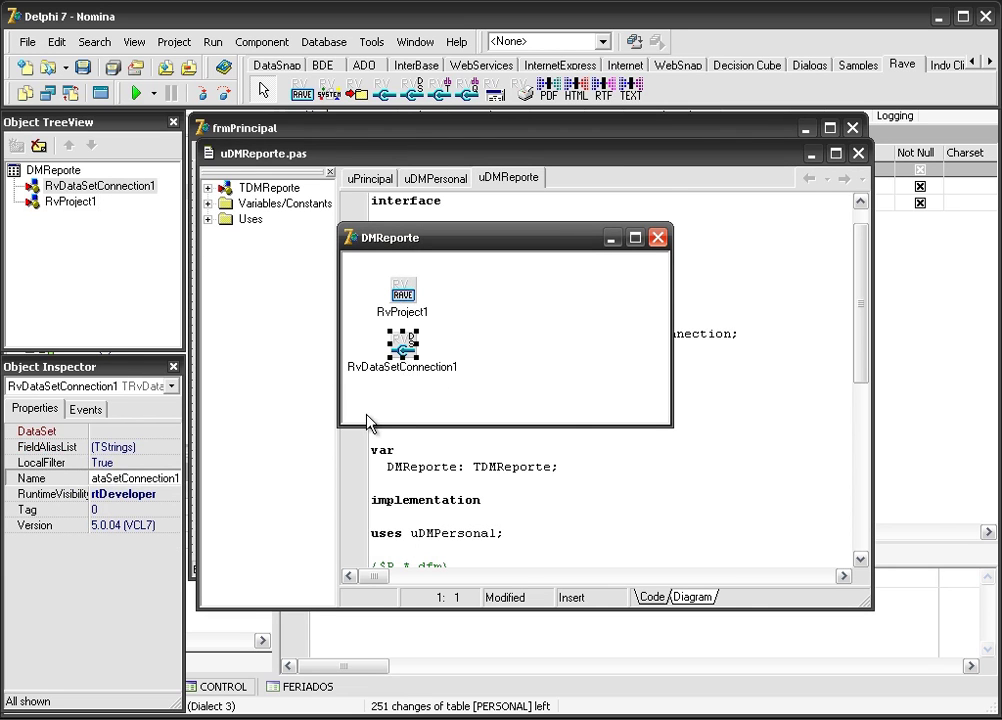
pyautogui.click(175, 433)
pyautogui.click(173, 430)
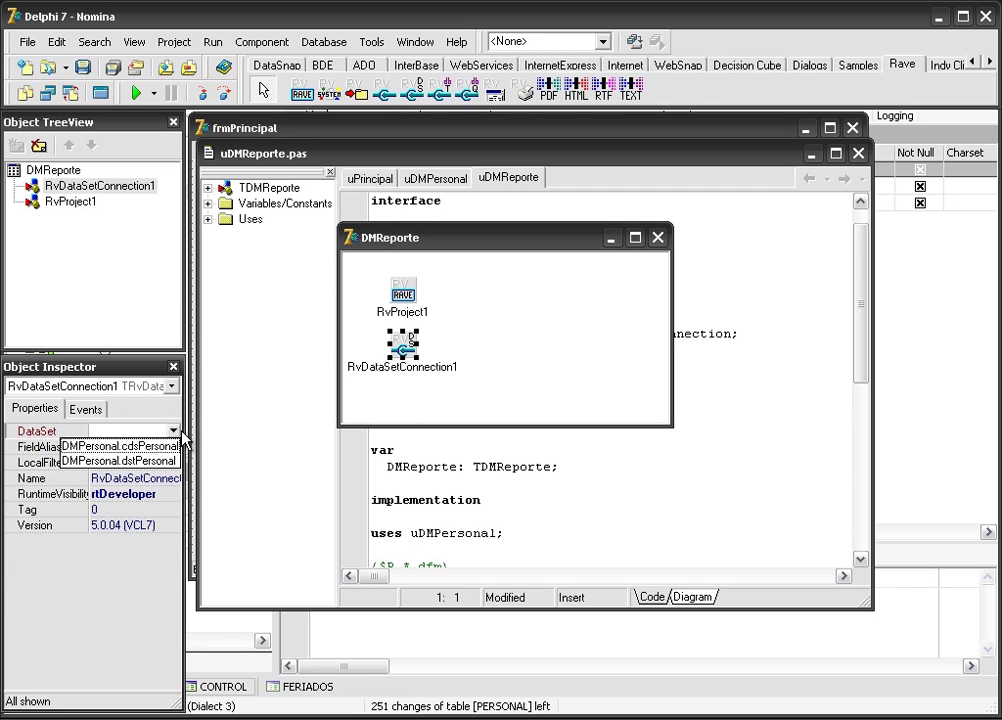
pyautogui.click(101, 448)
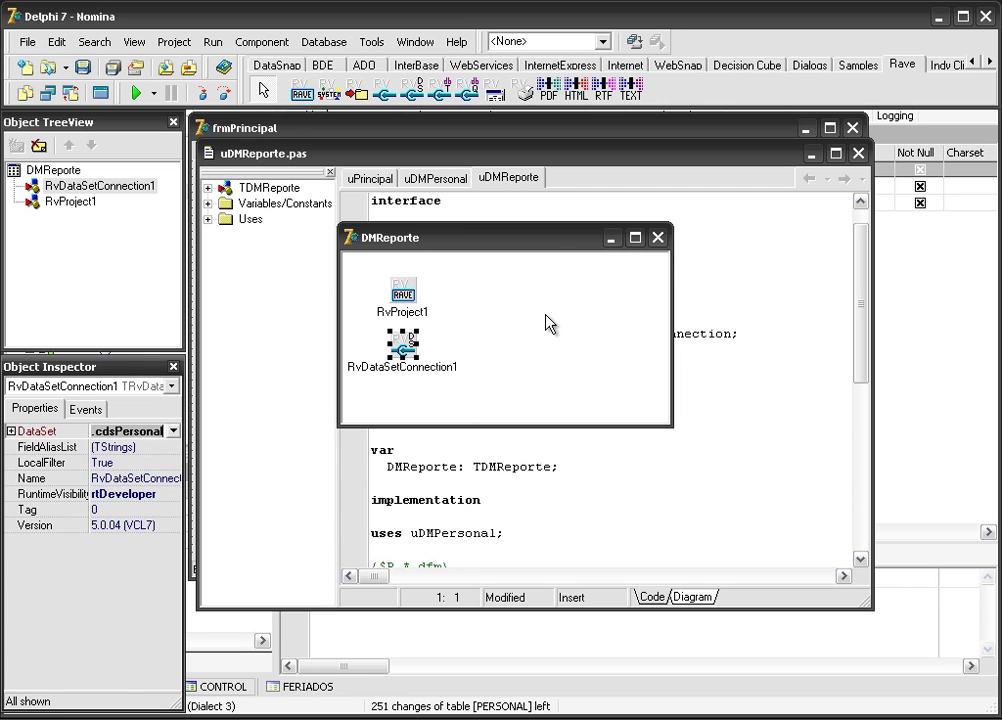
pyautogui.click(113, 67)
# Step: Open the RvProject1 component's report project in the Rave Reports designer
pyautogui.click(405, 266)
pyautogui.click(410, 298)
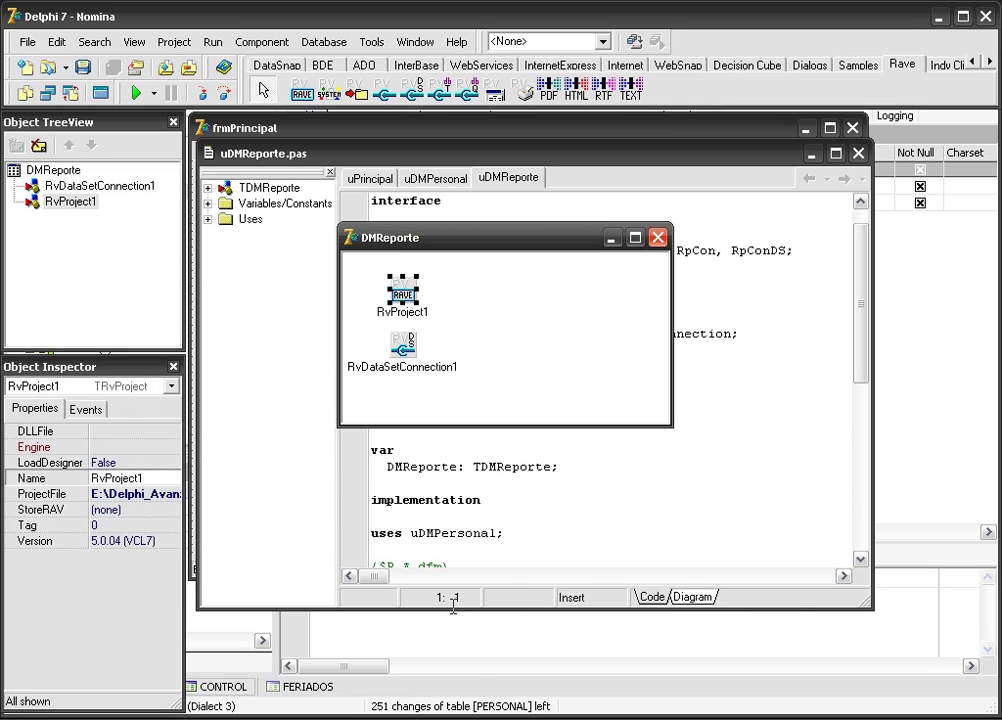
pyautogui.doubleClick(403, 290)
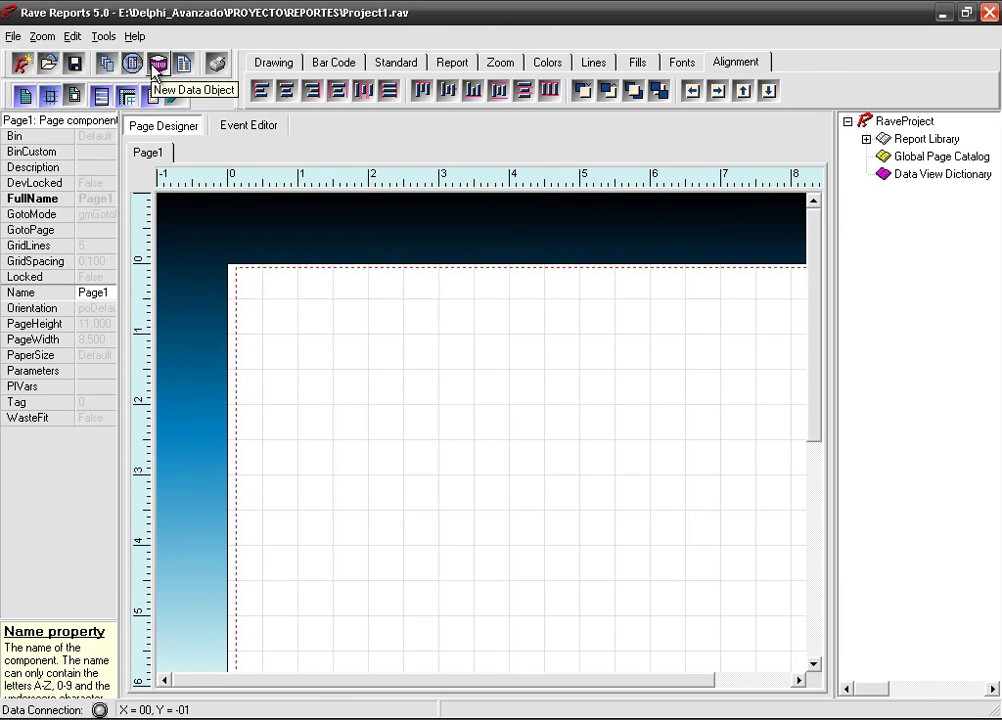
# Step: Create a Direct Data View based on RvDataSetConnection1 and expand it in the Data View Dictionary to check its fields
pyautogui.click(156, 70)
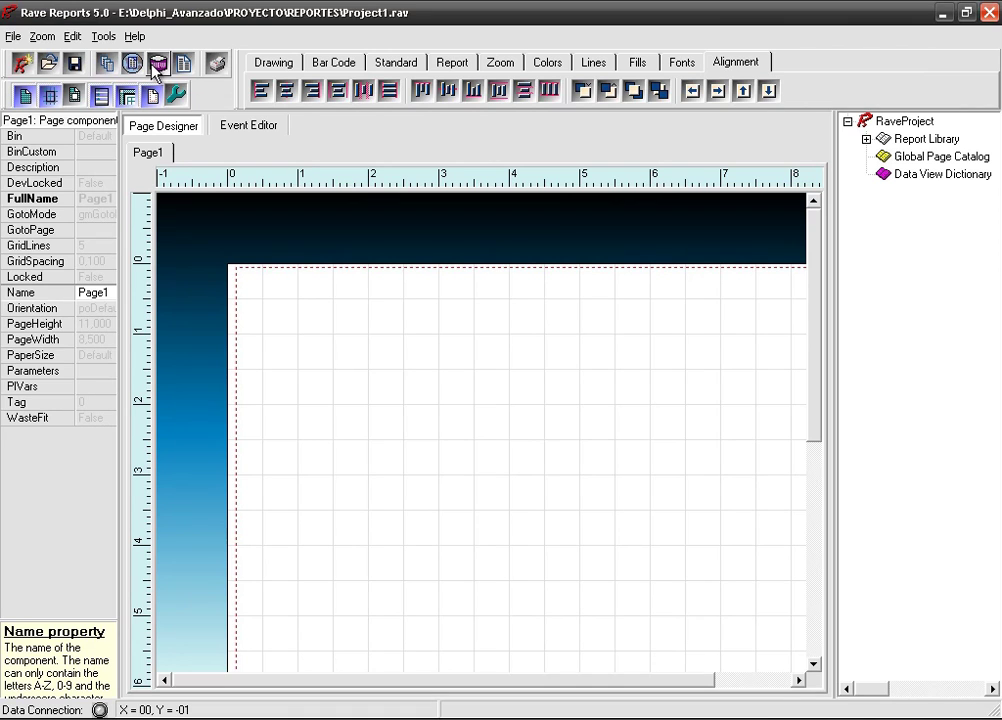
pyautogui.click(155, 64)
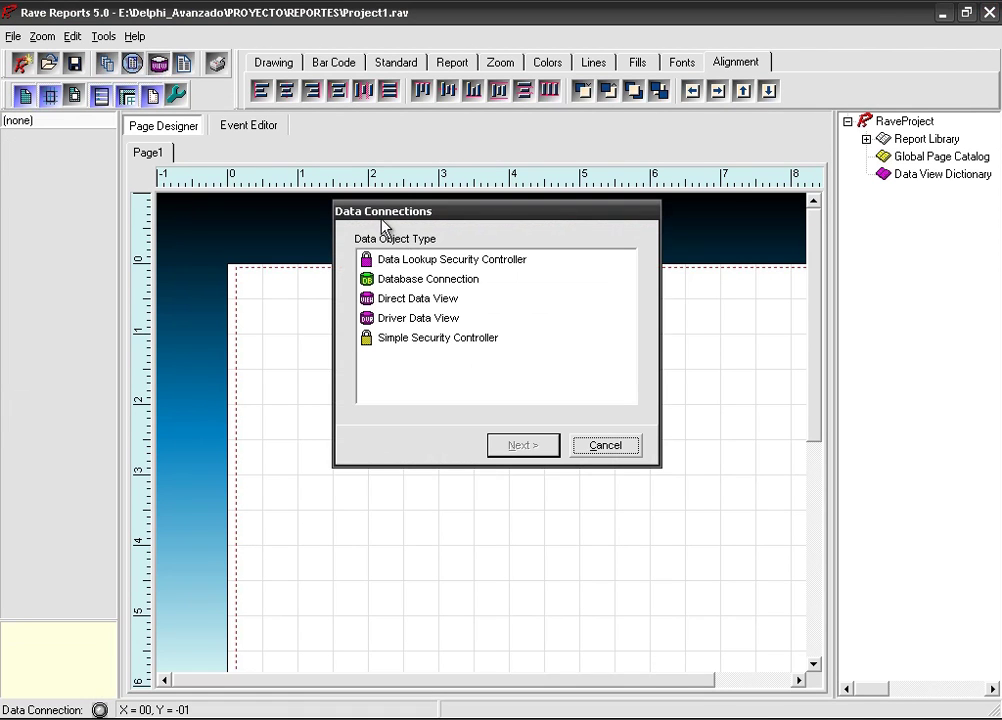
pyautogui.click(419, 301)
pyautogui.click(528, 450)
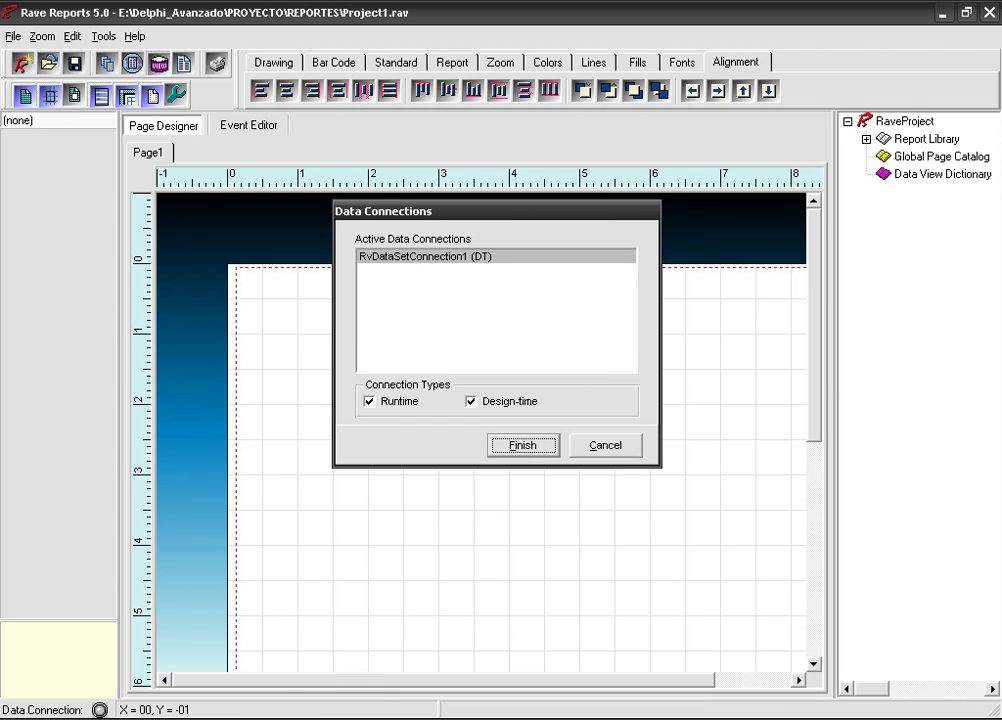
pyautogui.press('Return')
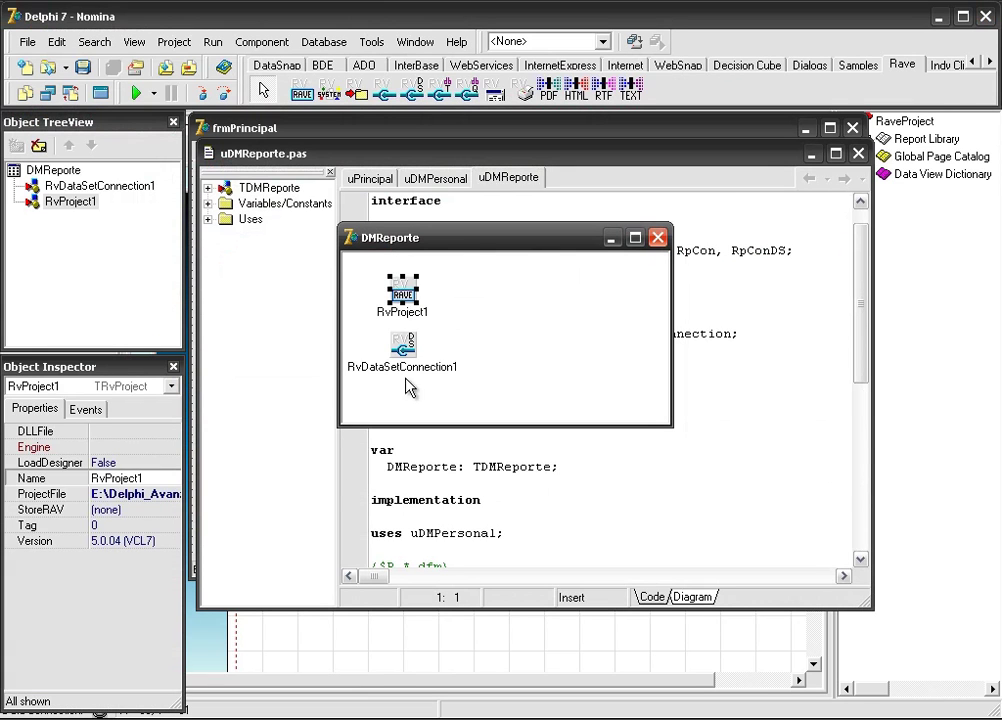
pyautogui.click(413, 347)
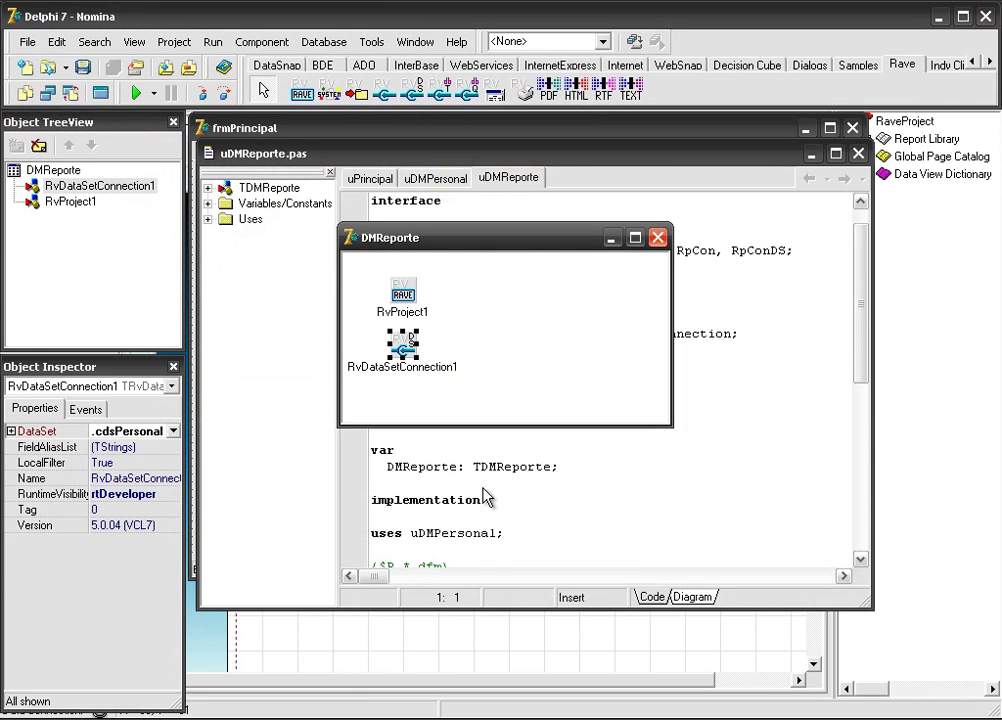
pyautogui.click(502, 713)
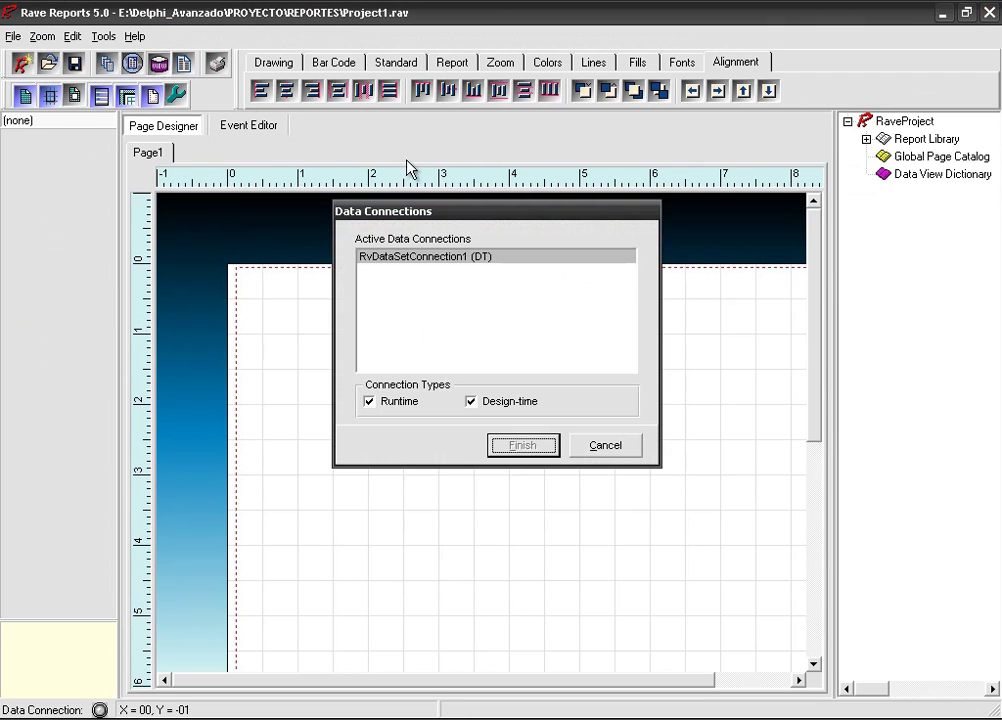
pyautogui.click(440, 259)
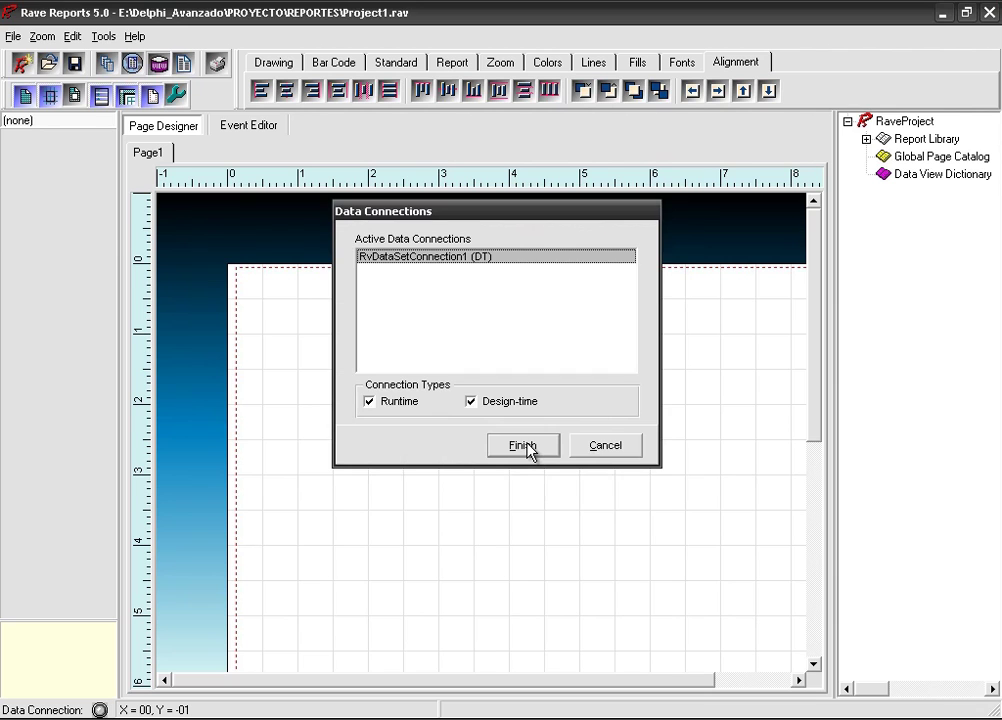
pyautogui.click(523, 446)
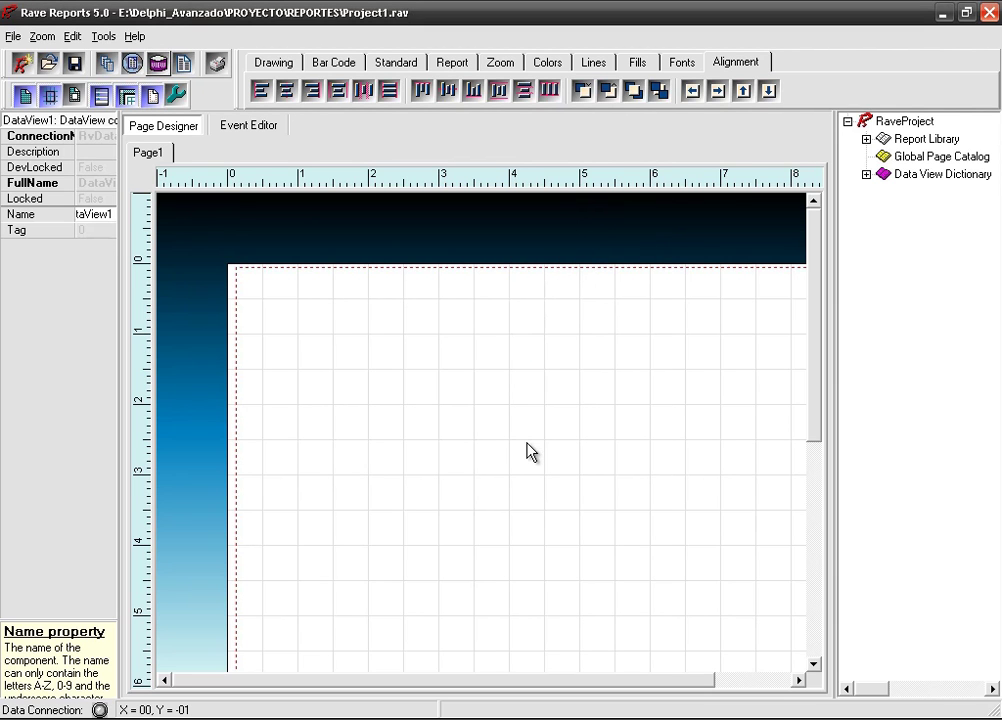
pyautogui.click(866, 175)
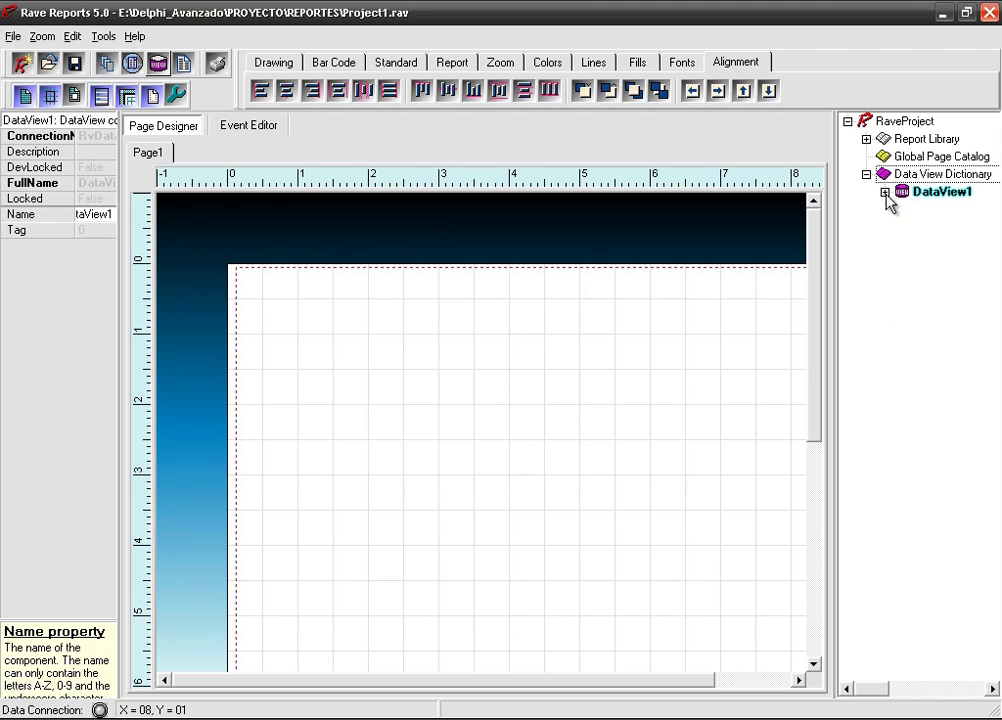
pyautogui.click(885, 192)
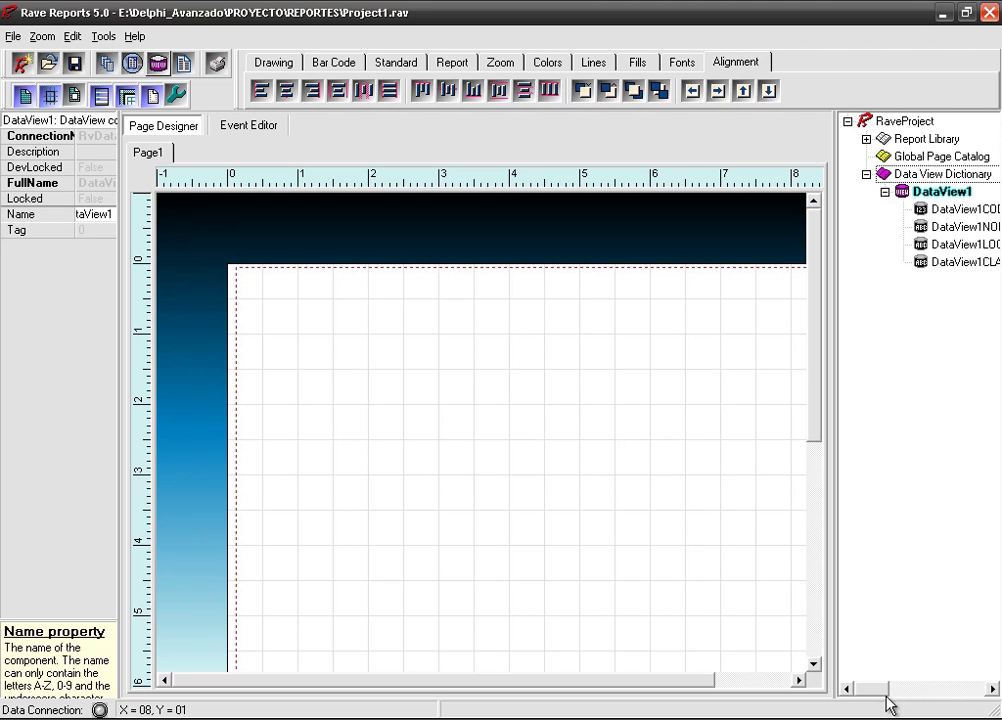
pyautogui.moveTo(877, 694); pyautogui.dragTo(902, 695)
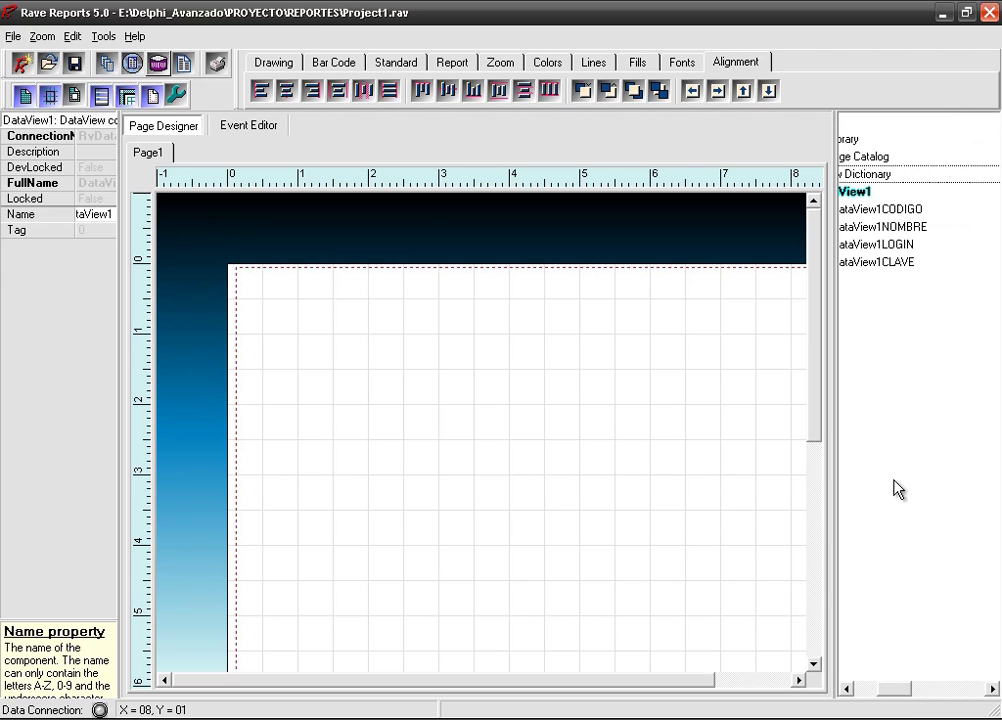
pyautogui.click(868, 690)
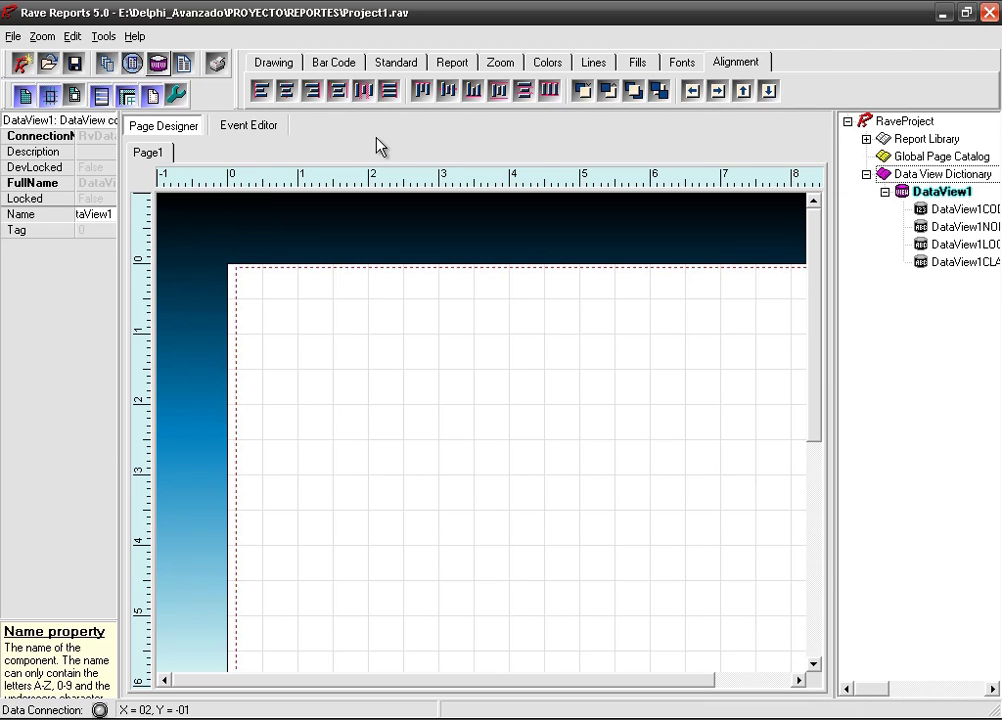
# Step: Add a Region component to Page1 and place it in the page's upper-left corner at about left 0.2, top 0.1
pyautogui.click(449, 64)
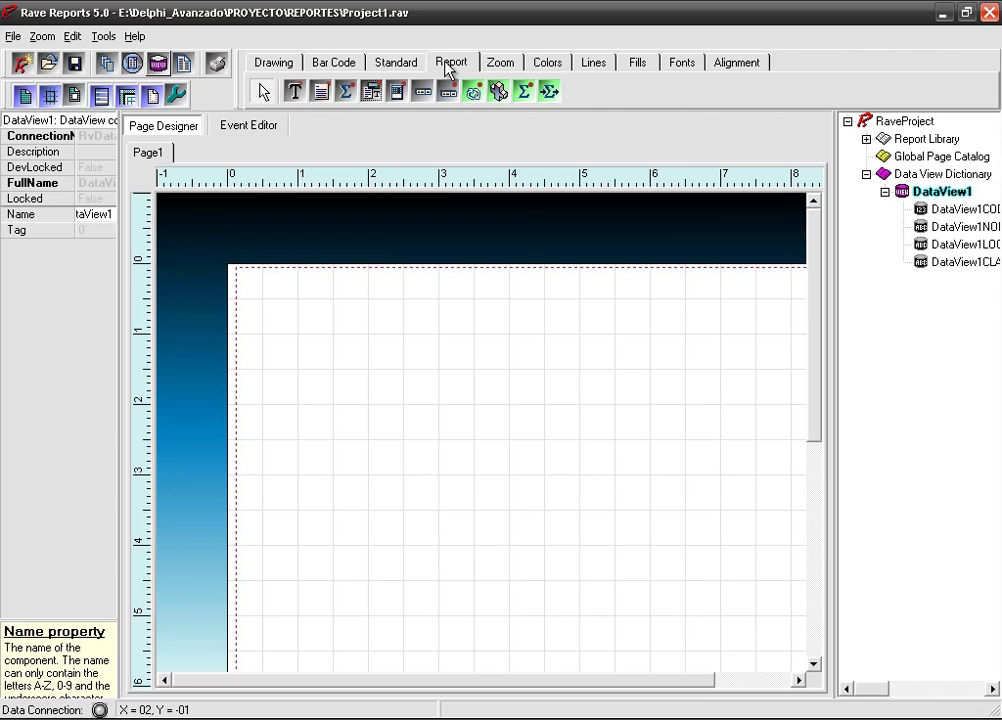
pyautogui.click(396, 92)
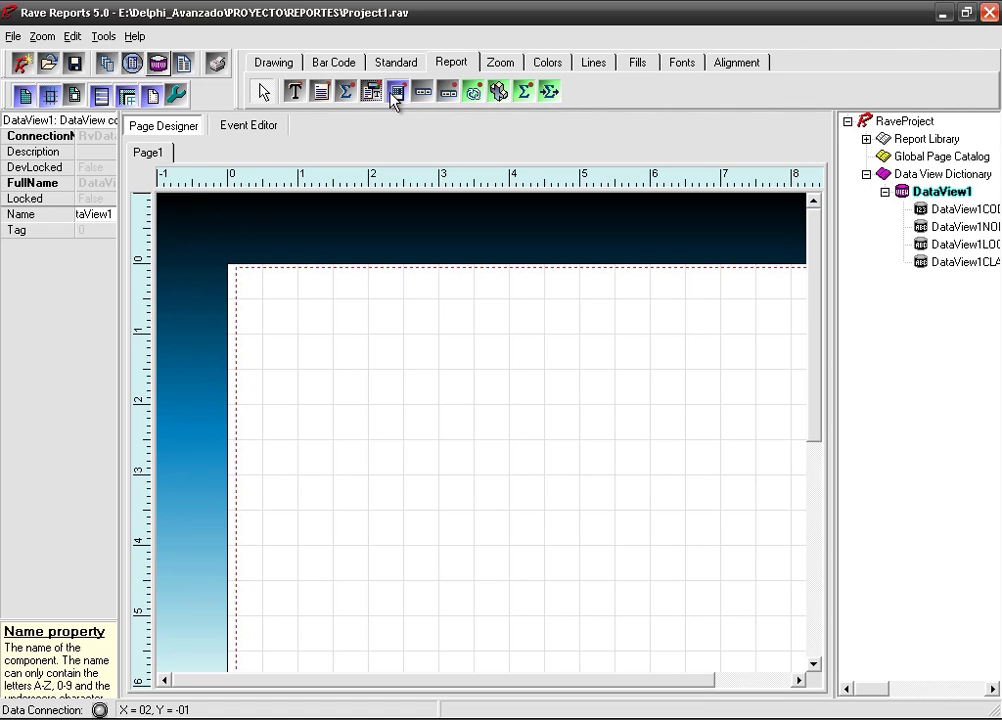
pyautogui.click(250, 287)
pyautogui.moveTo(266, 298); pyautogui.dragTo(277, 302)
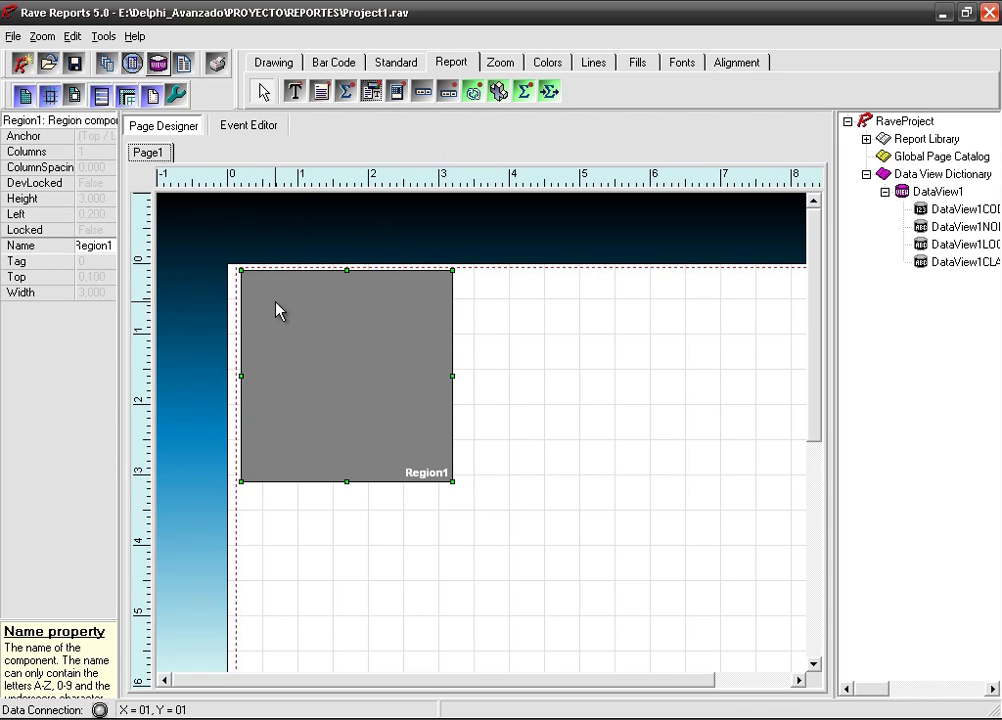
pyautogui.moveTo(279, 311)
pyautogui.mouseDown()
pyautogui.moveTo(246, 286)
pyautogui.moveTo(284, 309)
pyautogui.mouseUp()
# Step: Enlarge the region to about 8.1 wide by 10.3 high so it fills the page margins, and save the project
pyautogui.moveTo(452, 482); pyautogui.dragTo(770, 502)
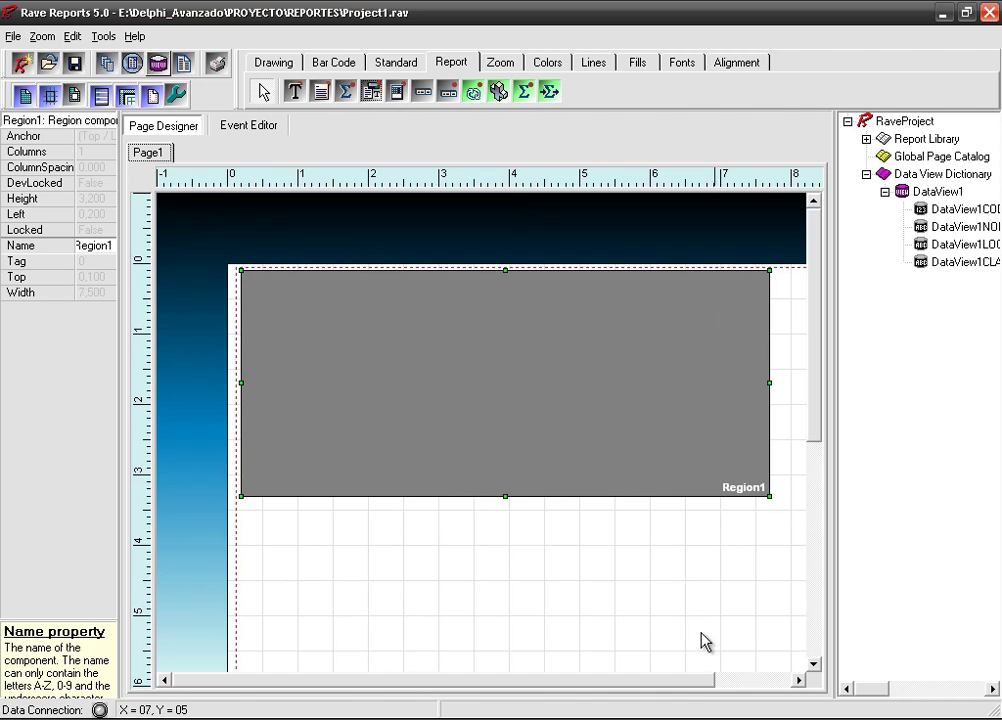
pyautogui.click(752, 684)
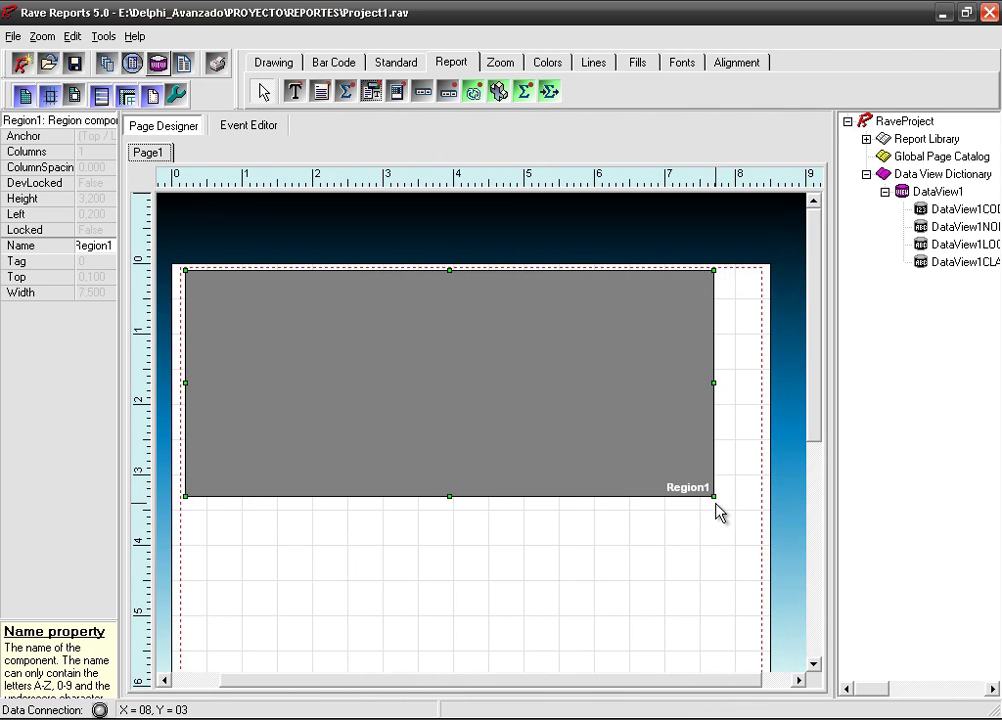
pyautogui.moveTo(714, 496); pyautogui.dragTo(756, 500)
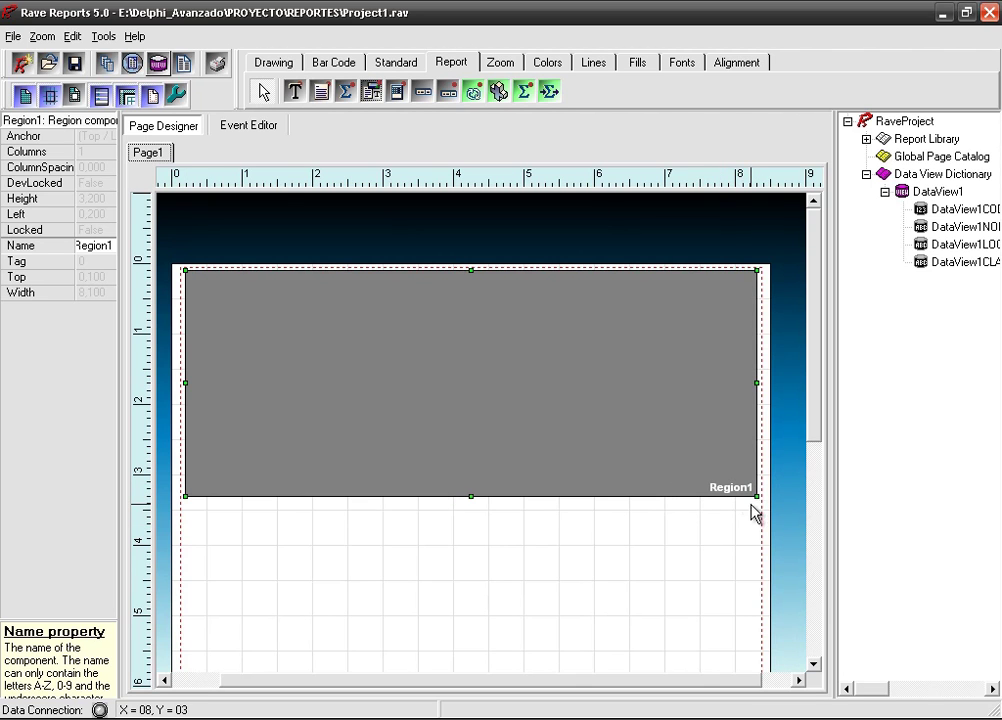
pyautogui.moveTo(471, 497); pyautogui.dragTo(476, 678)
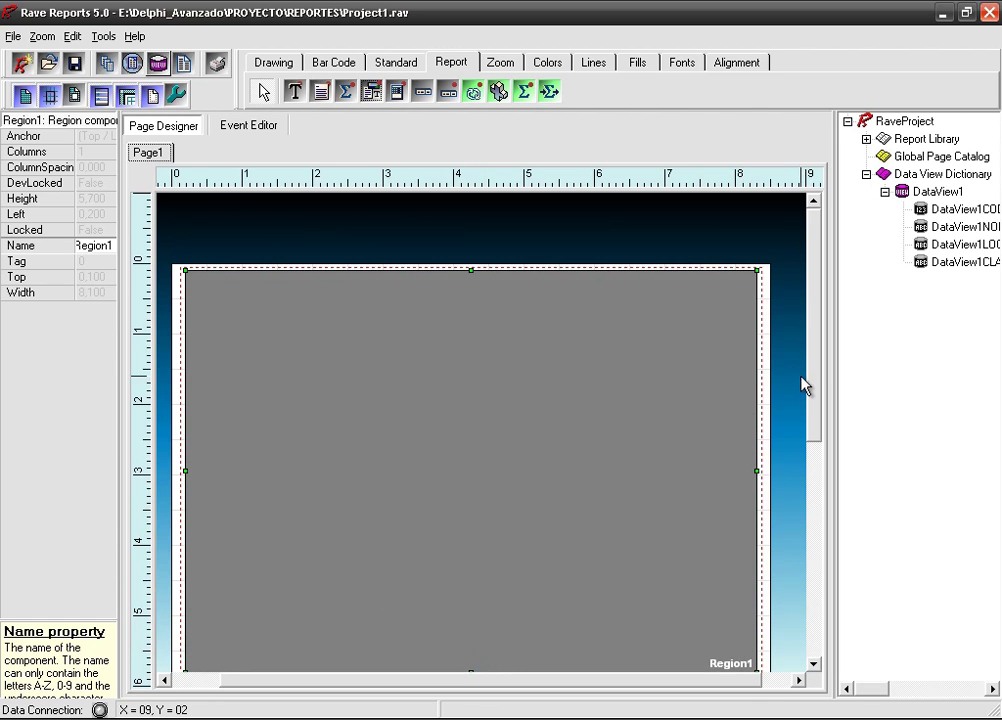
pyautogui.moveTo(812, 372); pyautogui.dragTo(817, 572)
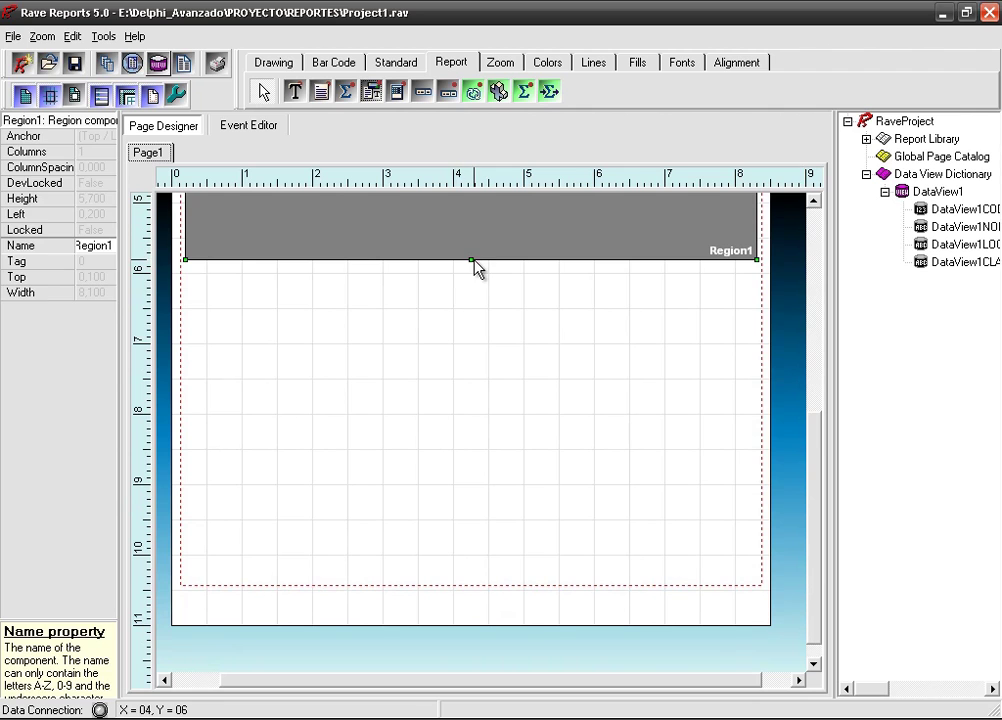
pyautogui.click(475, 268)
pyautogui.click(471, 257)
pyautogui.moveTo(471, 261); pyautogui.dragTo(473, 585)
pyautogui.moveTo(812, 483); pyautogui.dragTo(812, 275)
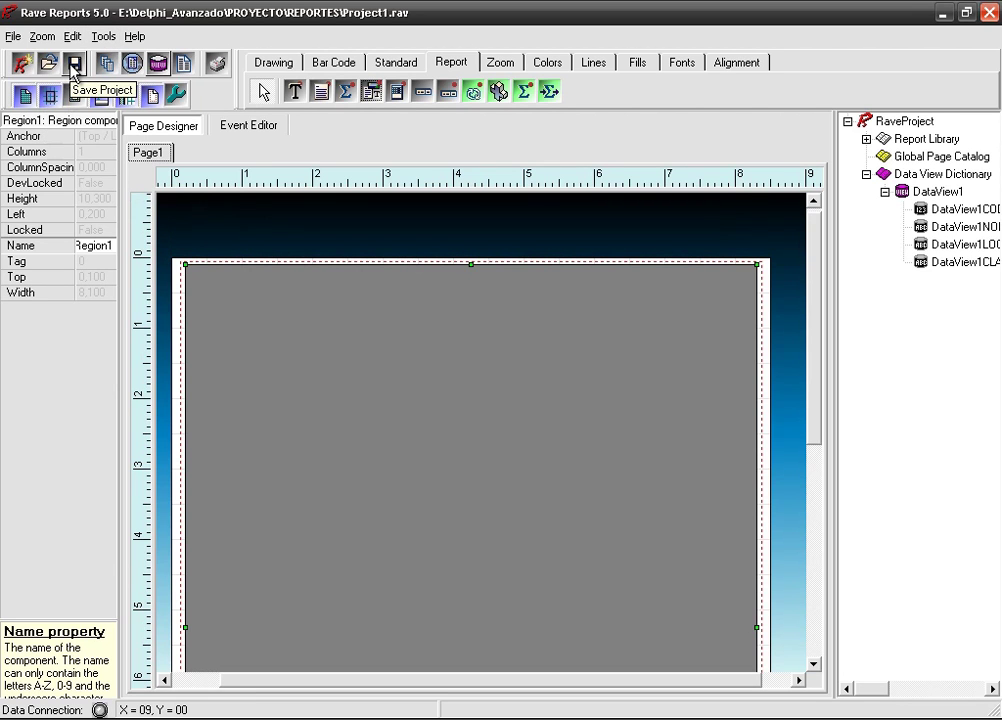
pyautogui.click(73, 68)
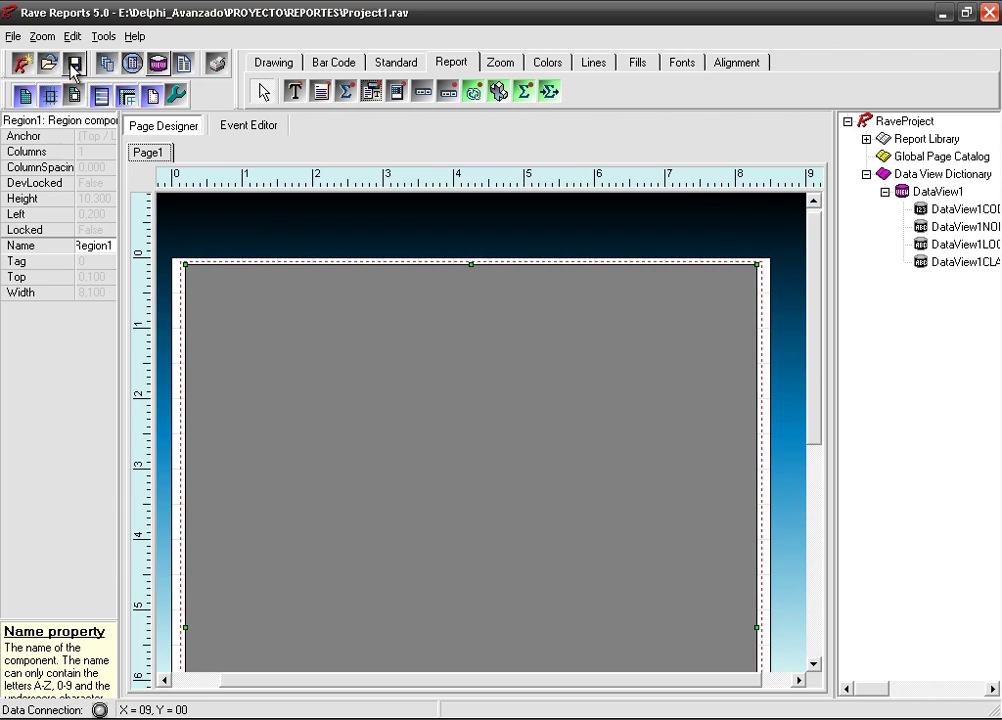
# Step: Add a Band component to the region and stretch it to a height of about 0.8
pyautogui.click(424, 93)
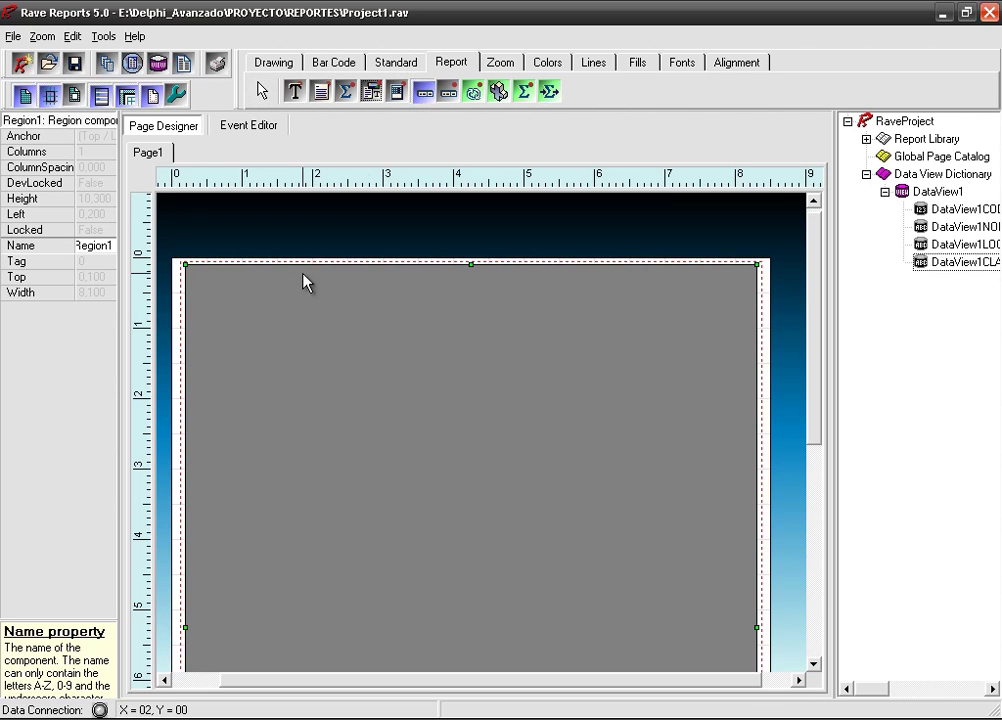
pyautogui.click(201, 305)
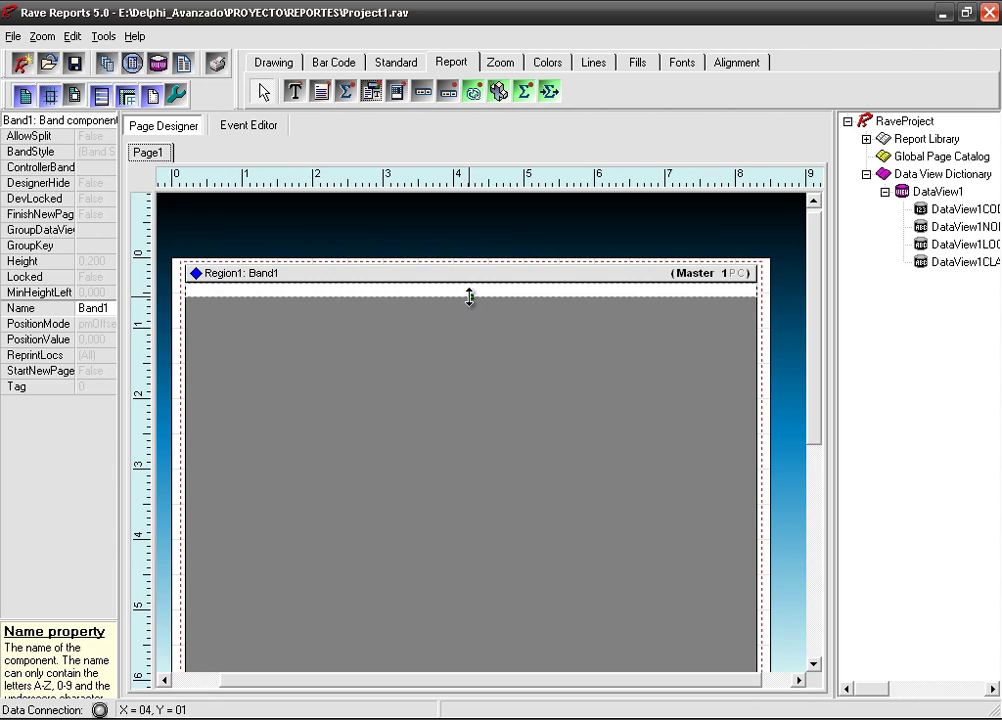
pyautogui.moveTo(469, 297); pyautogui.dragTo(470, 342)
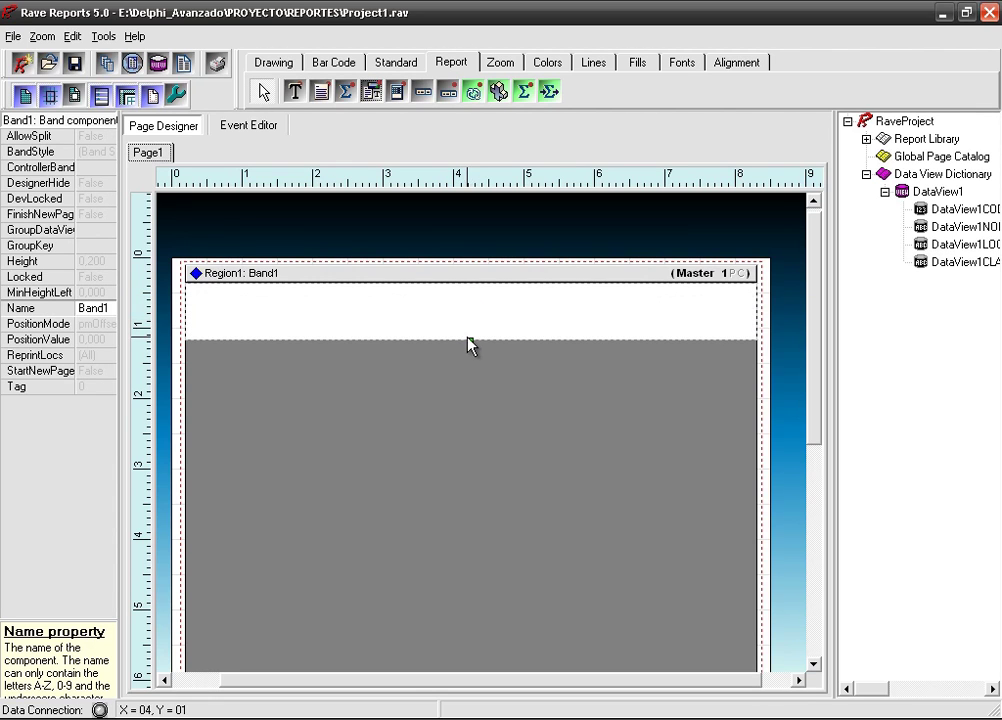
# Step: Add a Text component to Band1 and move it to about left 0.1, top 0.1 in the band's upper-left corner
pyautogui.click(388, 63)
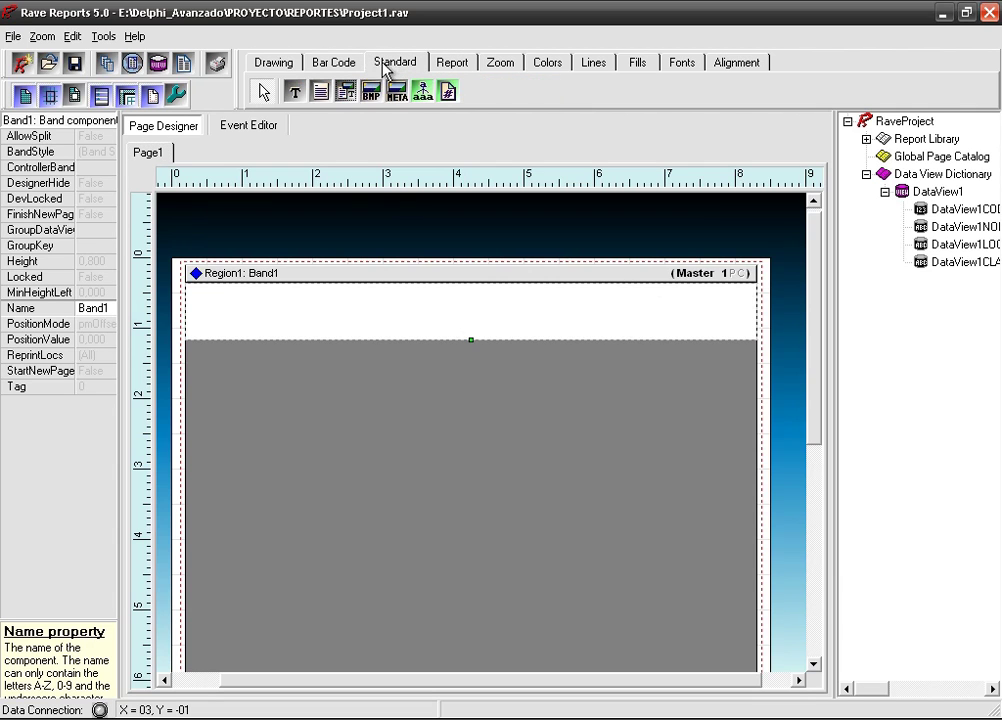
pyautogui.click(295, 92)
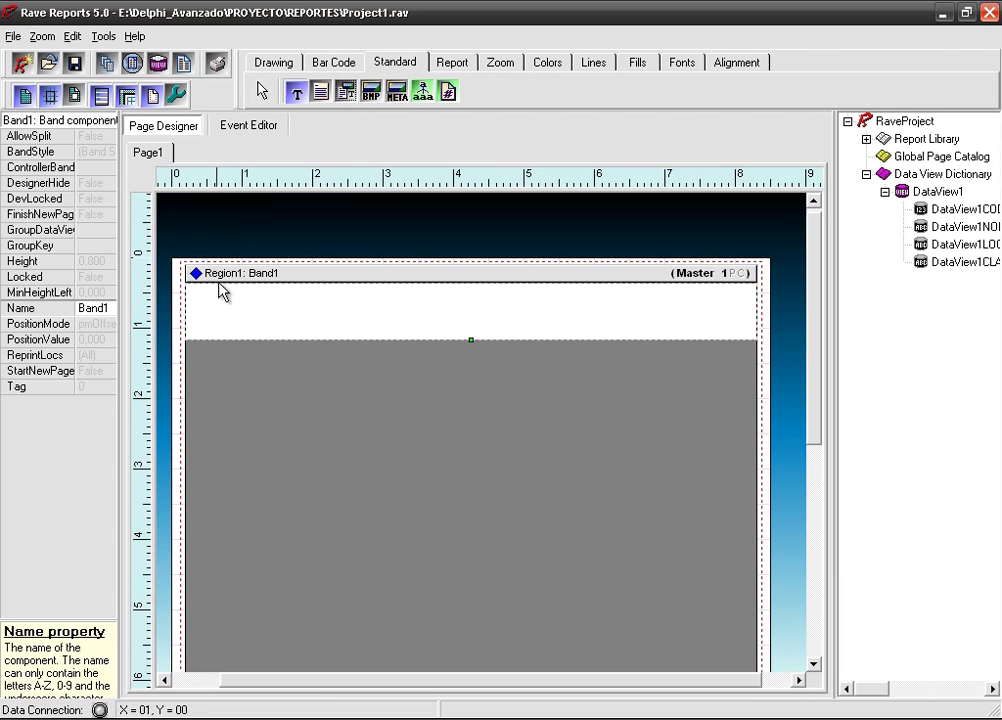
pyautogui.click(198, 312)
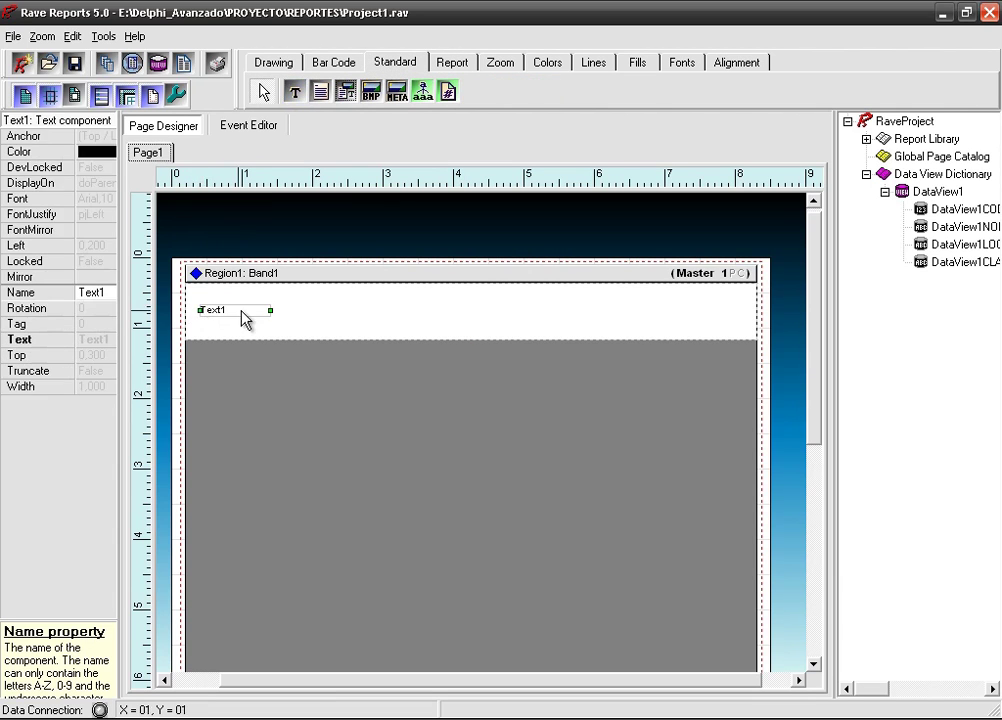
pyautogui.moveTo(232, 316); pyautogui.dragTo(225, 305)
# Step: Set the Text property of the new text component to "Ficha de Personal"
pyautogui.click(104, 294)
pyautogui.press('Down')
pyautogui.press('Down')
pyautogui.press('Down')
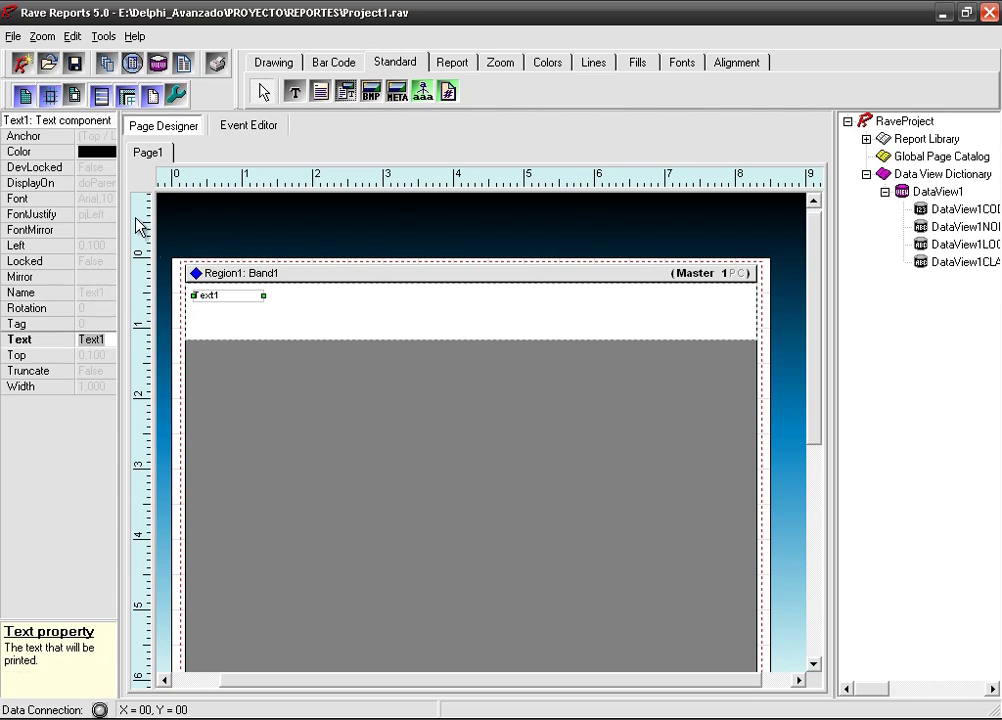
pyautogui.press('BackSpace')
pyautogui.press('BackSpace')
pyautogui.press('BackSpace')
pyautogui.press('BackSpace')
pyautogui.press('BackSpace')
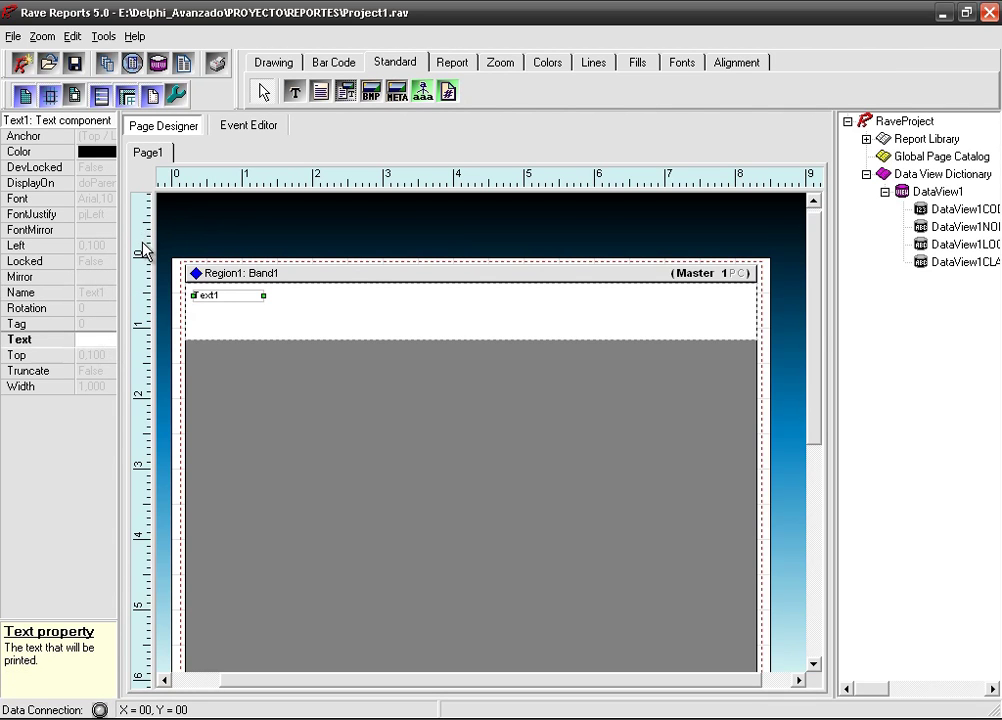
pyautogui.write('Ficha de Personal')
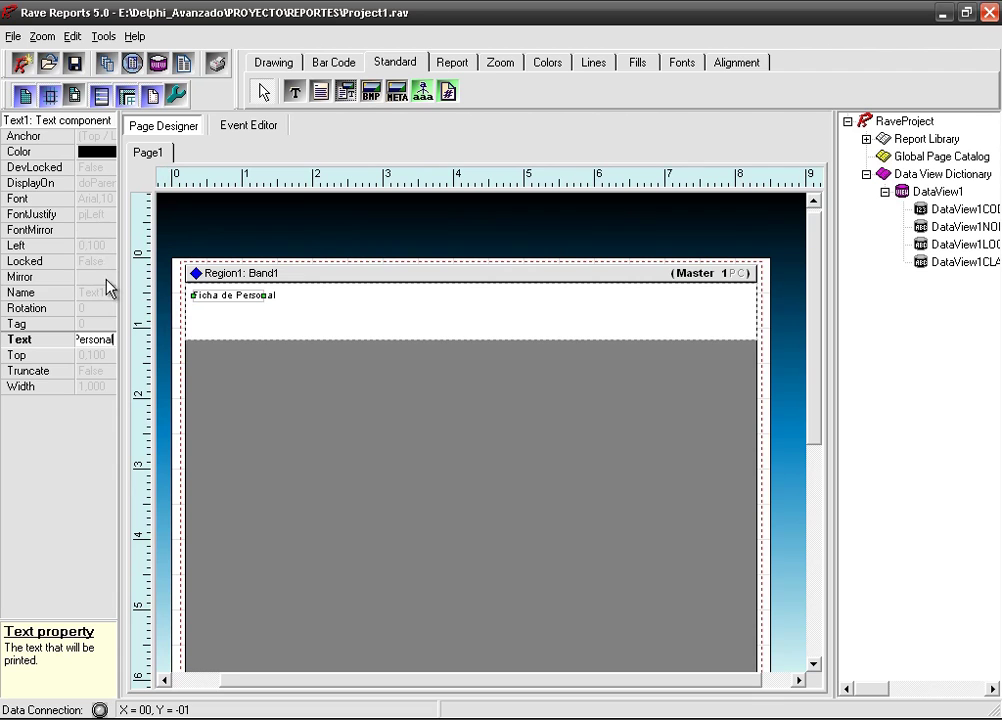
# Step: Set the font of the "Ficha de Personal" text to Arial Negrita, size 14, in Azul
pyautogui.click(104, 199)
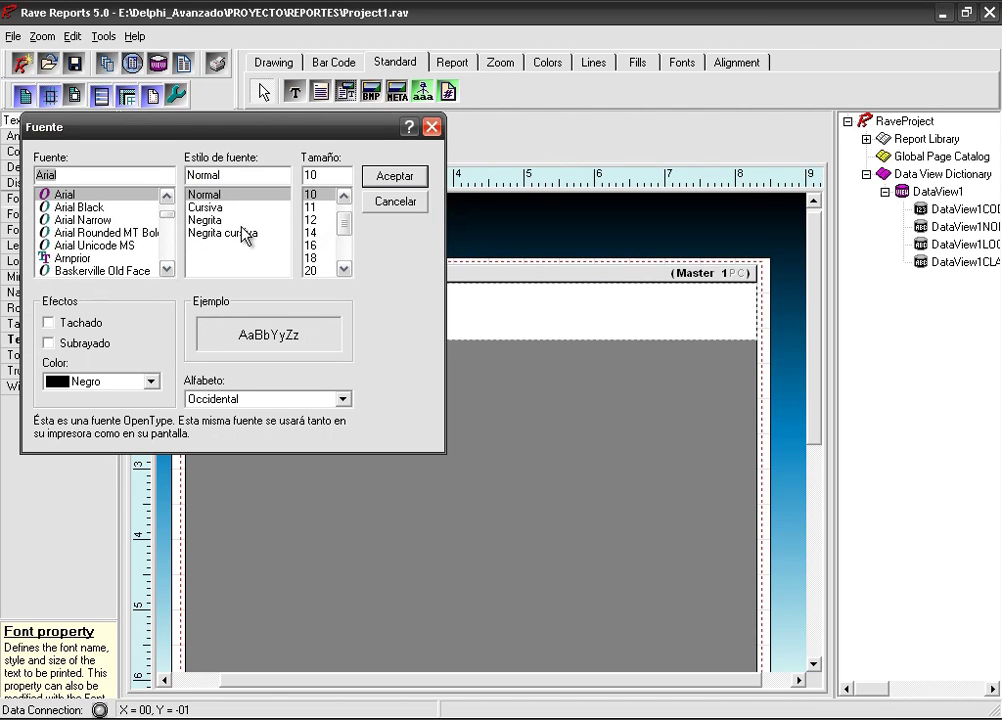
pyautogui.click(205, 220)
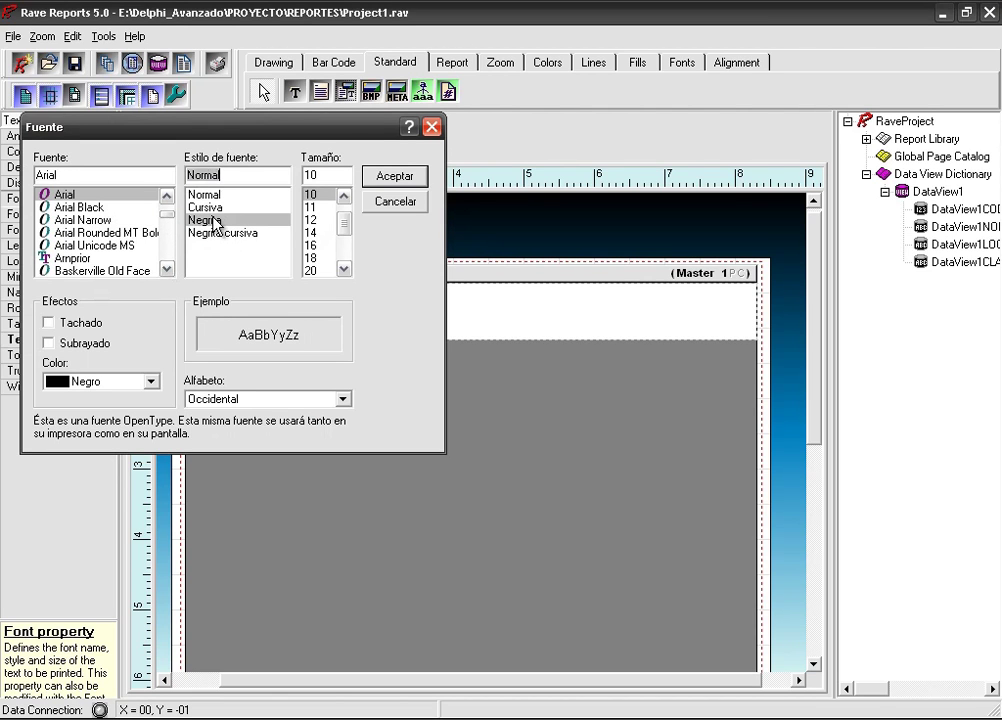
pyautogui.click(318, 232)
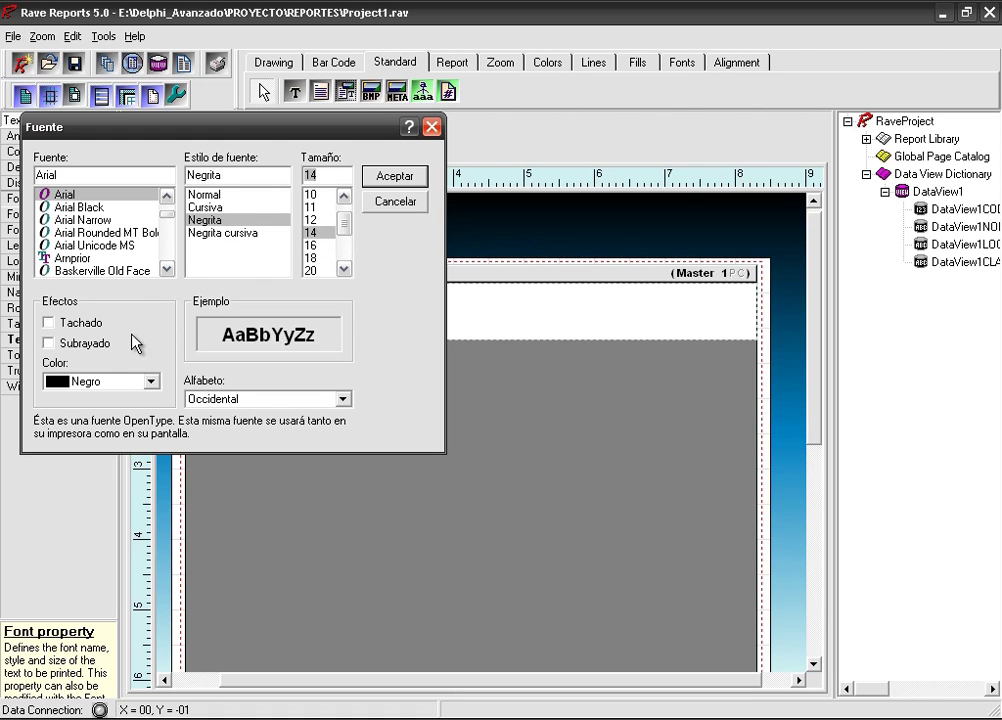
pyautogui.click(151, 381)
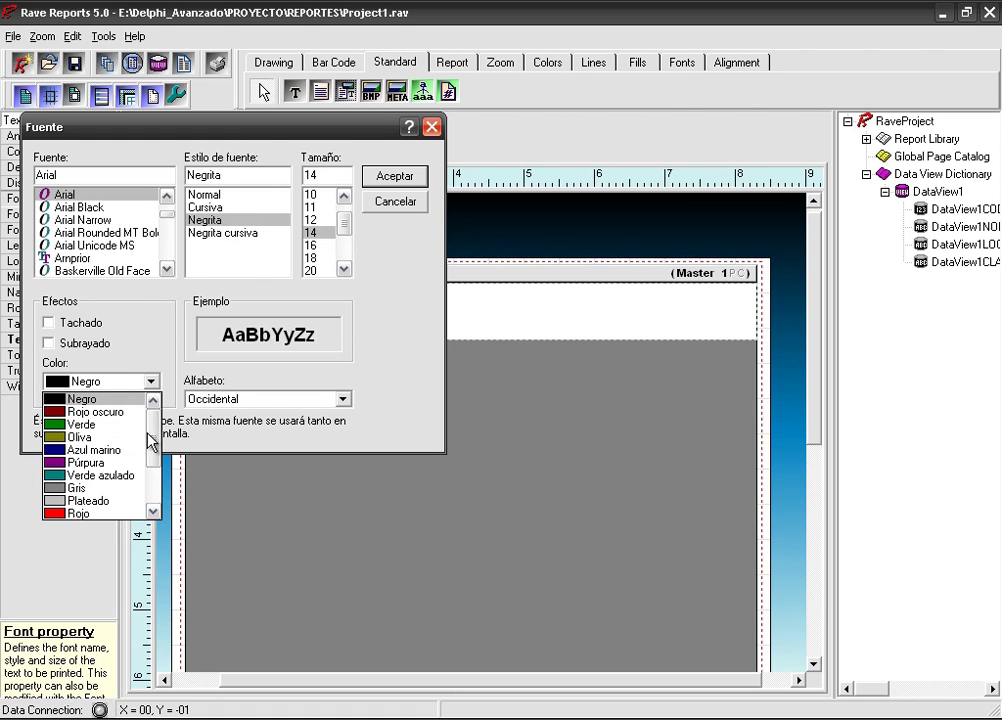
pyautogui.click(150, 480)
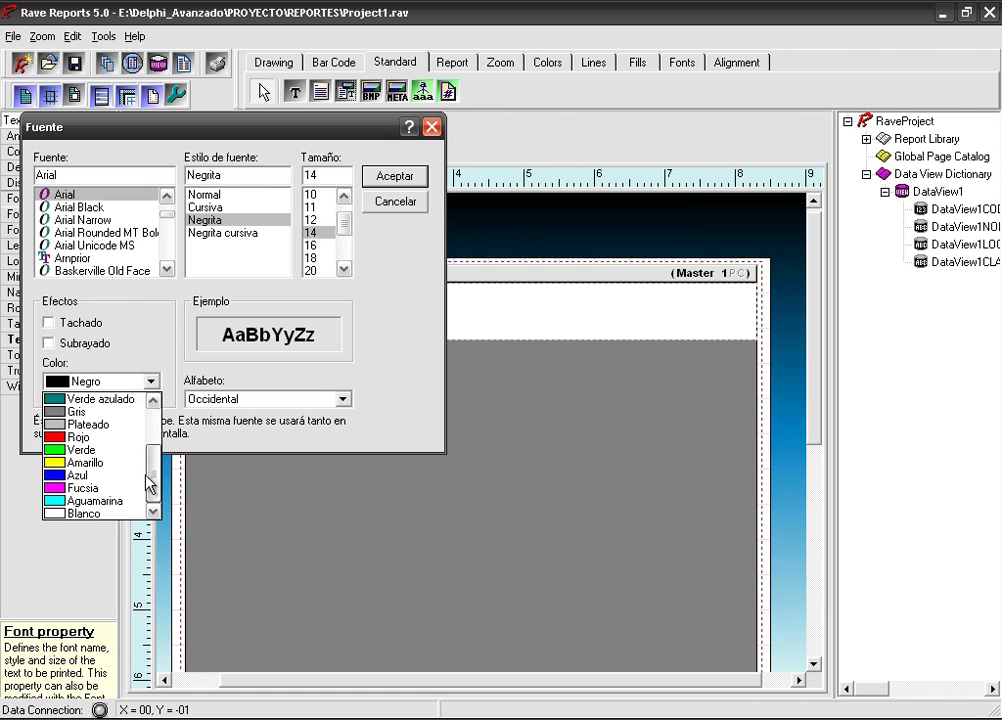
pyautogui.click(108, 475)
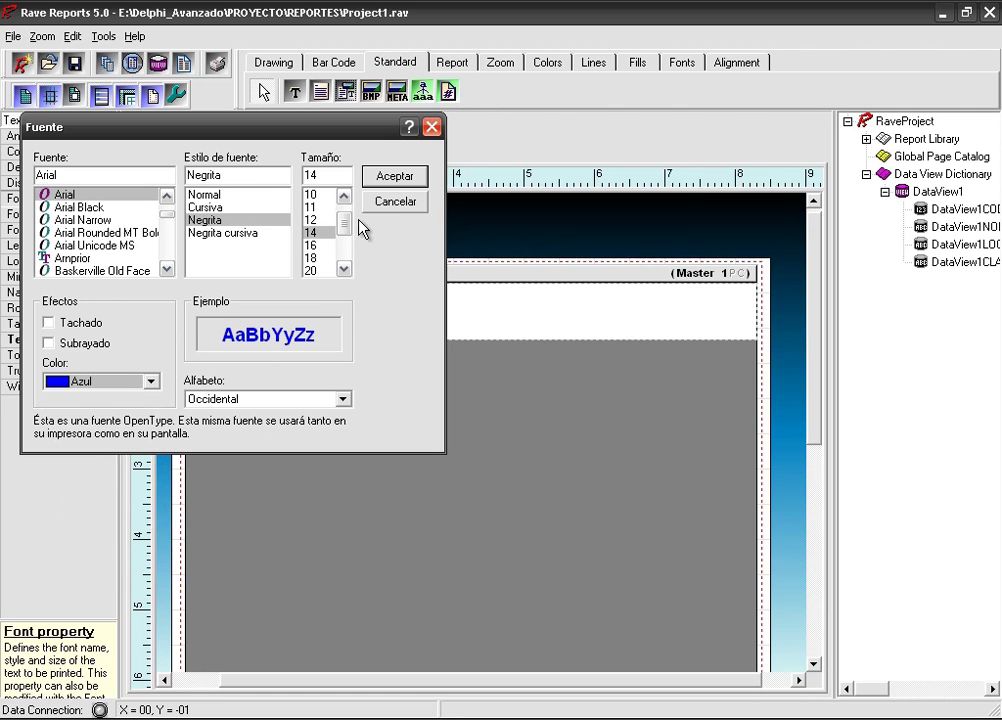
pyautogui.click(390, 178)
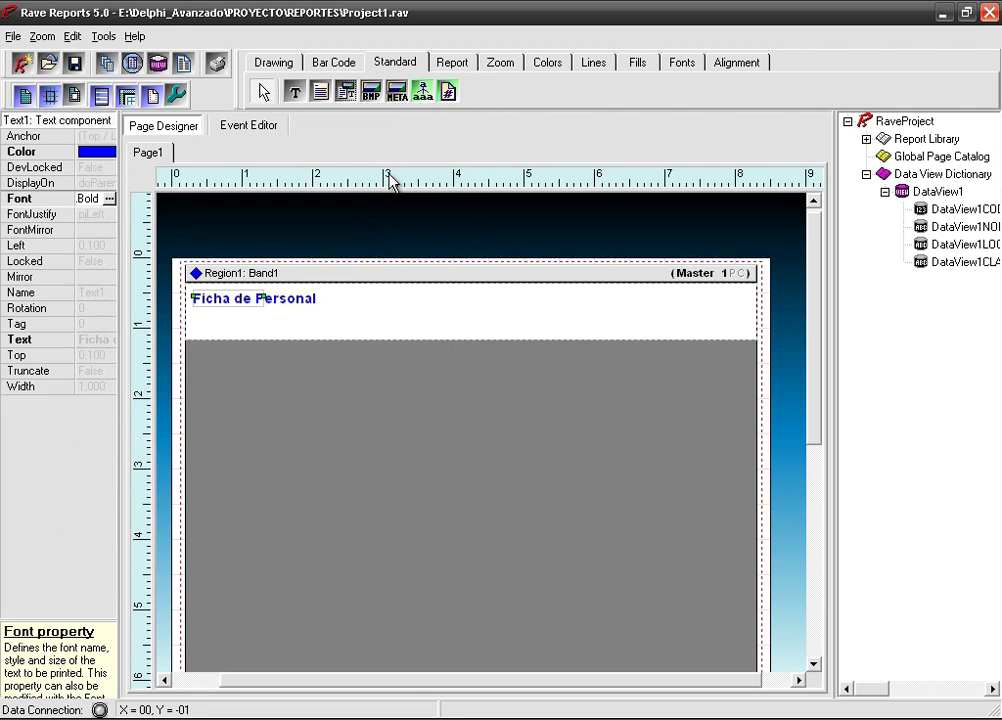
# Step: Widen the "Ficha de Personal" text component to about 2.1 so the whole title fits inside it
pyautogui.click(295, 311)
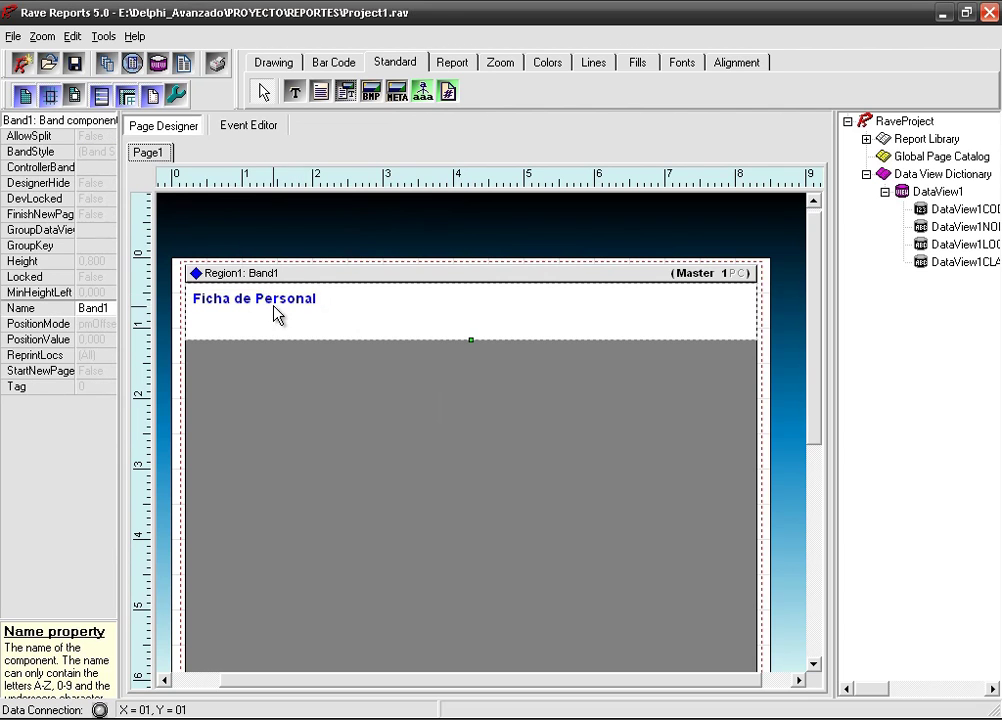
pyautogui.click(231, 303)
pyautogui.moveTo(262, 298); pyautogui.dragTo(344, 302)
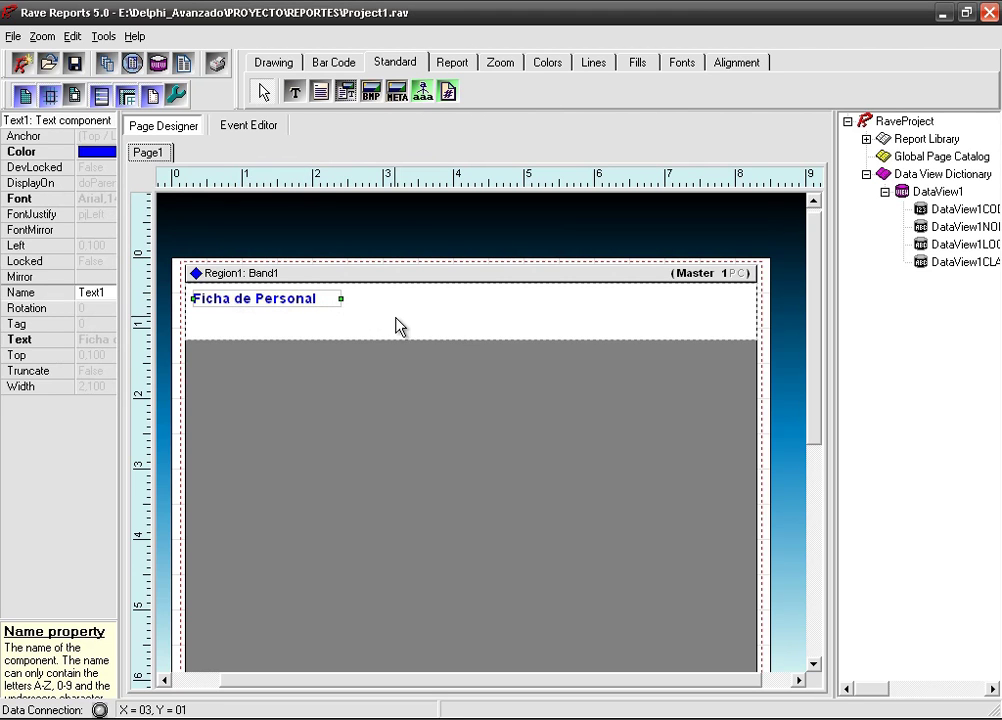
# Step: Resize Band1 to a height of about 0.6
pyautogui.click(397, 320)
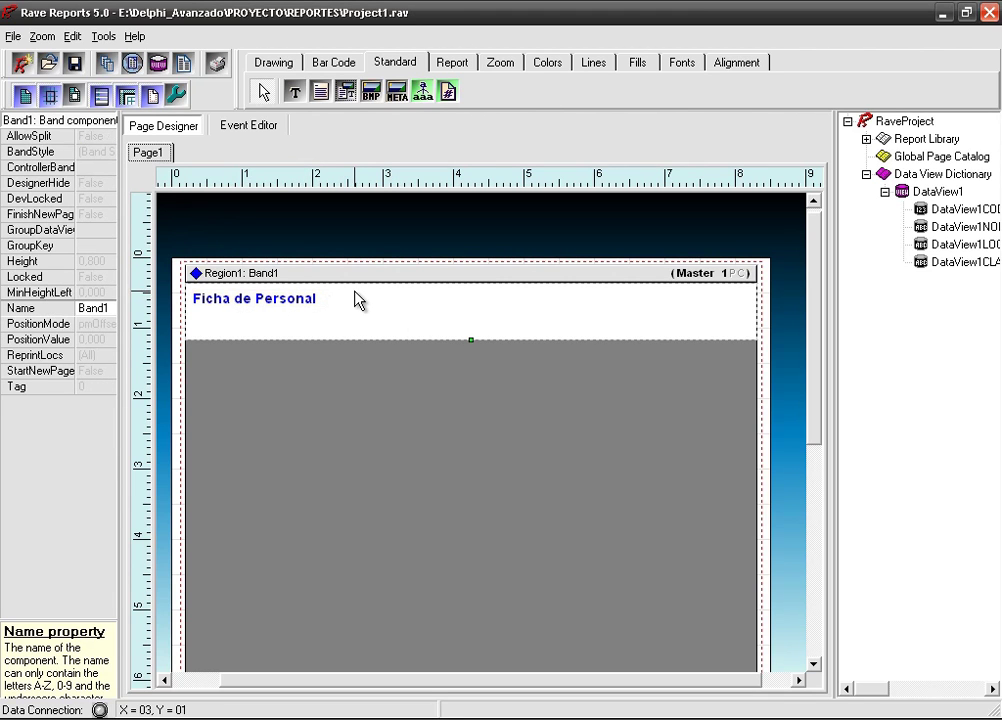
pyautogui.moveTo(471, 342); pyautogui.dragTo(470, 362)
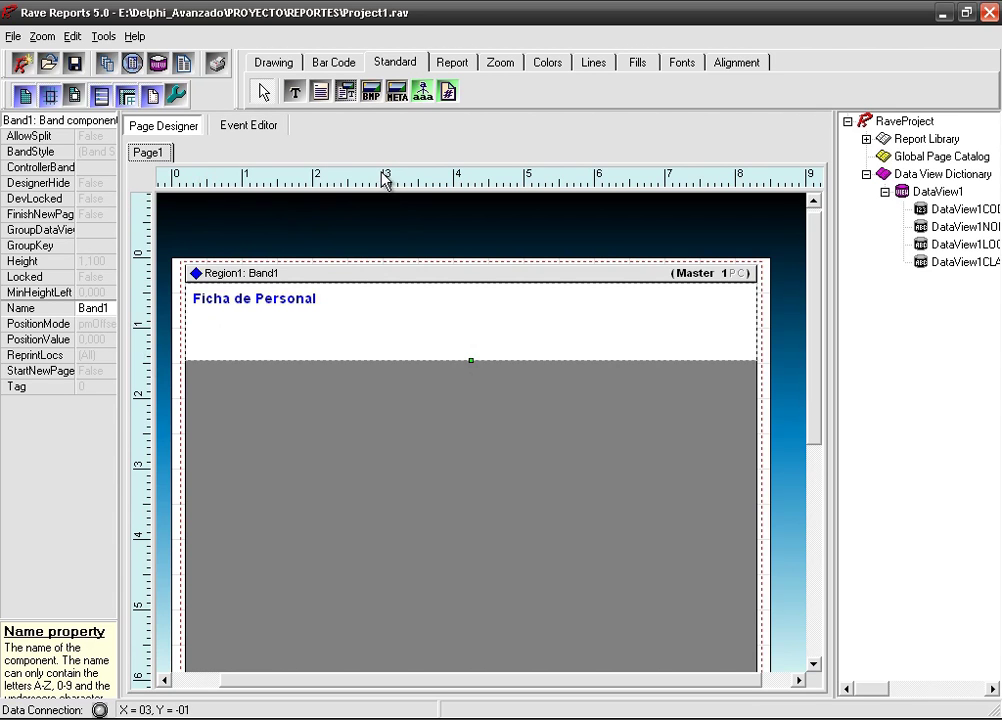
pyautogui.click(451, 66)
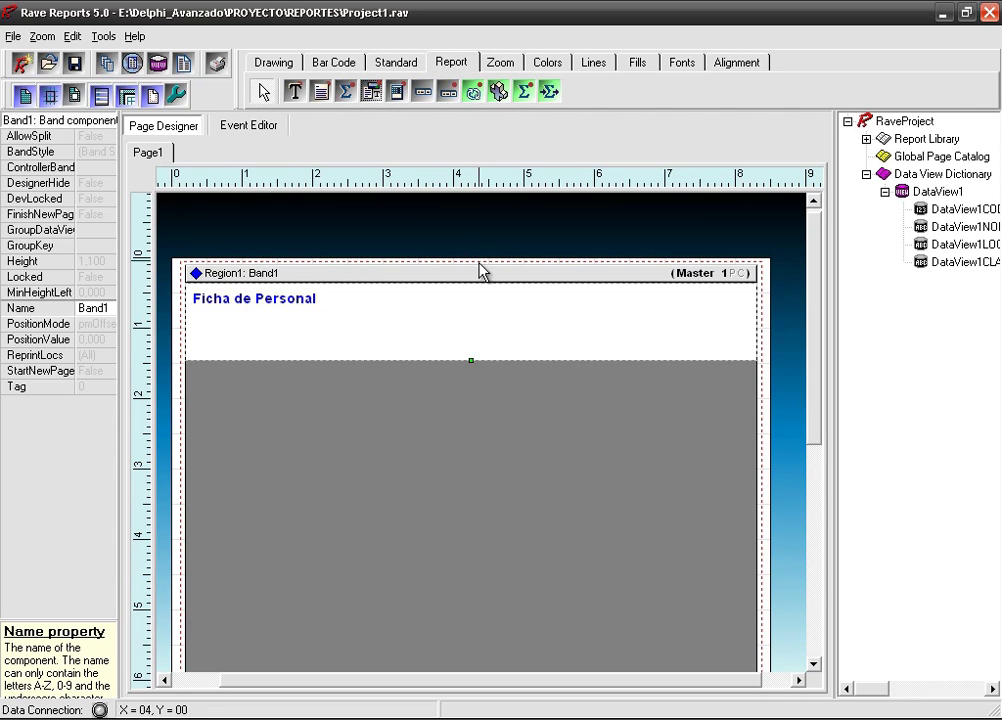
pyautogui.moveTo(470, 360); pyautogui.dragTo(471, 325)
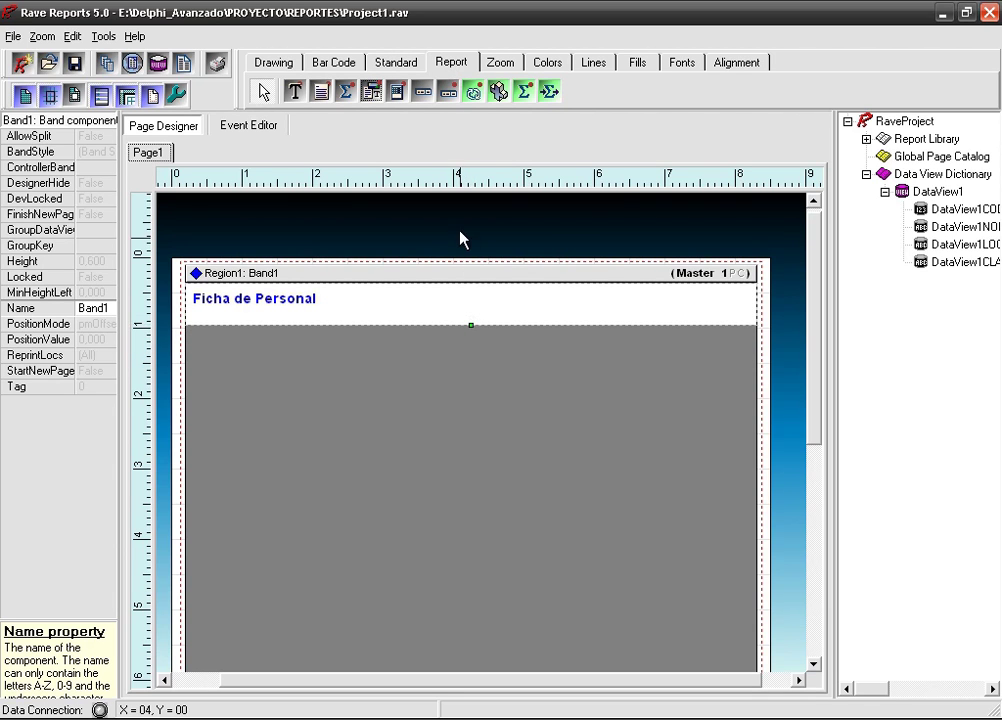
# Step: Add a DataBand component to the region below Band1 and stretch it to a height of about 0.9
pyautogui.click(449, 93)
pyautogui.click(212, 362)
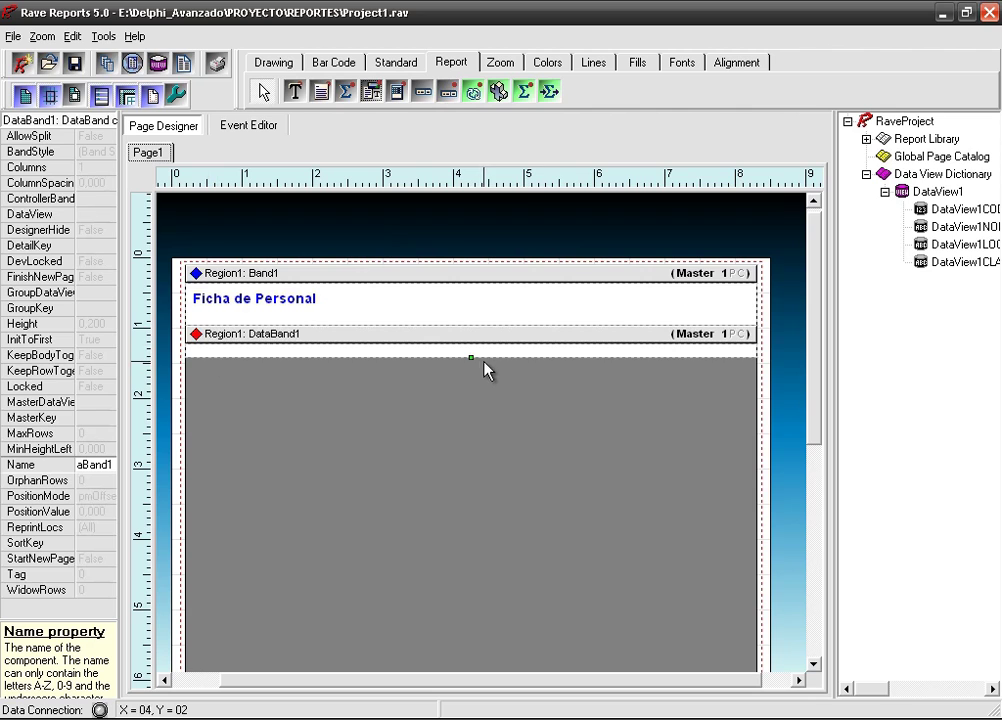
pyautogui.moveTo(472, 357); pyautogui.dragTo(471, 396)
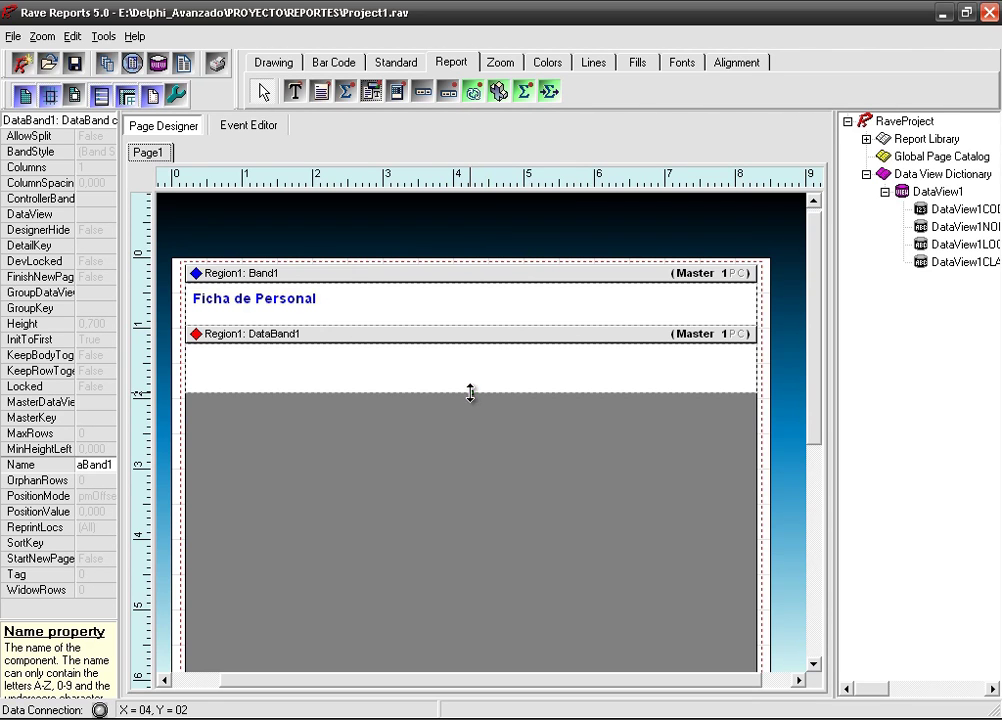
pyautogui.moveTo(471, 393); pyautogui.dragTo(471, 408)
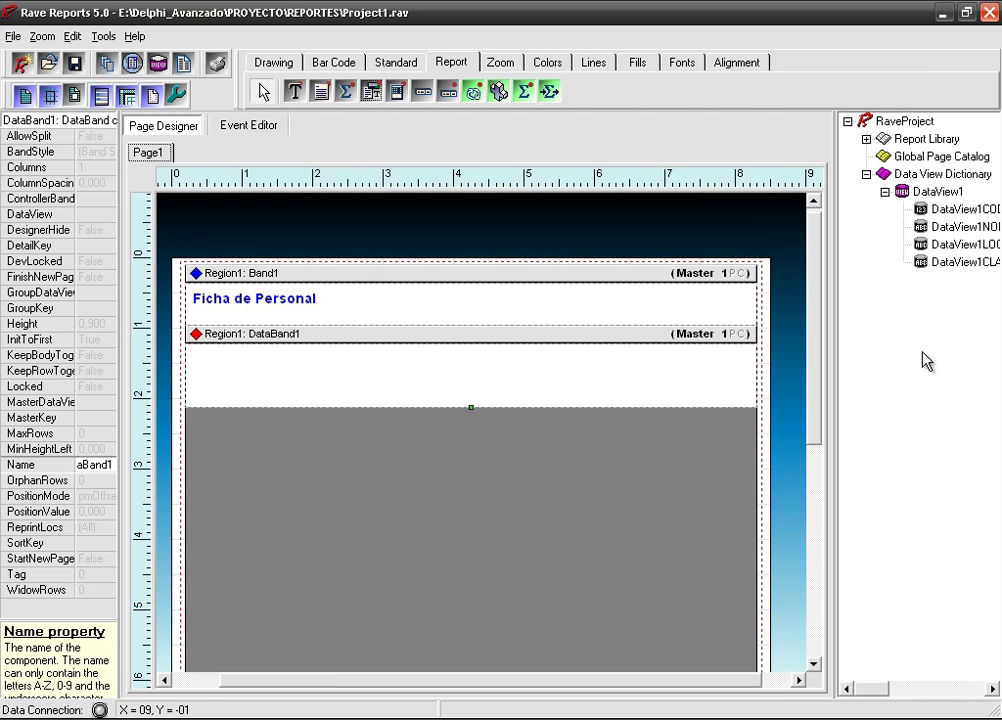
# Step: Place the CODIGO field from DataView1 in DataBand1 and move it to about left 0.9, top 0.1
pyautogui.click(947, 212)
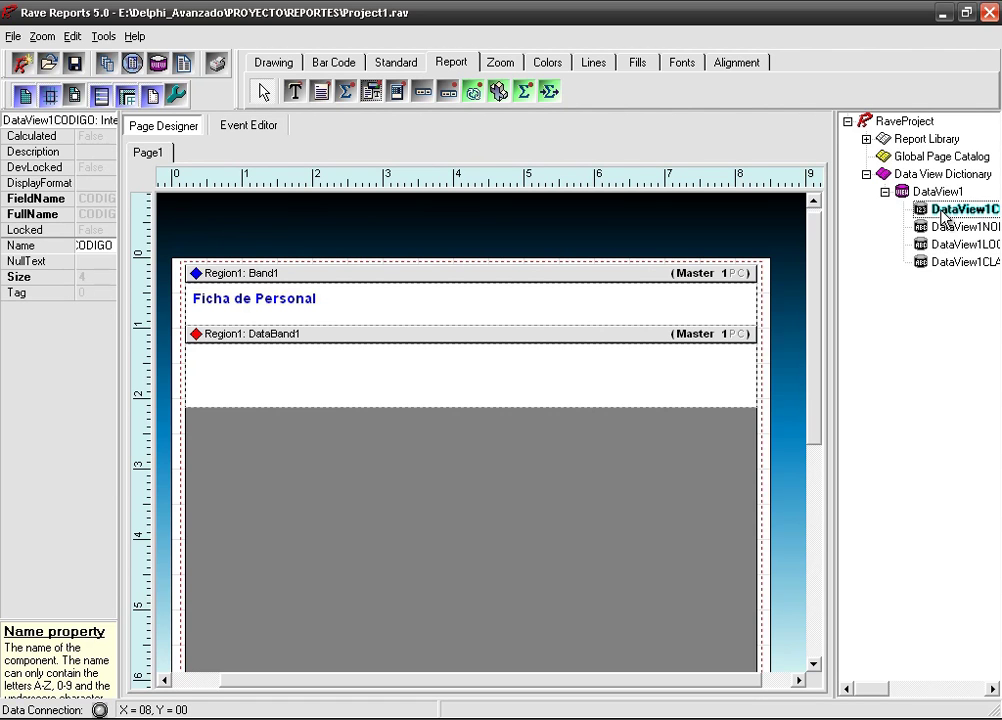
pyautogui.moveTo(944, 218); pyautogui.dragTo(422, 368)
pyautogui.moveTo(293, 373); pyautogui.dragTo(268, 373)
pyautogui.moveTo(268, 373); pyautogui.dragTo(275, 371)
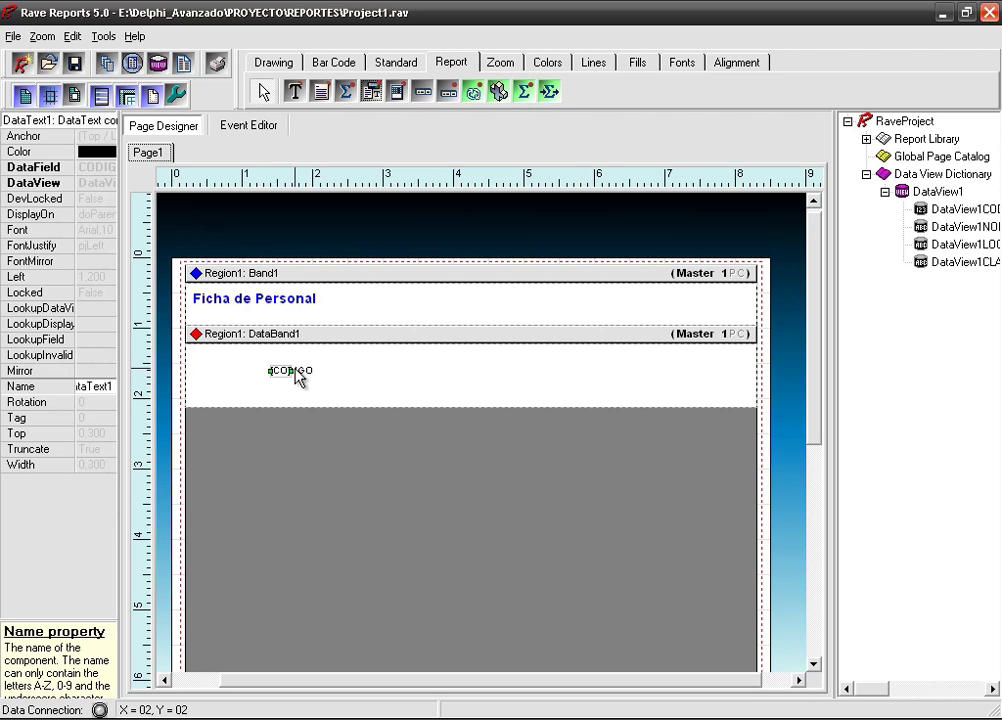
pyautogui.press('Escape')
pyautogui.click(290, 374)
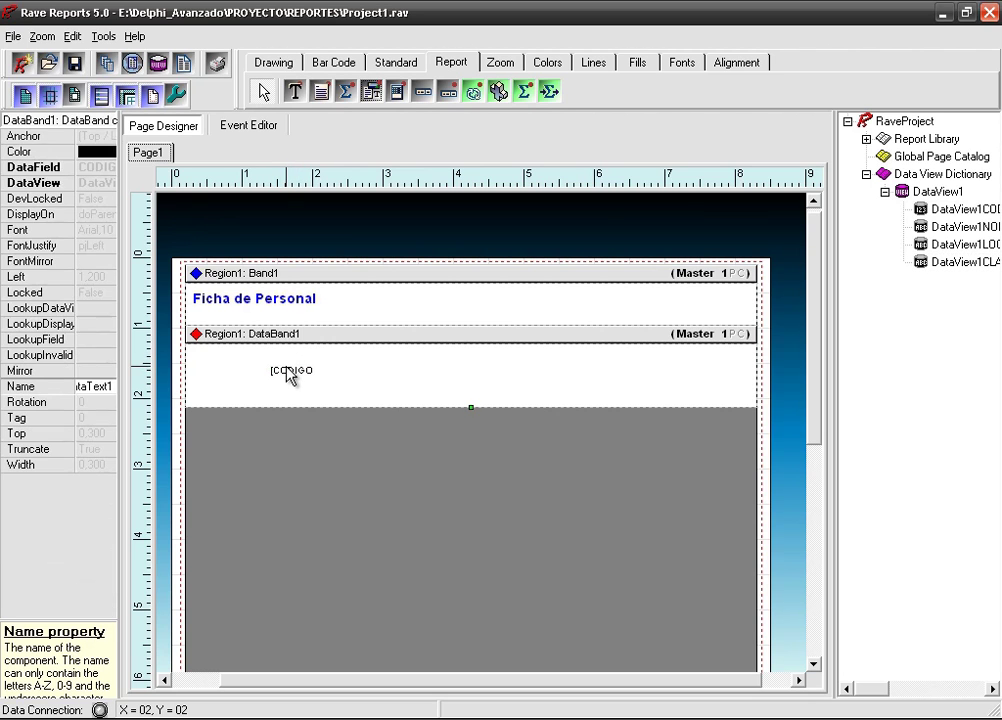
pyautogui.moveTo(273, 370); pyautogui.dragTo(253, 355)
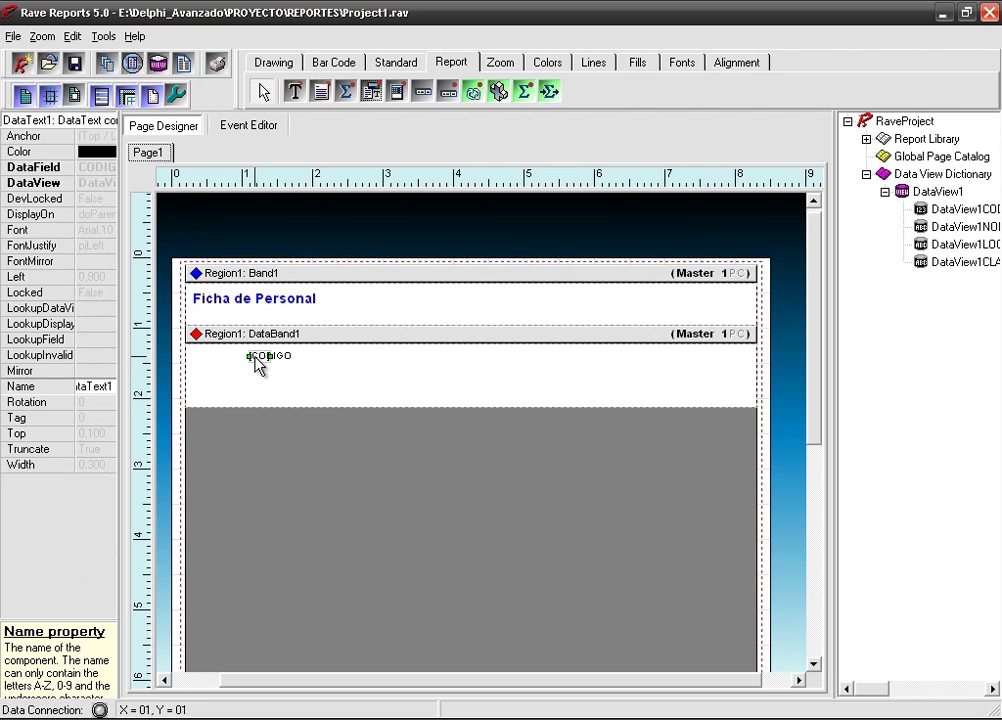
# Step: Widen the CODIGO data text to about 1.2
pyautogui.click(273, 364)
pyautogui.click(269, 358)
pyautogui.moveTo(268, 356); pyautogui.dragTo(336, 356)
# Step: Add a DataText component to DataBand1 below CODIGO, at about left 0.9, top 0.4
pyautogui.click(296, 94)
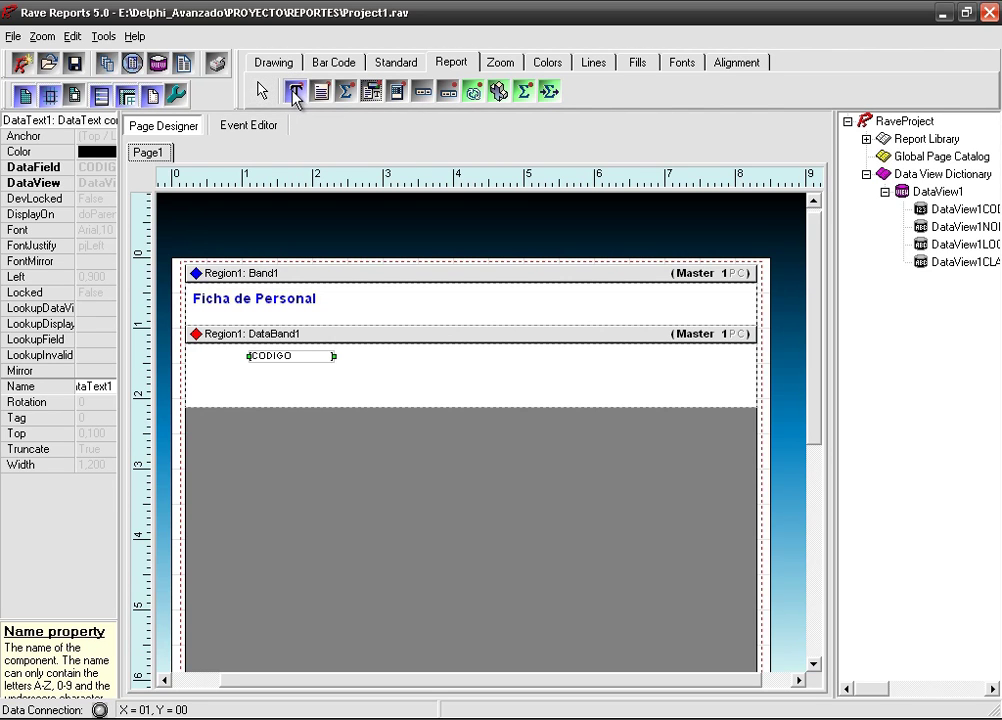
pyautogui.click(256, 378)
pyautogui.moveTo(283, 385)
pyautogui.mouseDown()
pyautogui.moveTo(300, 387)
pyautogui.moveTo(287, 386)
pyautogui.mouseUp()
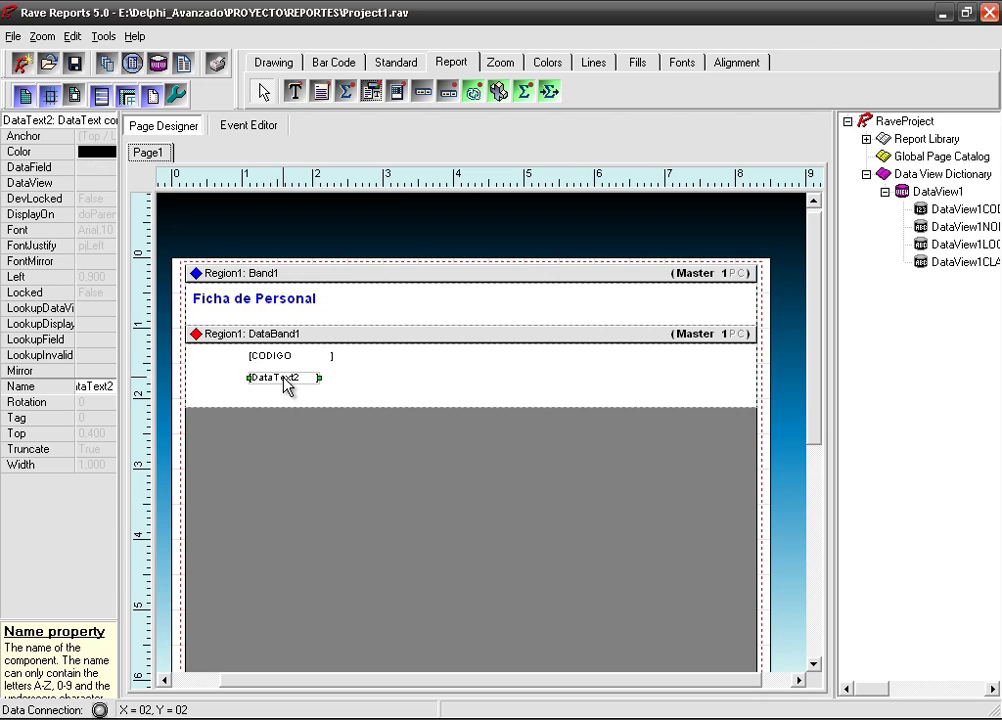
# Step: Bind the new data text to the NOMBRE field of DataView1 and widen it to about 3.7
pyautogui.click(40, 183)
pyautogui.click(109, 184)
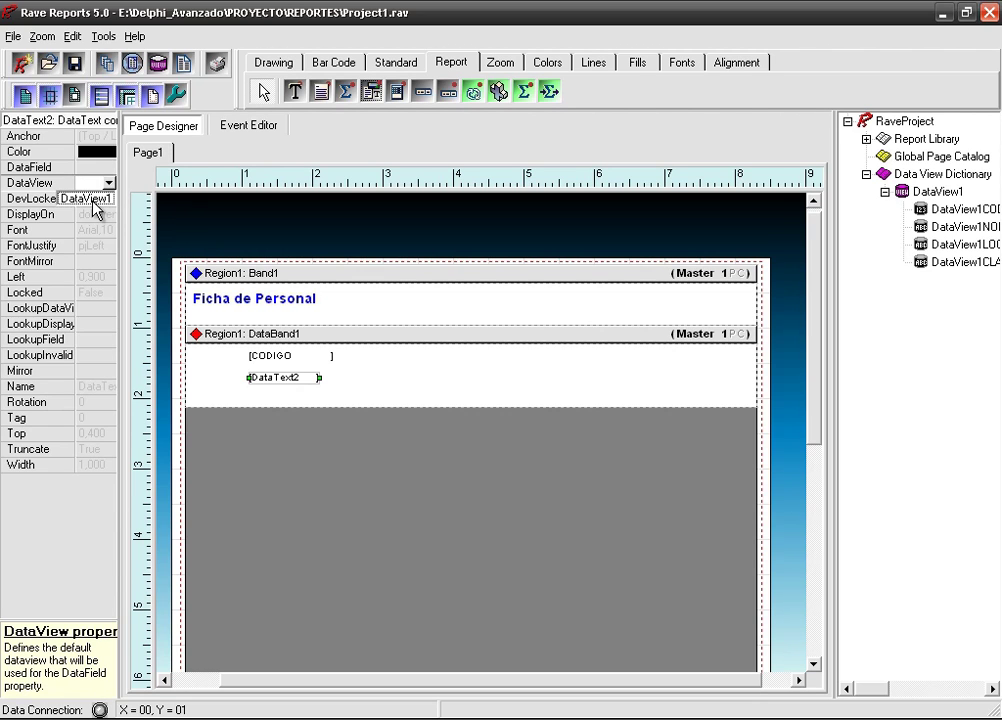
pyautogui.click(93, 201)
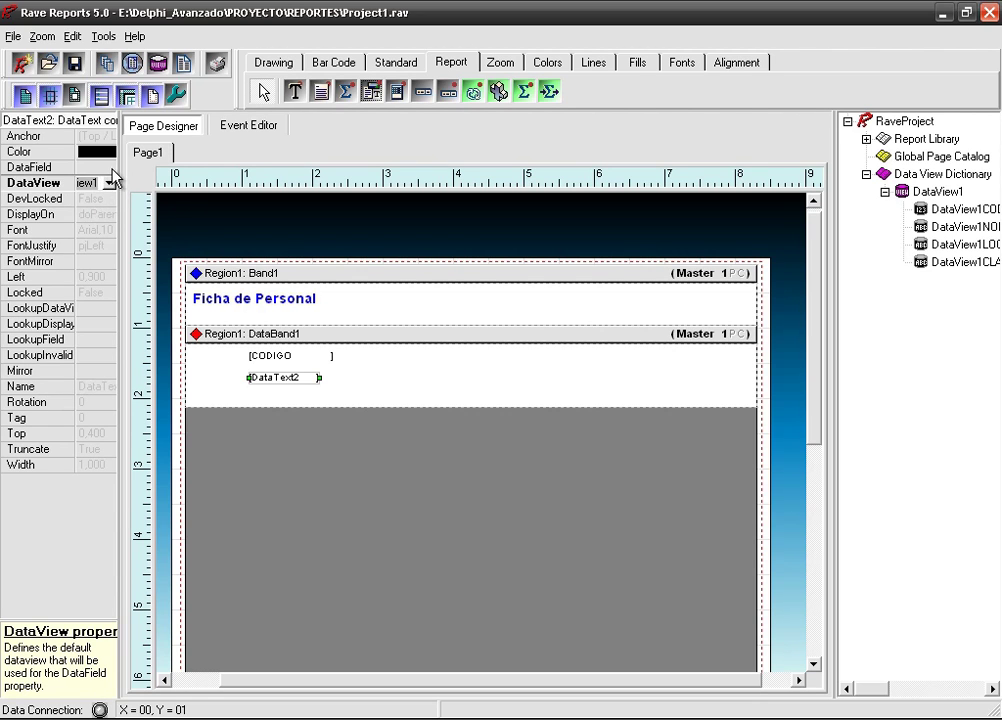
pyautogui.click(112, 168)
pyautogui.click(96, 169)
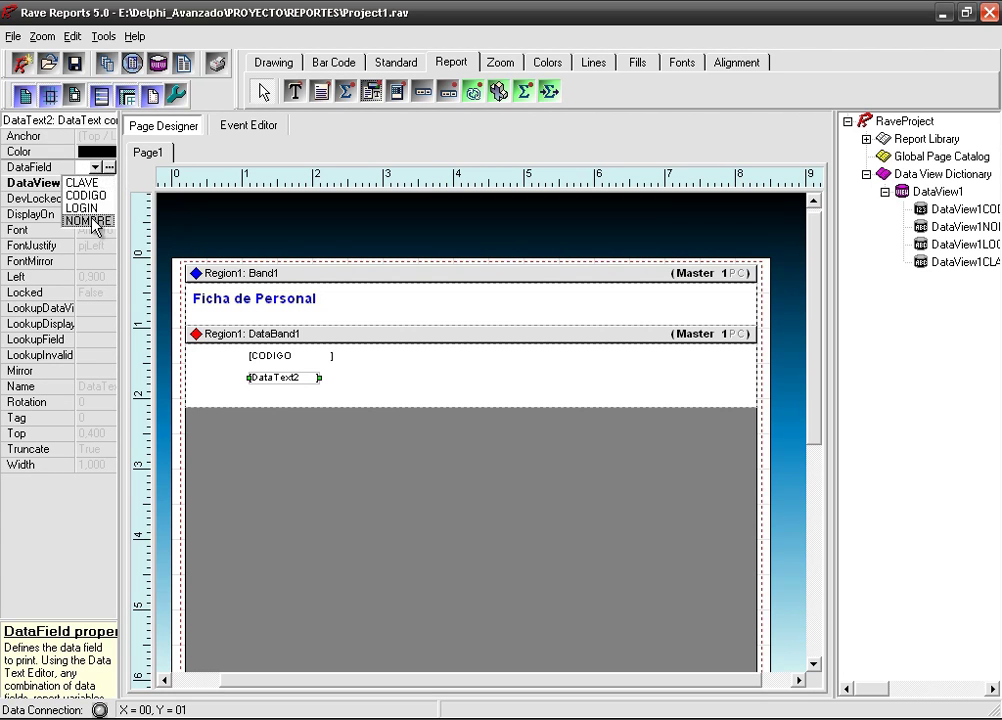
pyautogui.click(88, 221)
pyautogui.moveTo(319, 378); pyautogui.dragTo(342, 378)
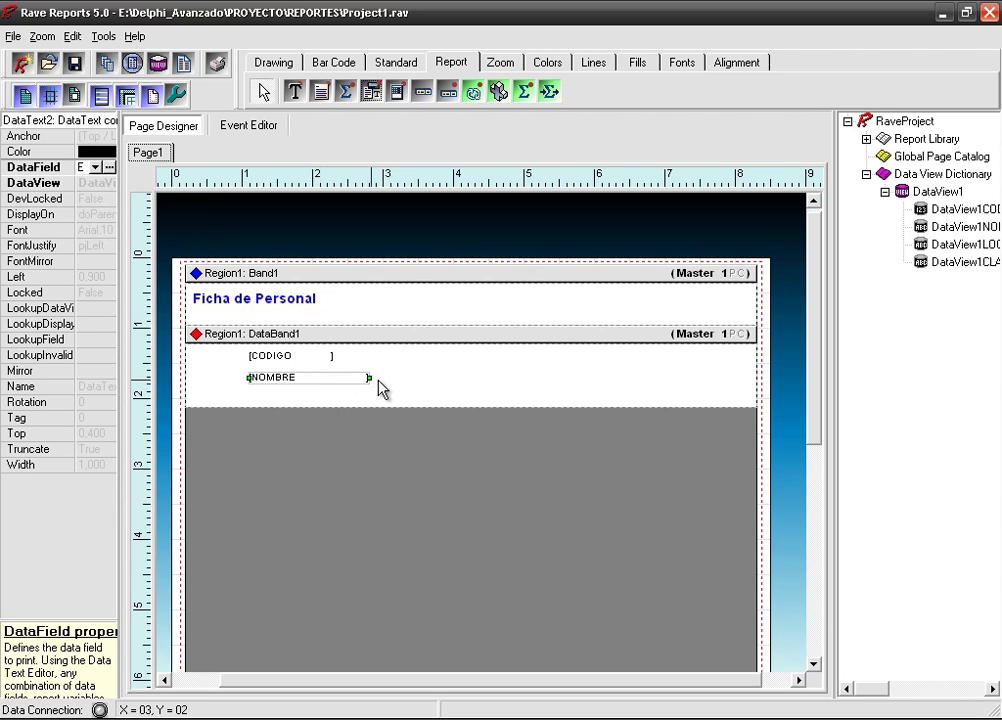
pyautogui.moveTo(455, 378); pyautogui.dragTo(510, 388)
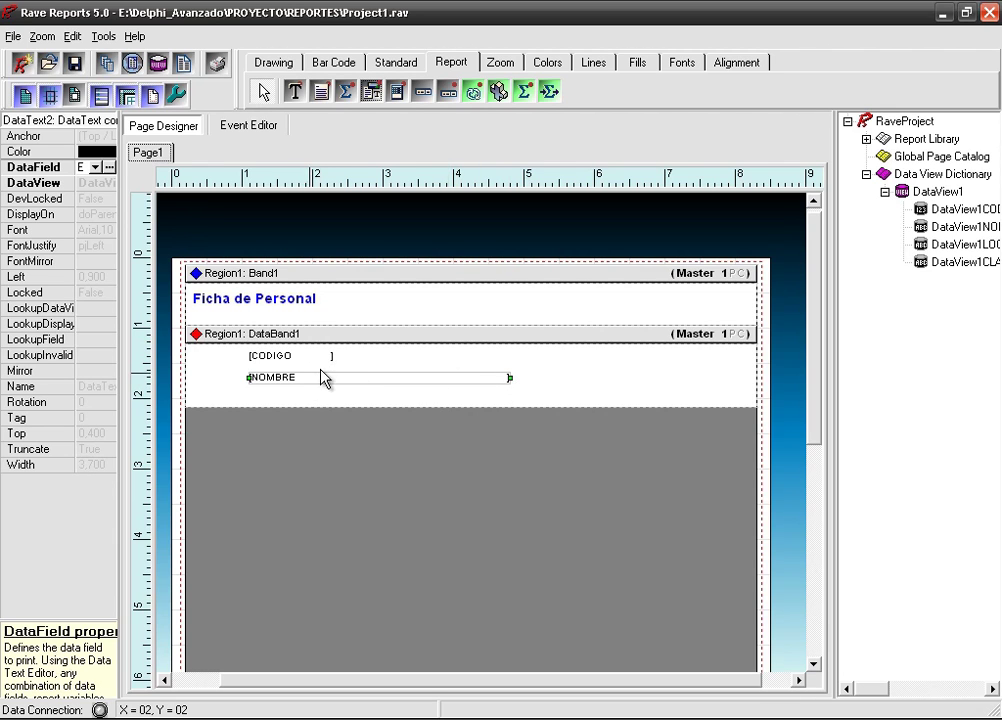
# Step: Place the LOGIN field at about left 1.3, top 0.6 and the CLAVE field at about left 4.0, top 0.7 in DataBand1
pyautogui.click(957, 248)
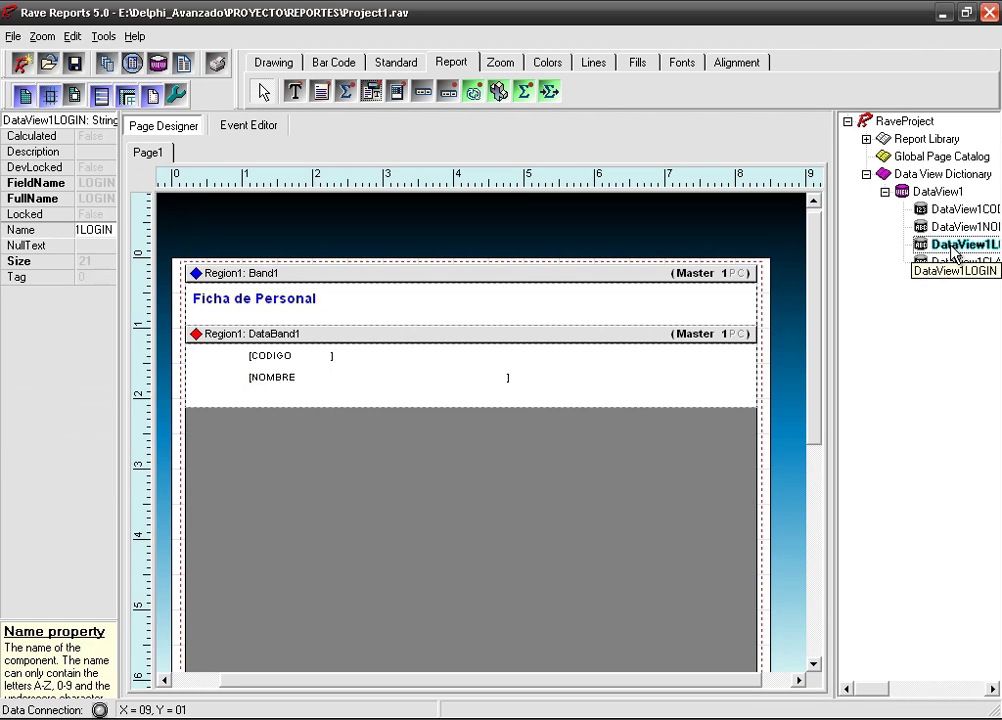
pyautogui.moveTo(955, 255); pyautogui.dragTo(276, 392)
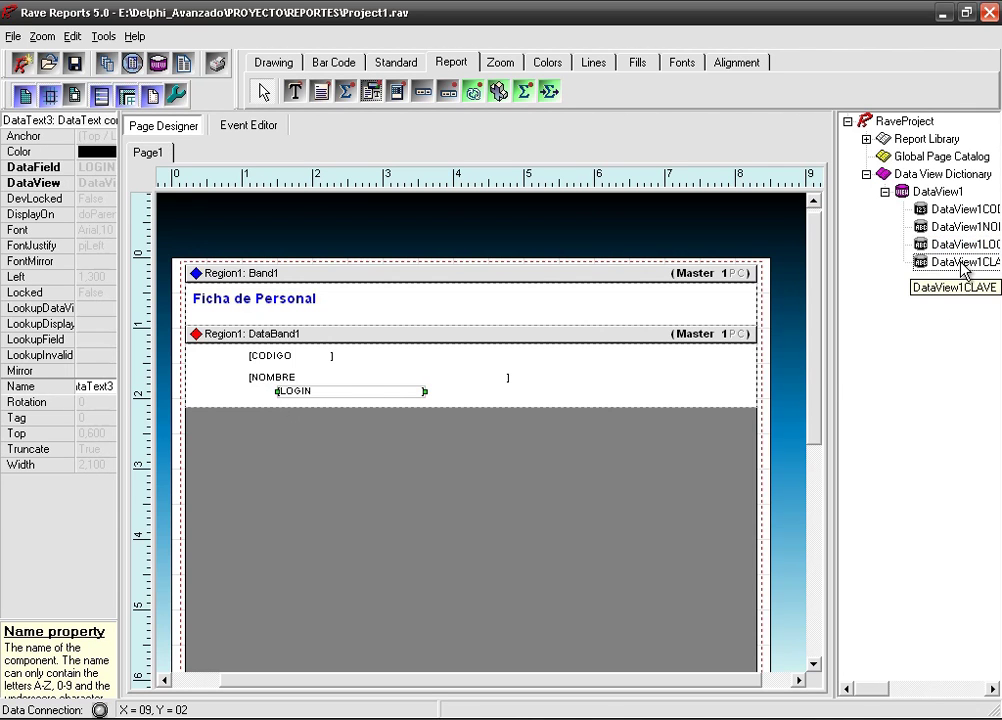
pyautogui.moveTo(960, 272); pyautogui.dragTo(468, 400)
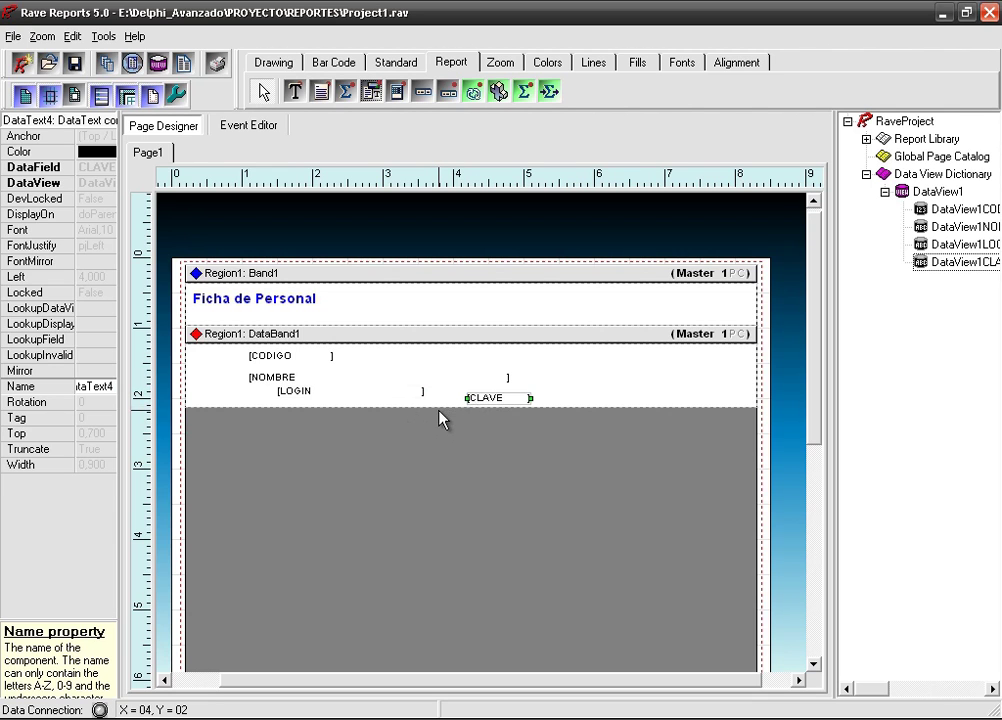
# Step: Stretch DataBand1 to a height of about 1.2
pyautogui.click(443, 418)
pyautogui.click(445, 412)
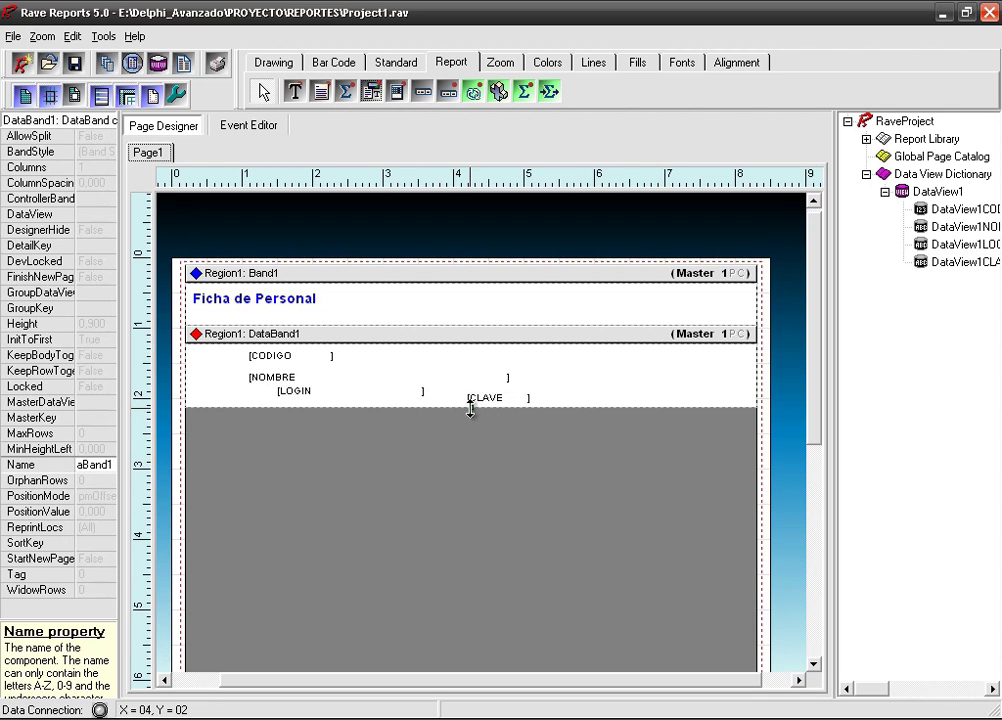
pyautogui.moveTo(470, 410); pyautogui.dragTo(465, 427)
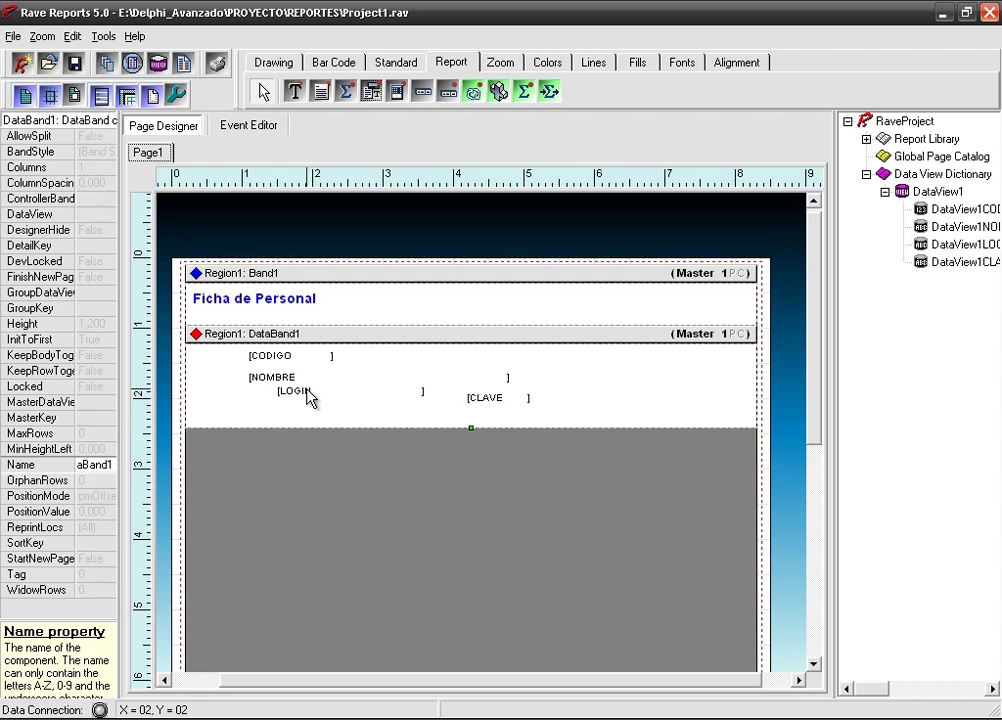
# Step: Line up NOMBRE, LOGIN and CLAVE beneath CODIGO at left 0.9, with tops at about 0.3, 0.5 and 0.7
pyautogui.moveTo(308, 393); pyautogui.dragTo(289, 393)
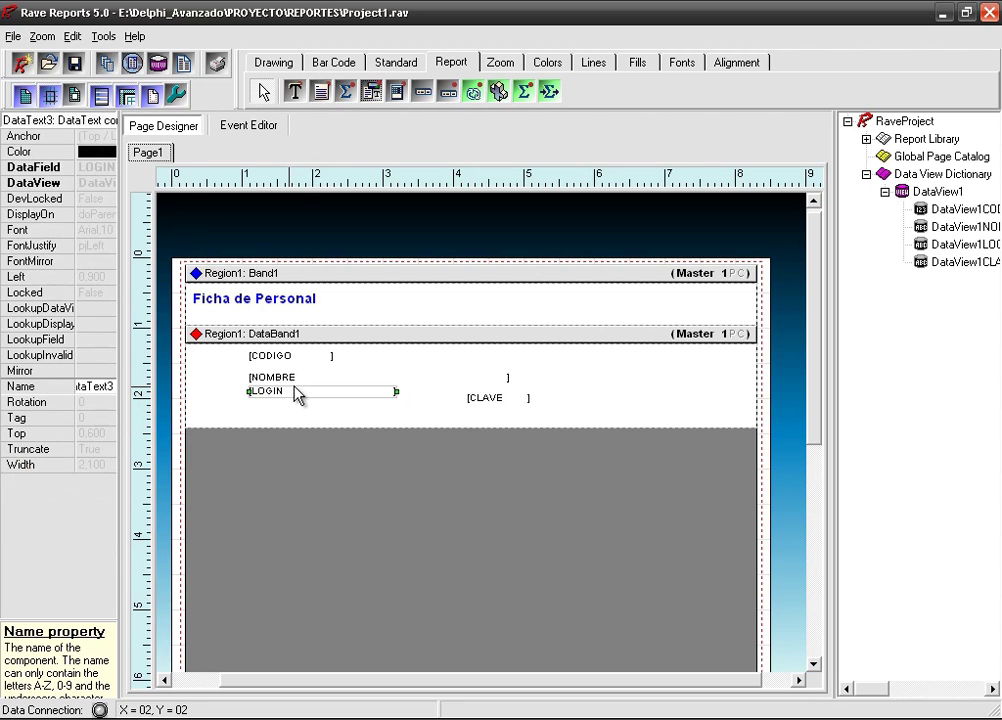
pyautogui.click(282, 376)
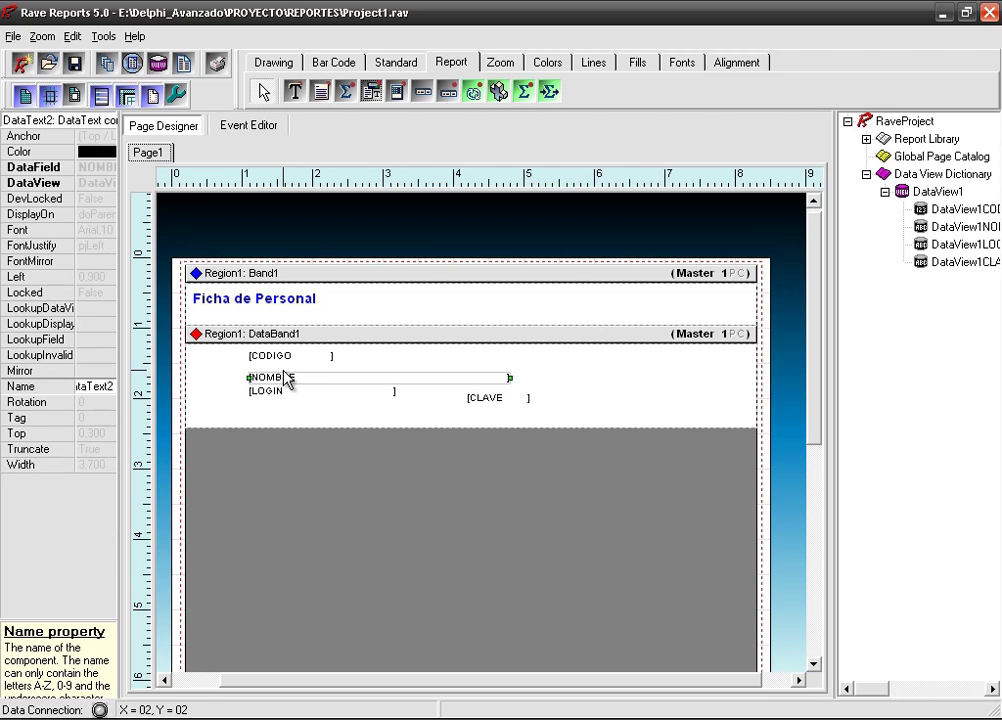
pyautogui.press('Up')
pyautogui.click(287, 398)
pyautogui.moveTo(287, 398); pyautogui.dragTo(292, 392)
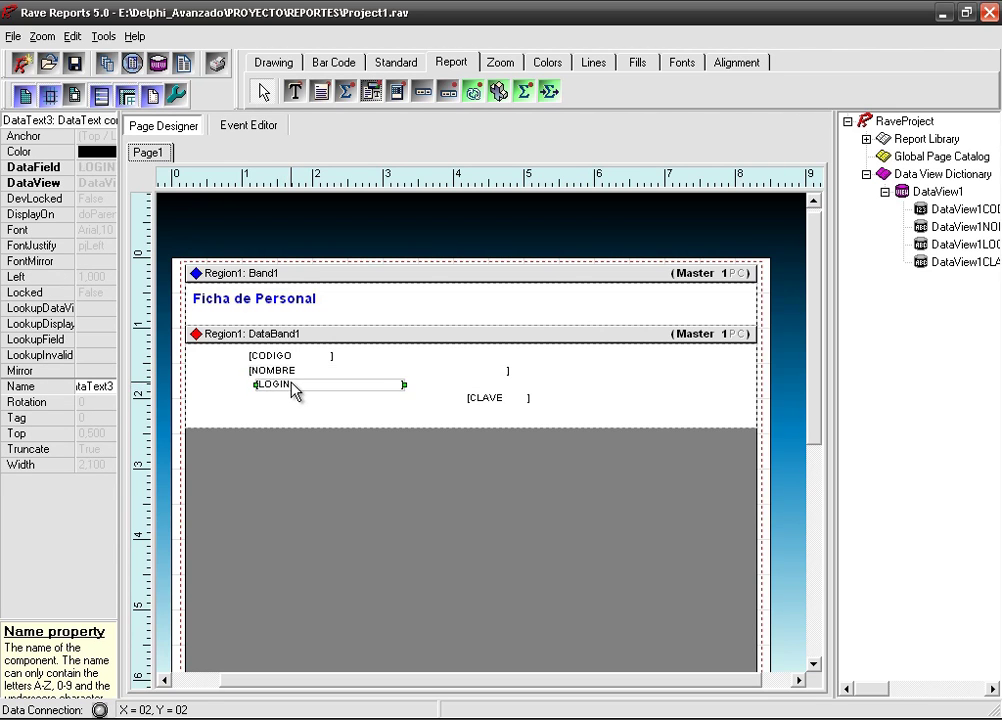
pyautogui.moveTo(493, 405); pyautogui.dragTo(280, 390)
pyautogui.click(285, 387)
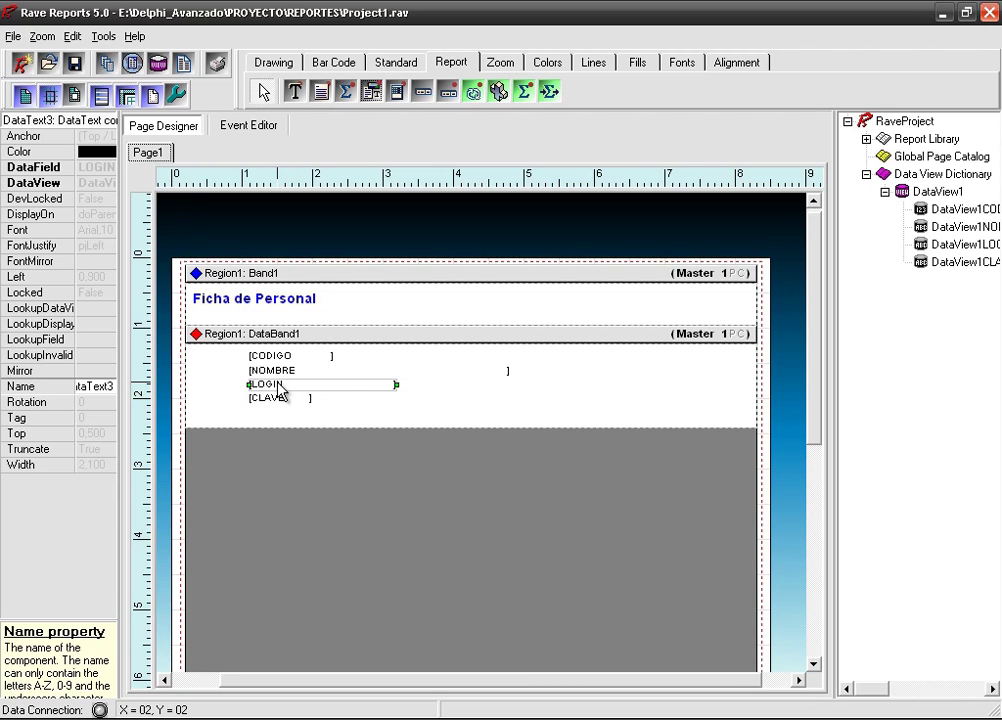
pyautogui.click(463, 415)
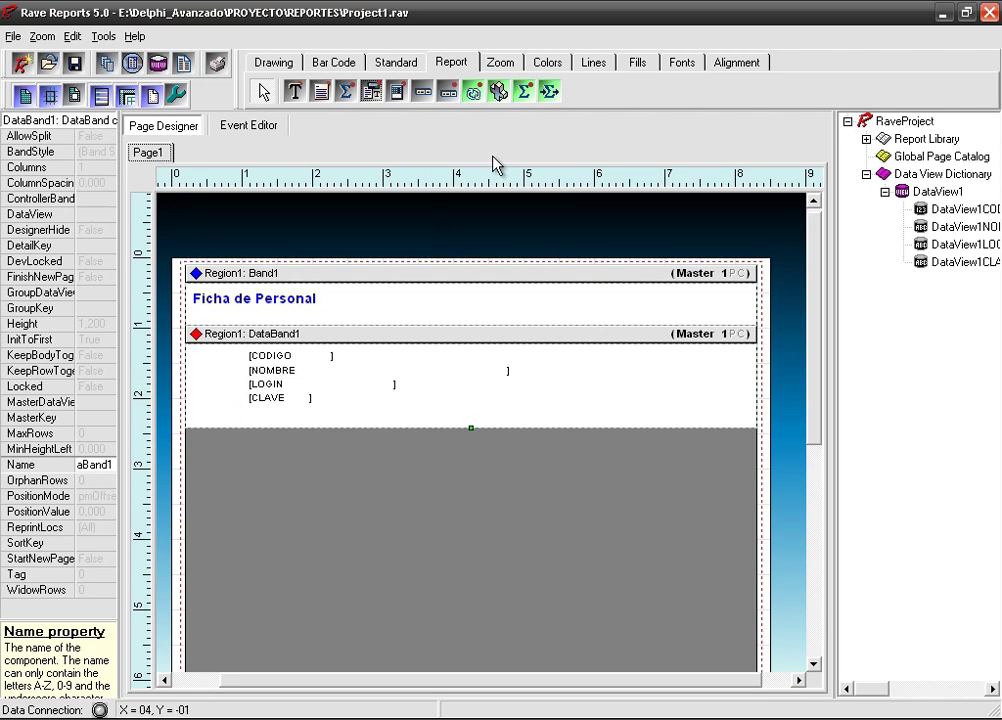
# Step: Add a text label reading "Codigo" in DataBand1 beside the CODIGO field, at about left 0.1, top 0.1
pyautogui.click(392, 64)
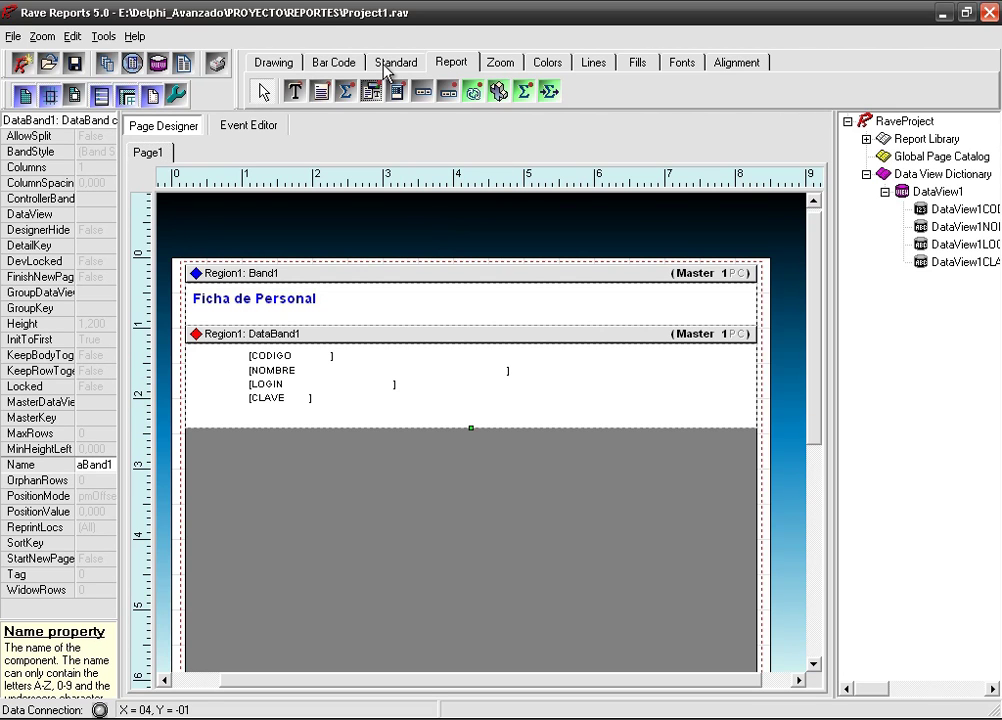
pyautogui.click(295, 93)
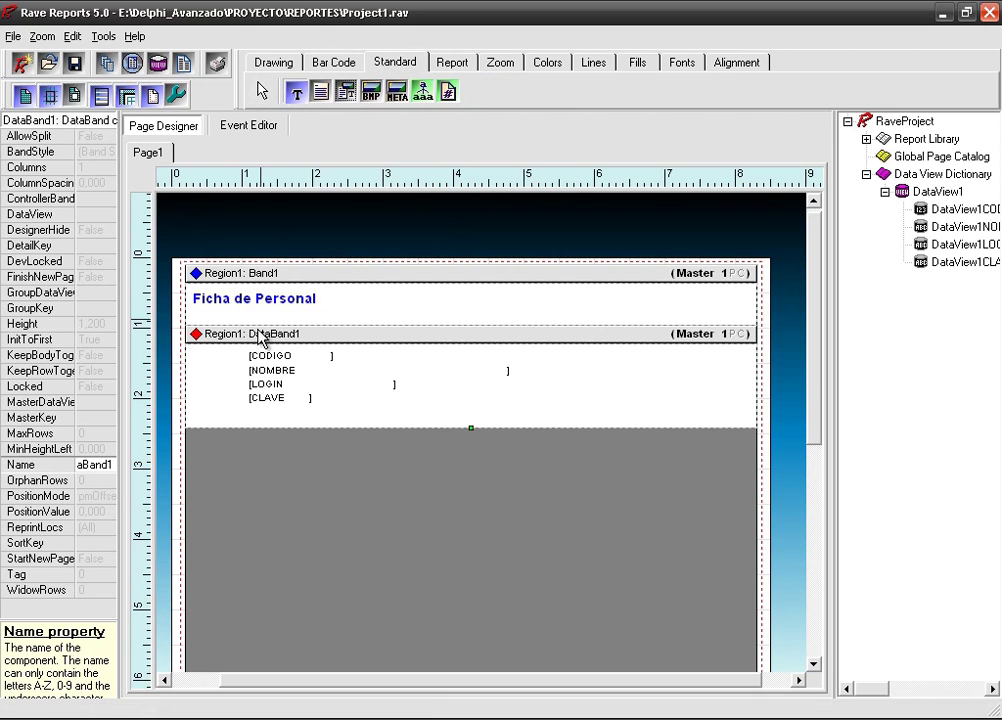
pyautogui.click(195, 363)
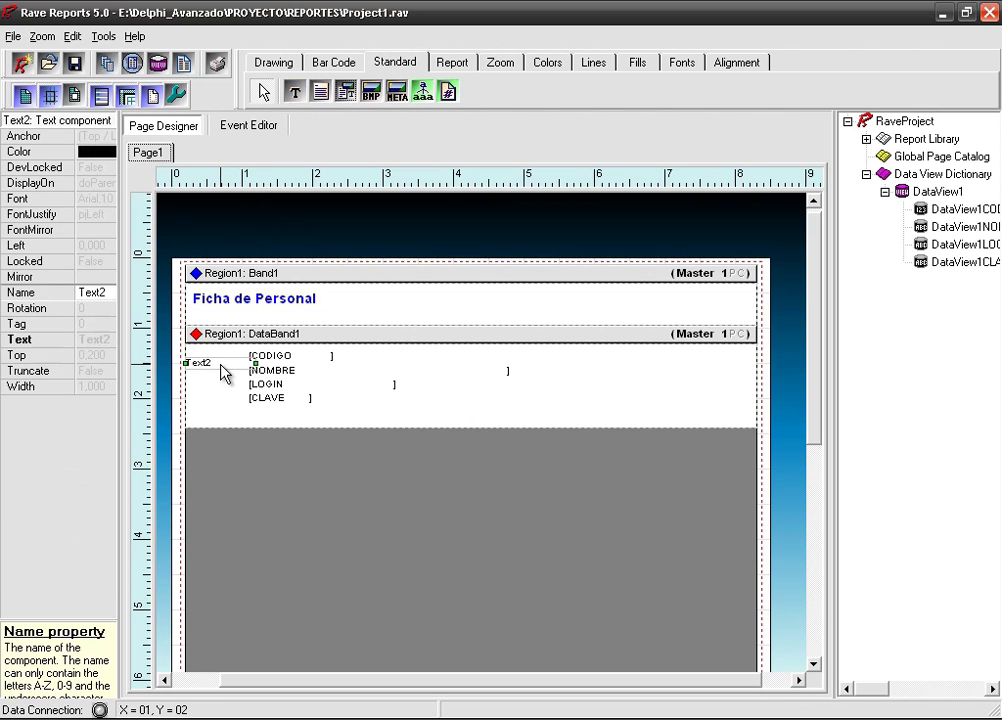
pyautogui.moveTo(218, 363); pyautogui.dragTo(228, 362)
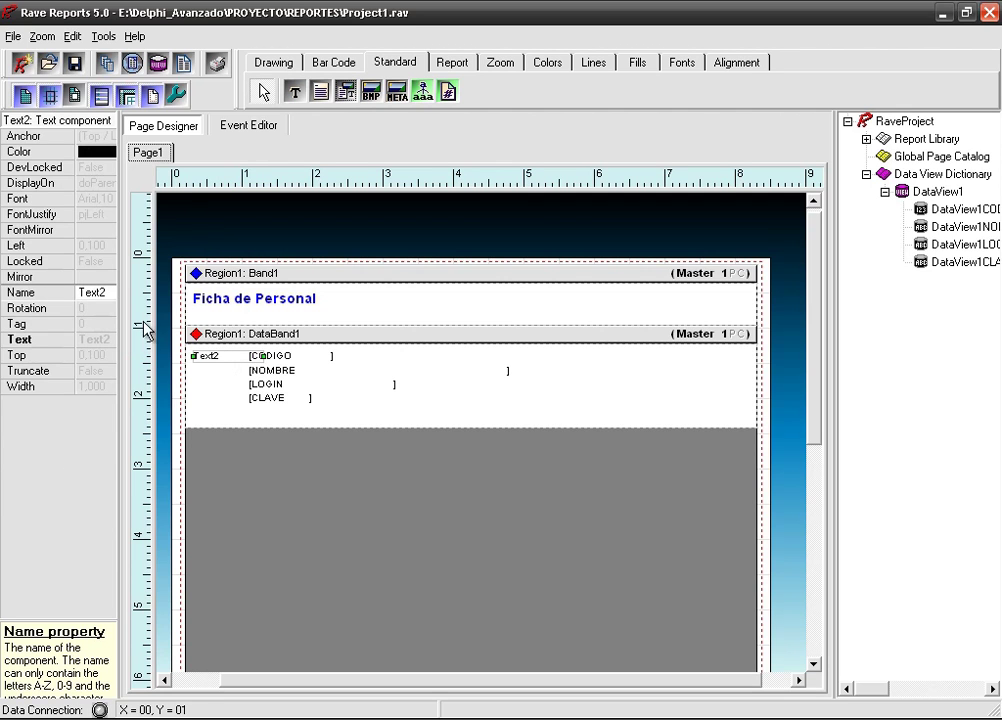
pyautogui.click(92, 339)
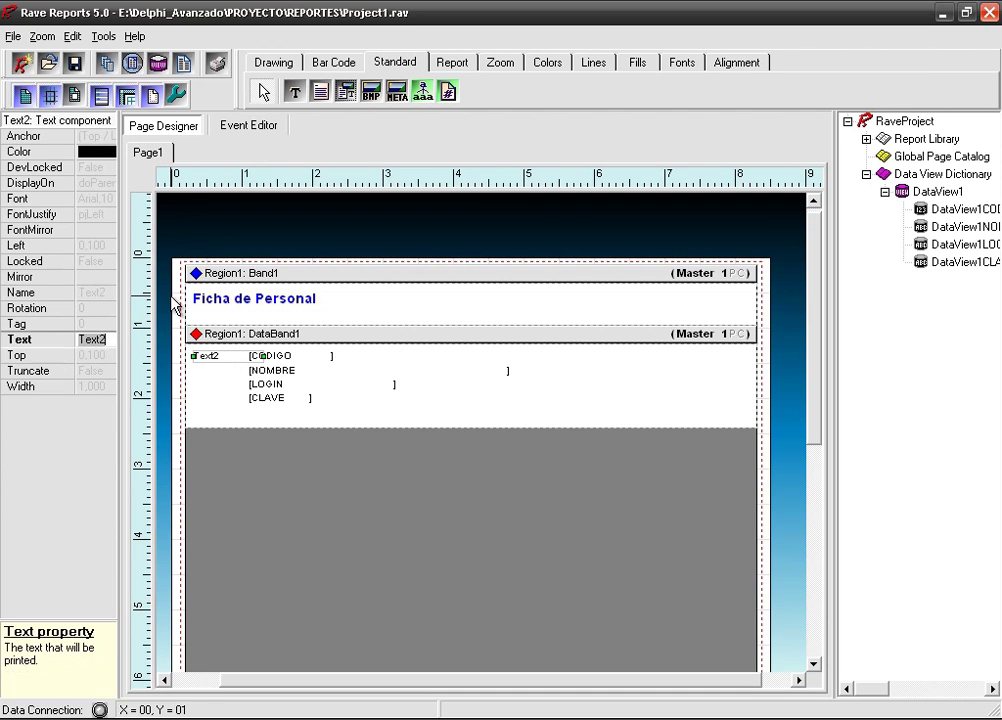
pyautogui.press('BackSpace')
pyautogui.write('Codigo')
# Step: Set the Codigo label's font to Arial Black with the Negrita style
pyautogui.click(95, 199)
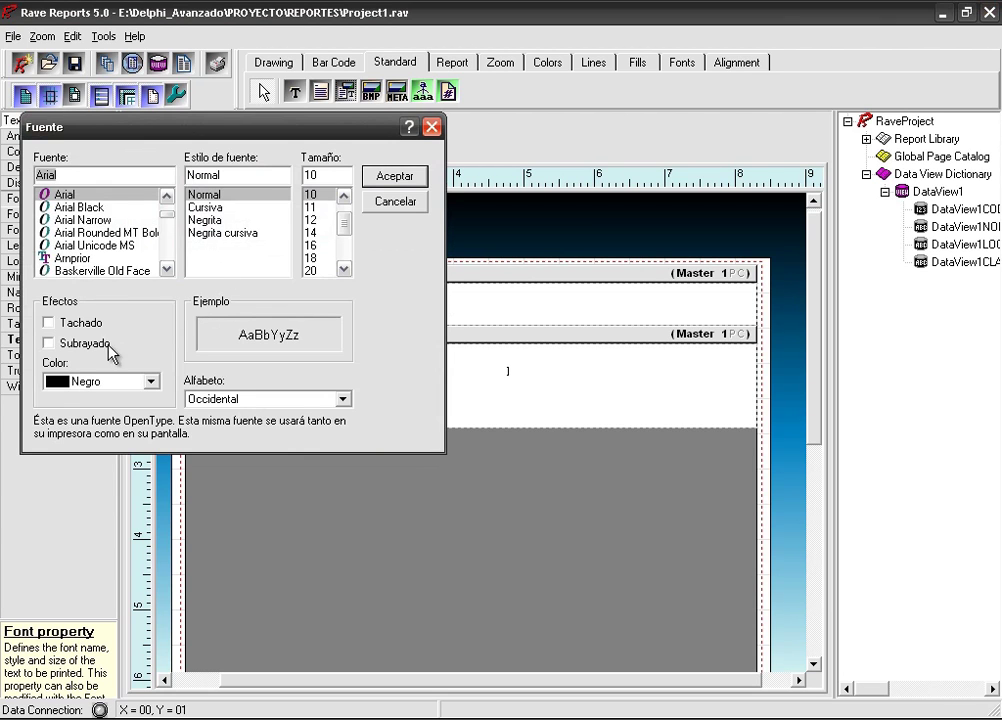
pyautogui.click(215, 220)
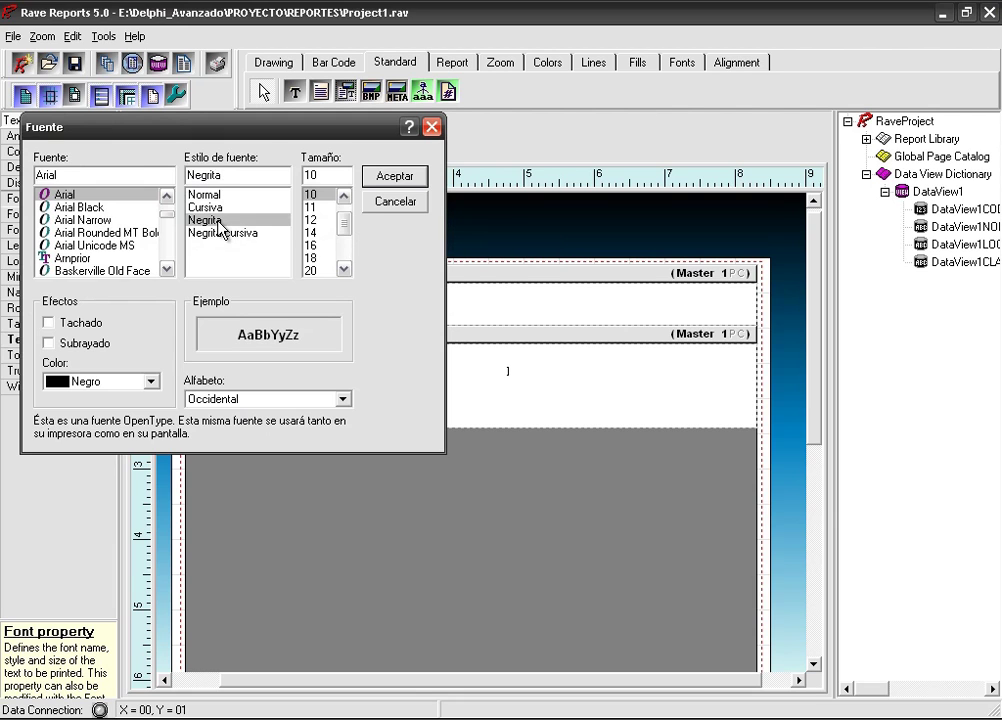
pyautogui.click(395, 176)
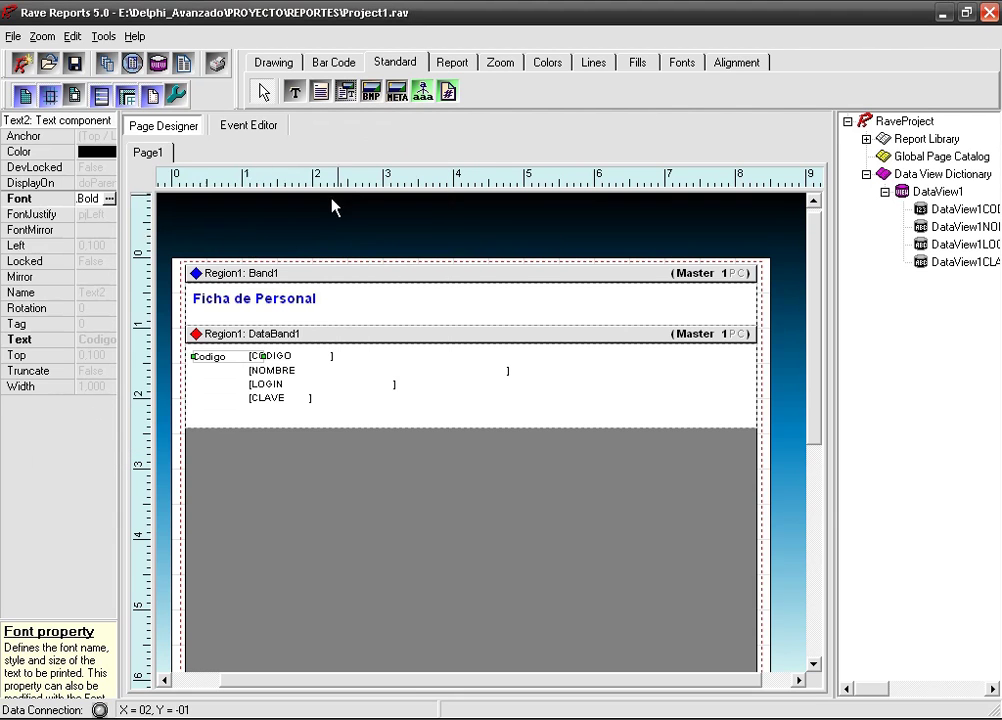
pyautogui.click(216, 364)
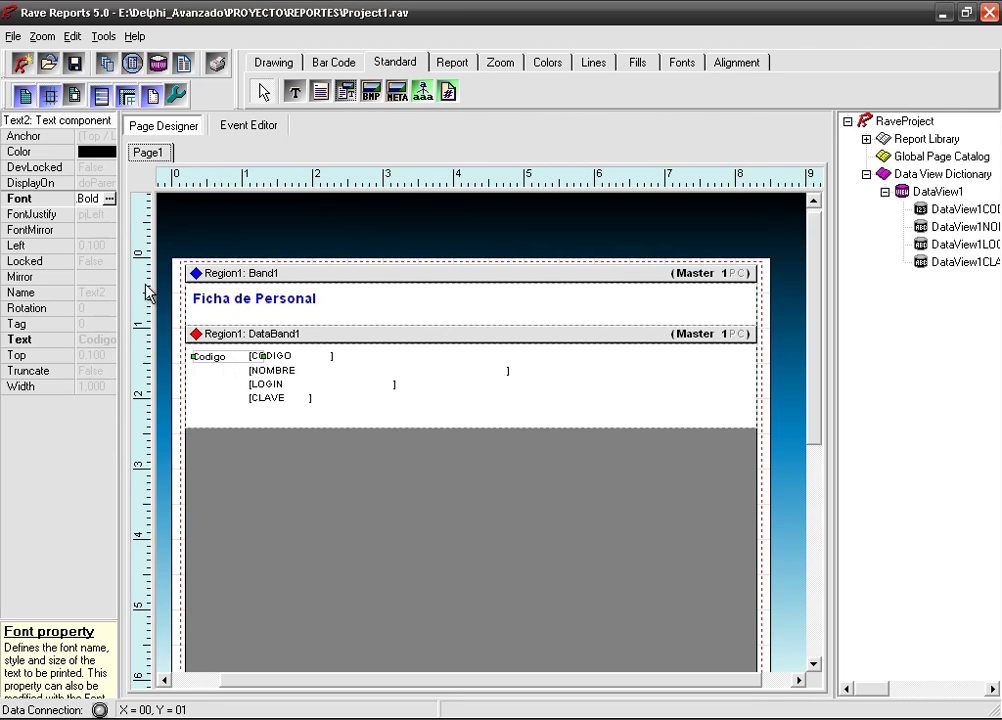
pyautogui.click(109, 199)
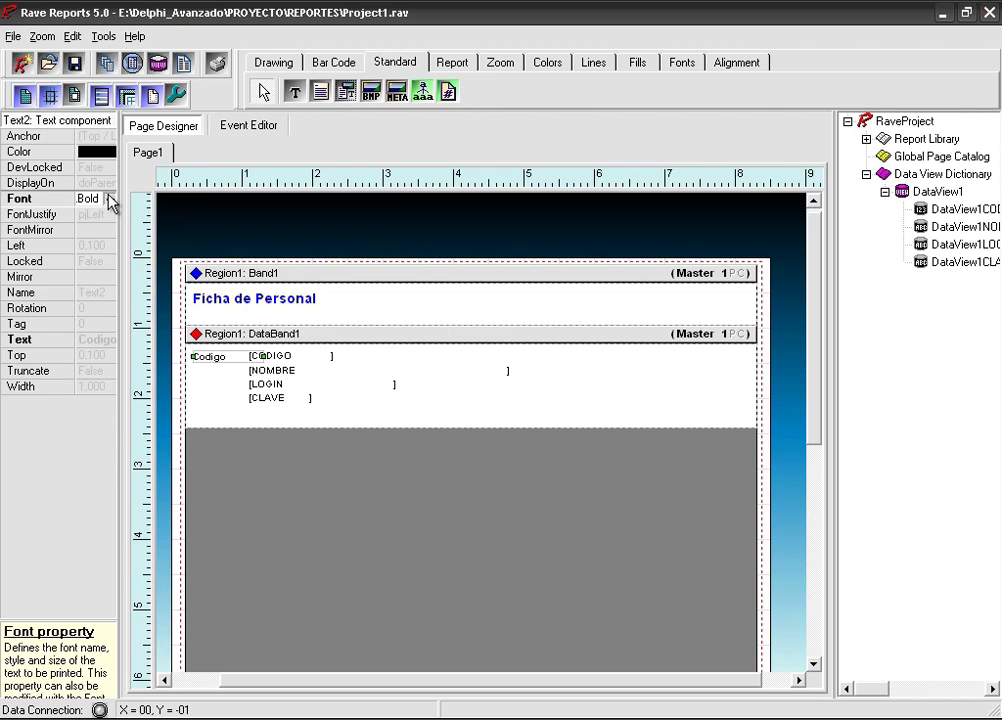
pyautogui.click(106, 221)
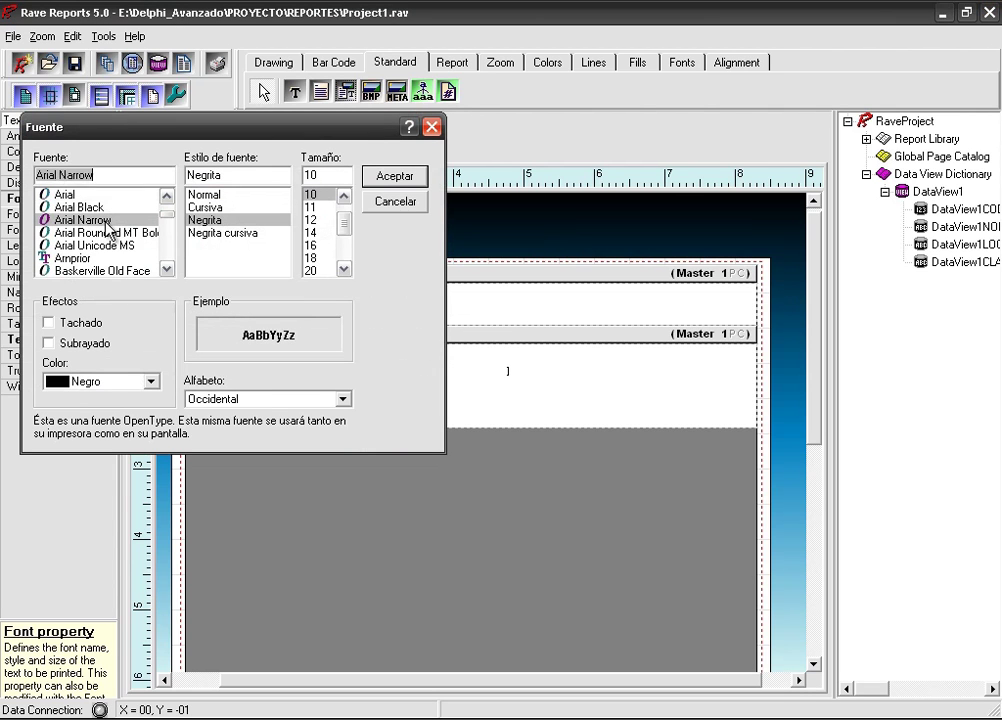
pyautogui.click(88, 207)
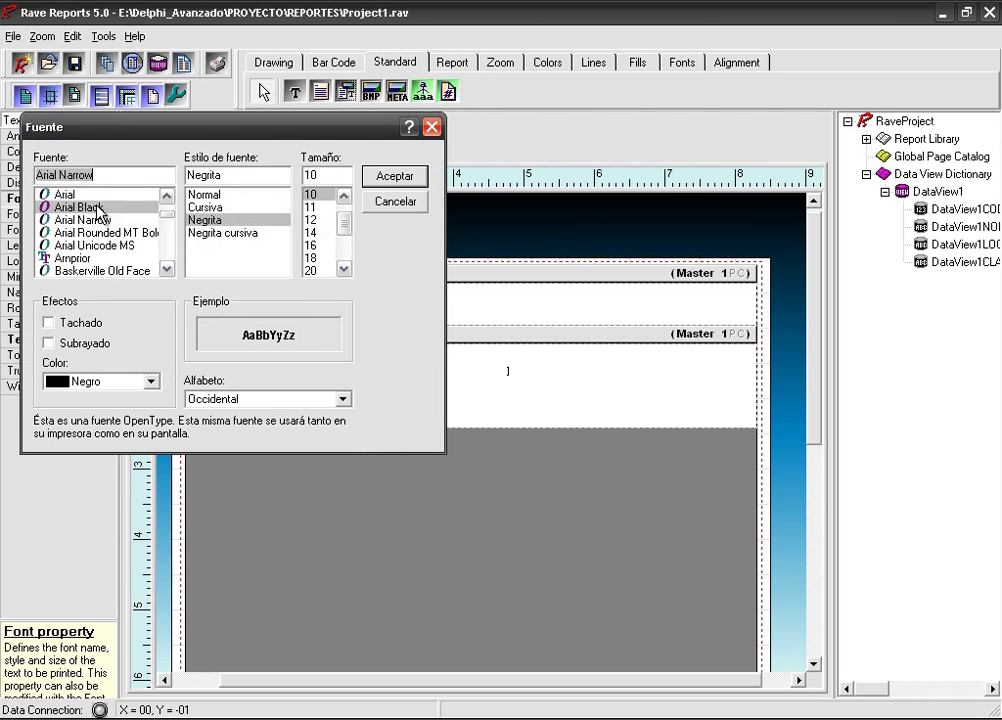
pyautogui.click(395, 177)
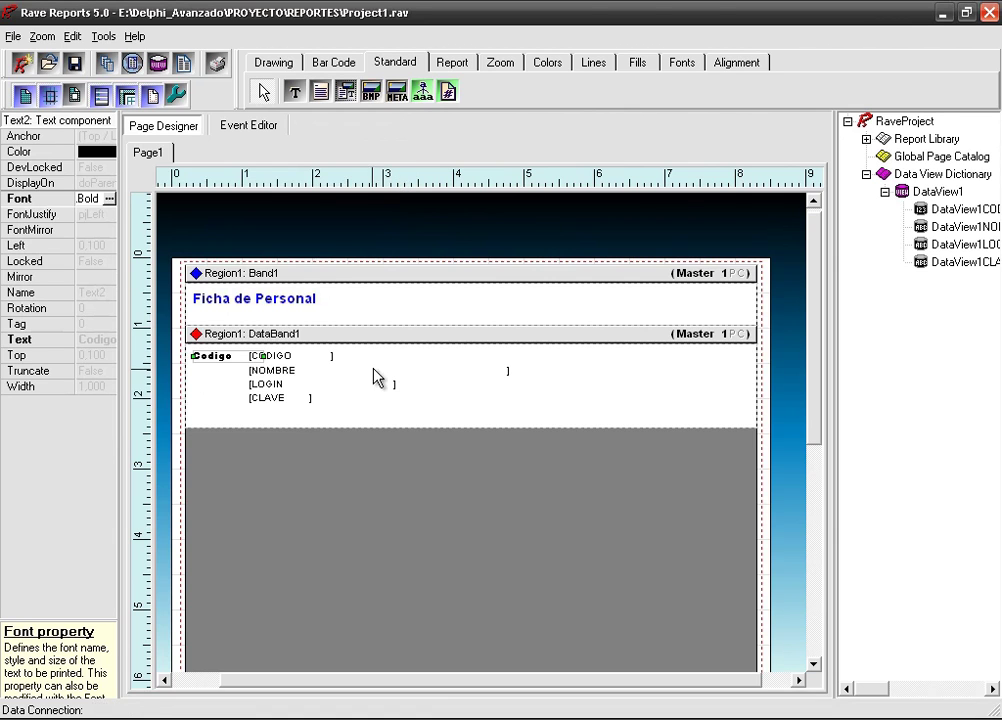
pyautogui.click(219, 378)
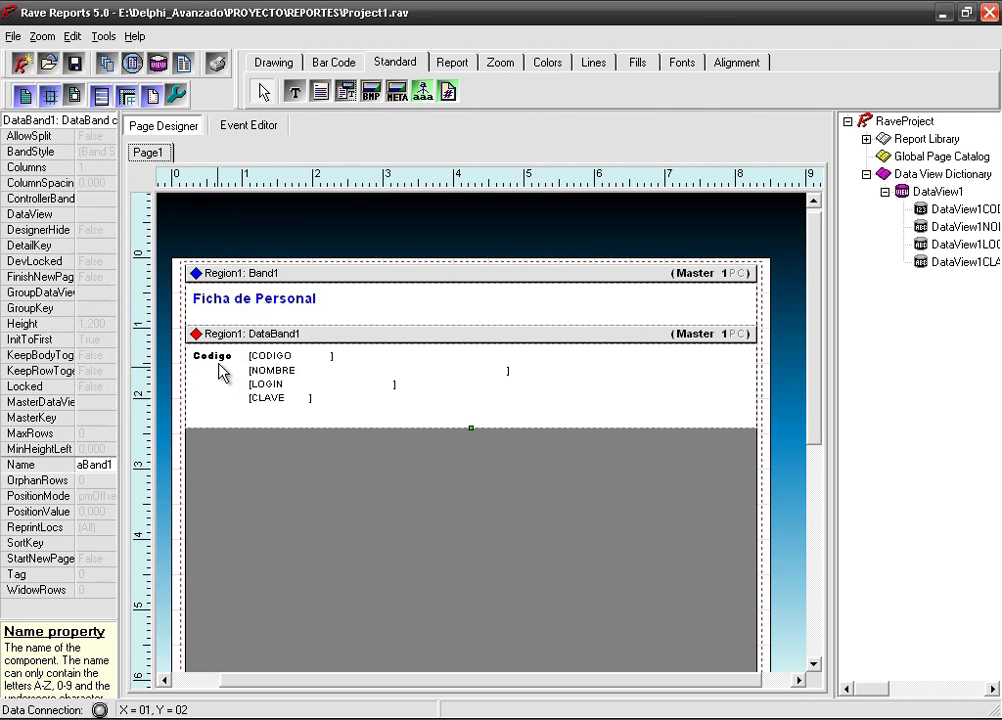
# Step: Narrow the Codigo label to about 0.7 wide and place a copy beside NOMBRE at about left 0.1, top 0.3
pyautogui.click(224, 358)
pyautogui.moveTo(262, 356); pyautogui.dragTo(243, 366)
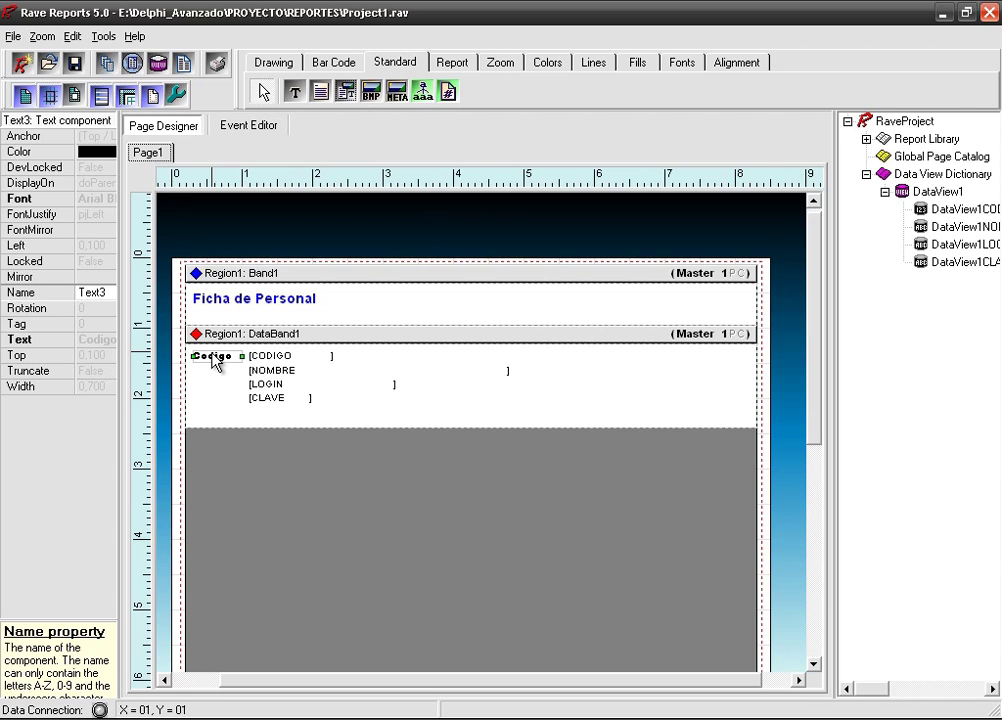
pyautogui.moveTo(213, 362); pyautogui.dragTo(216, 378)
pyautogui.press('Left')
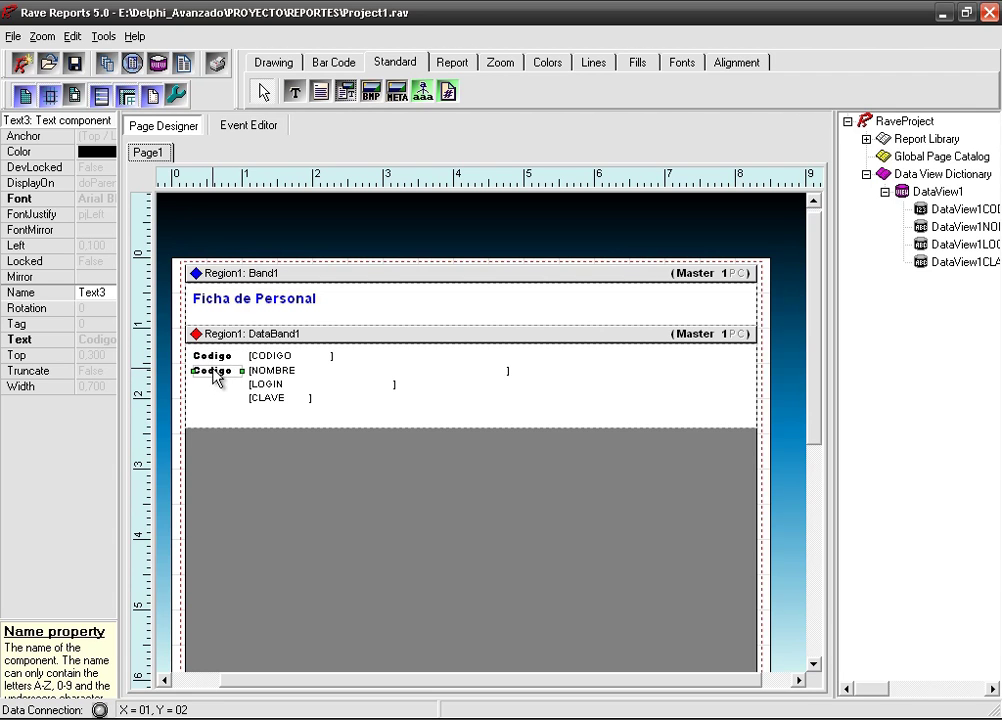
# Step: Paste two more copies of the Codigo label beside LOGIN and CLAVE, at left 0.1 and tops of about 0.5 and 0.7
pyautogui.hotkey('ctrl', 'v')
pyautogui.moveTo(240, 378); pyautogui.dragTo(217, 385)
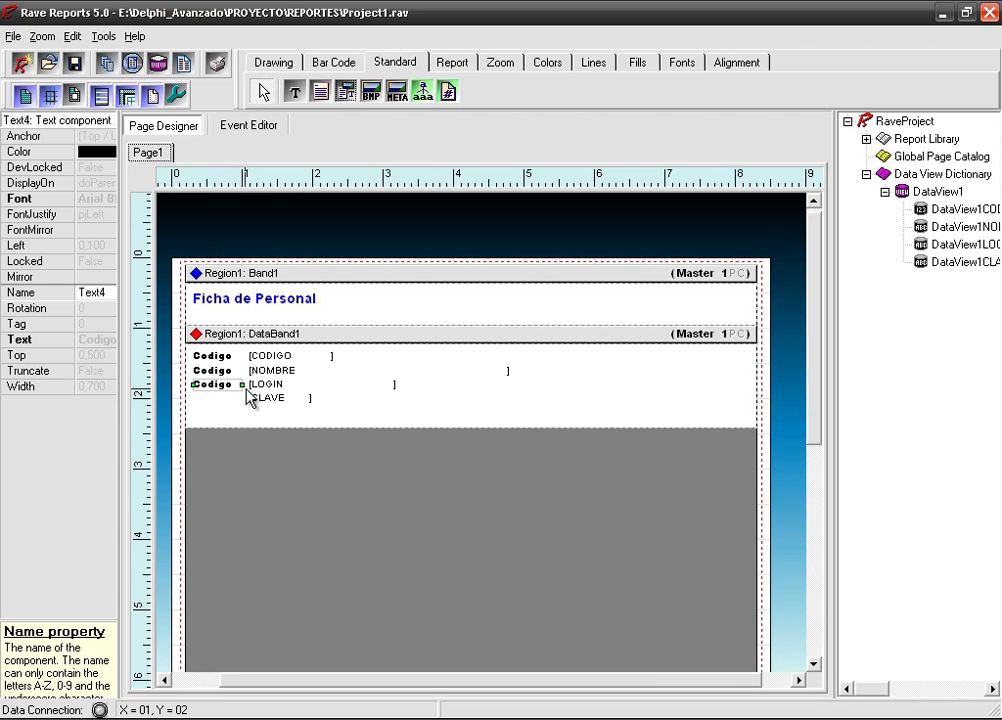
pyautogui.hotkey('ctrl', 'v')
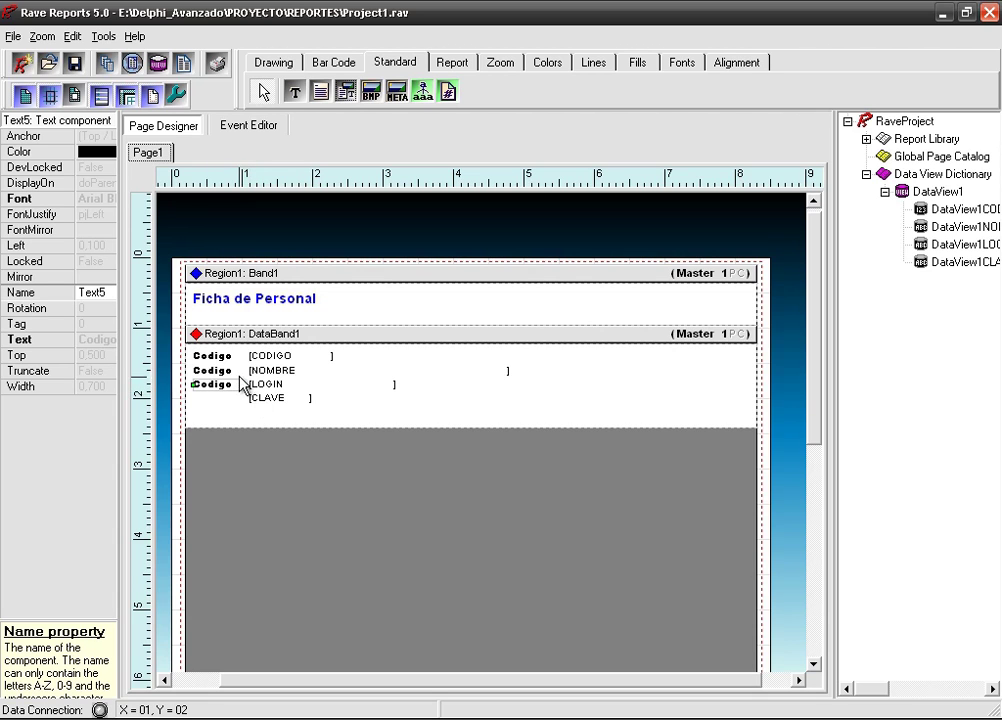
pyautogui.moveTo(221, 385); pyautogui.dragTo(228, 409)
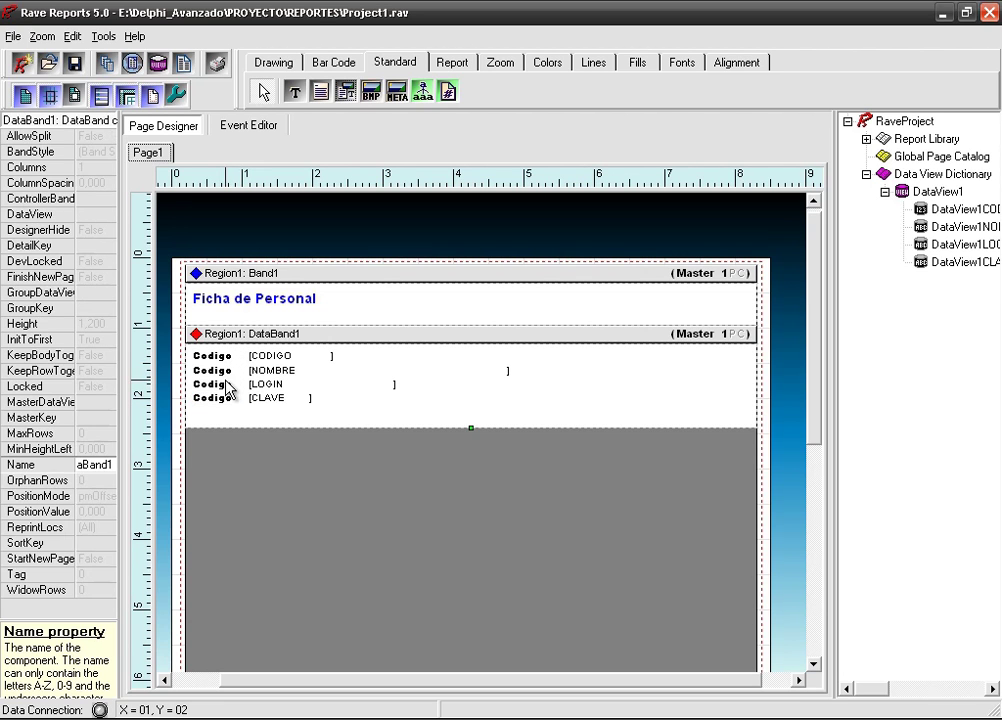
# Step: Change the text of the label beside the NOMBRE field to "Nombre"
pyautogui.click(224, 371)
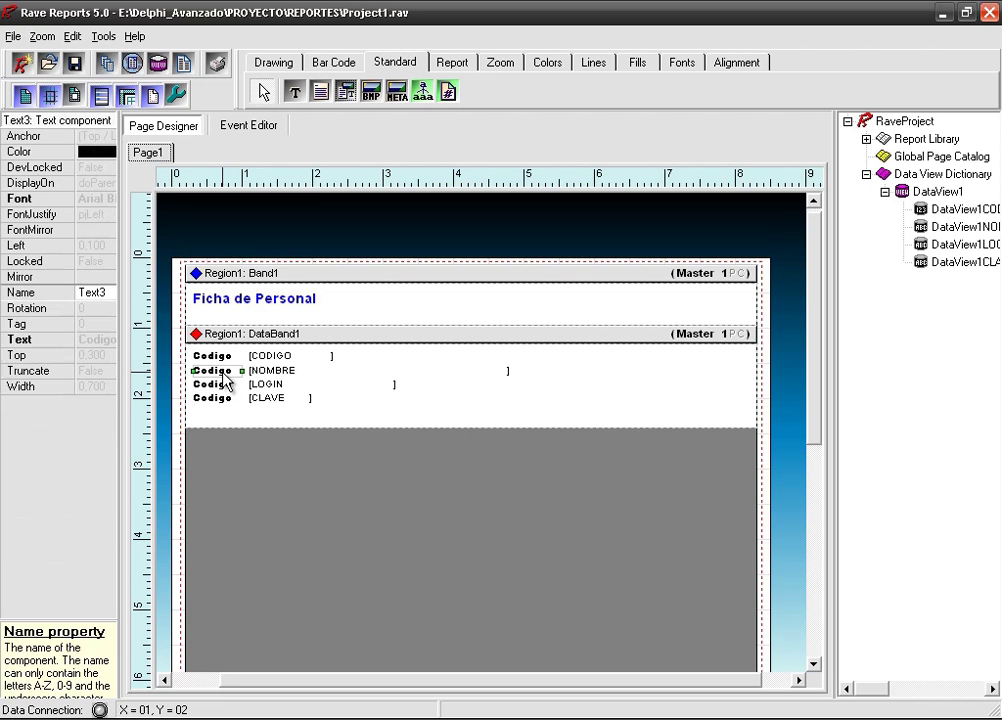
pyautogui.click(114, 343)
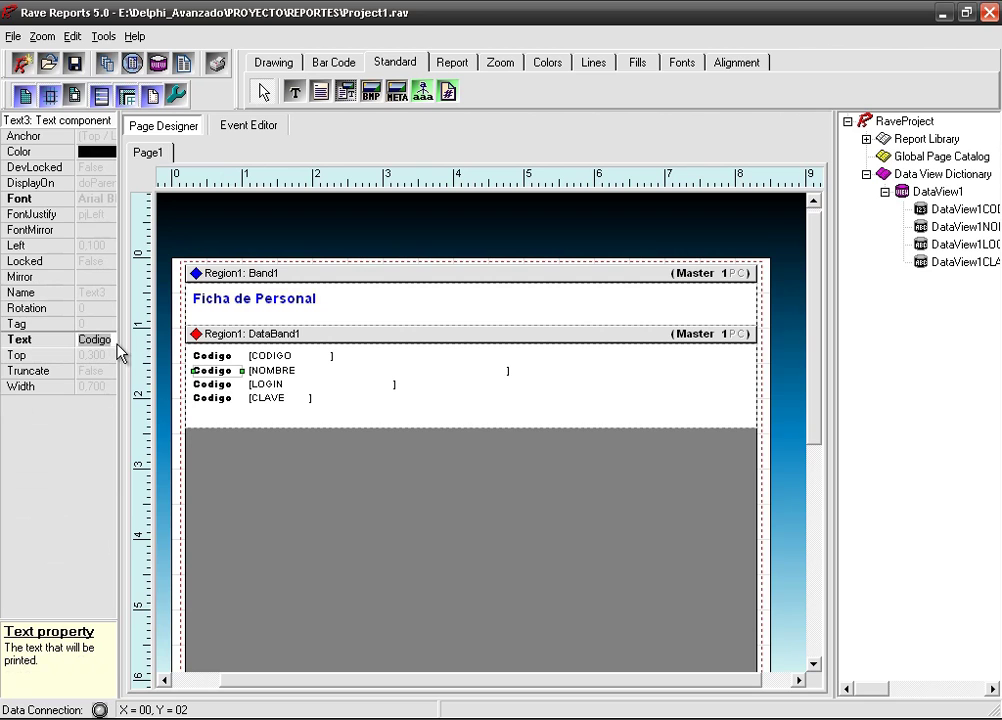
pyautogui.press('BackSpace')
pyautogui.write('Nombre')
# Step: Change the text of the label beside the LOGIN field to "Login"
pyautogui.click(205, 385)
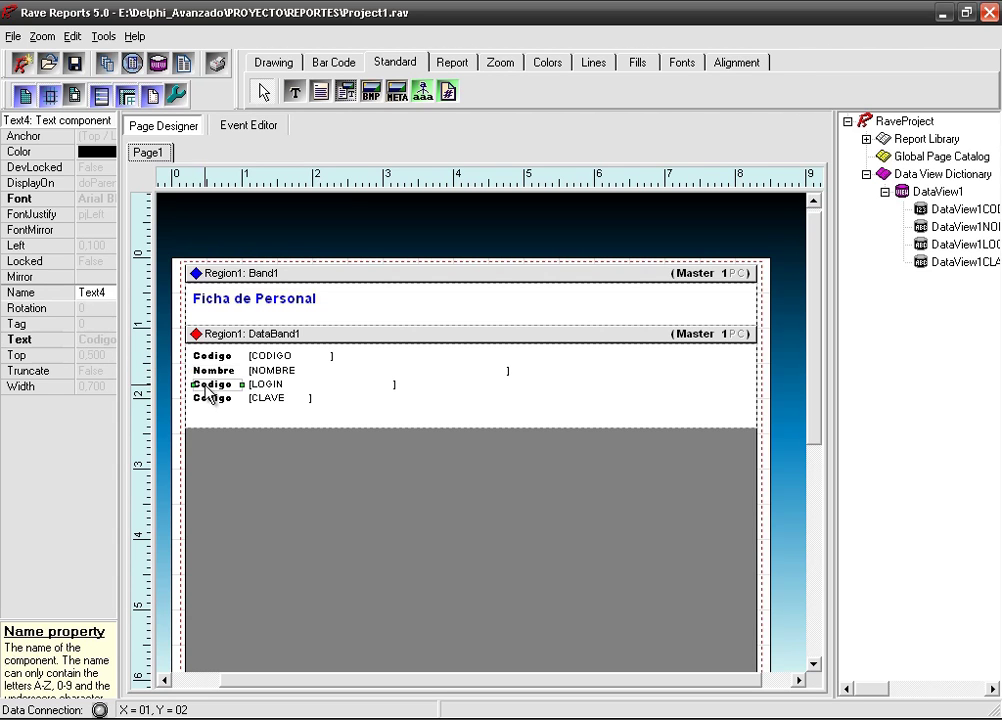
pyautogui.click(98, 341)
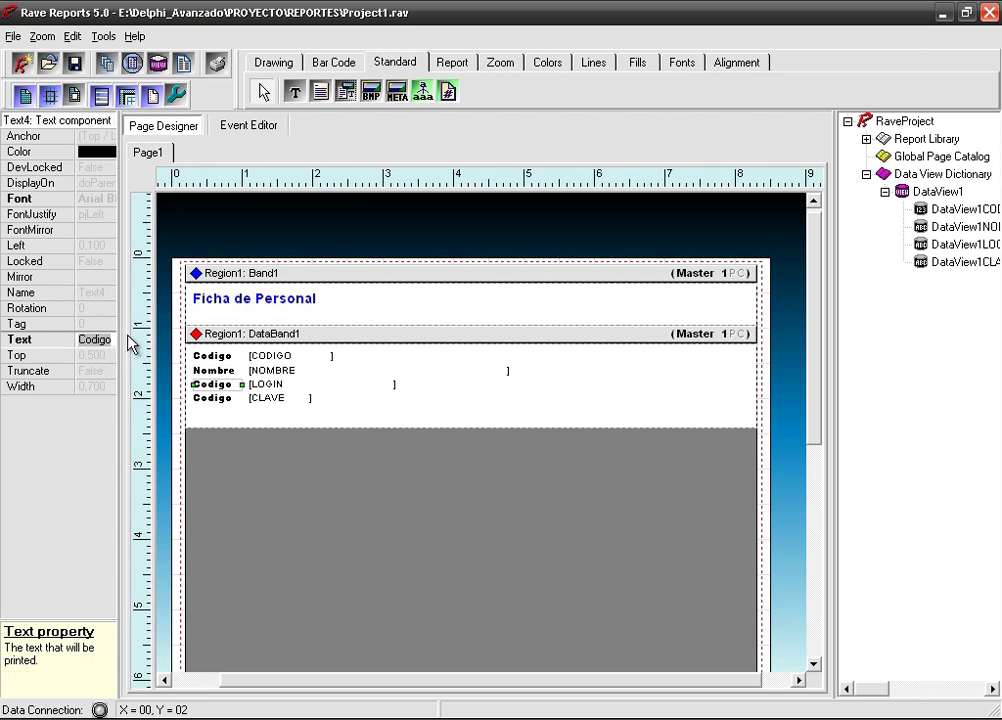
pyautogui.press('BackSpace')
pyautogui.press('BackSpace')
pyautogui.press('BackSpace')
pyautogui.press('BackSpace')
pyautogui.press('BackSpace')
pyautogui.press('BackSpace')
pyautogui.write('Login')
# Step: Change the text of the label beside the CLAVE field to "Password"
pyautogui.click(211, 400)
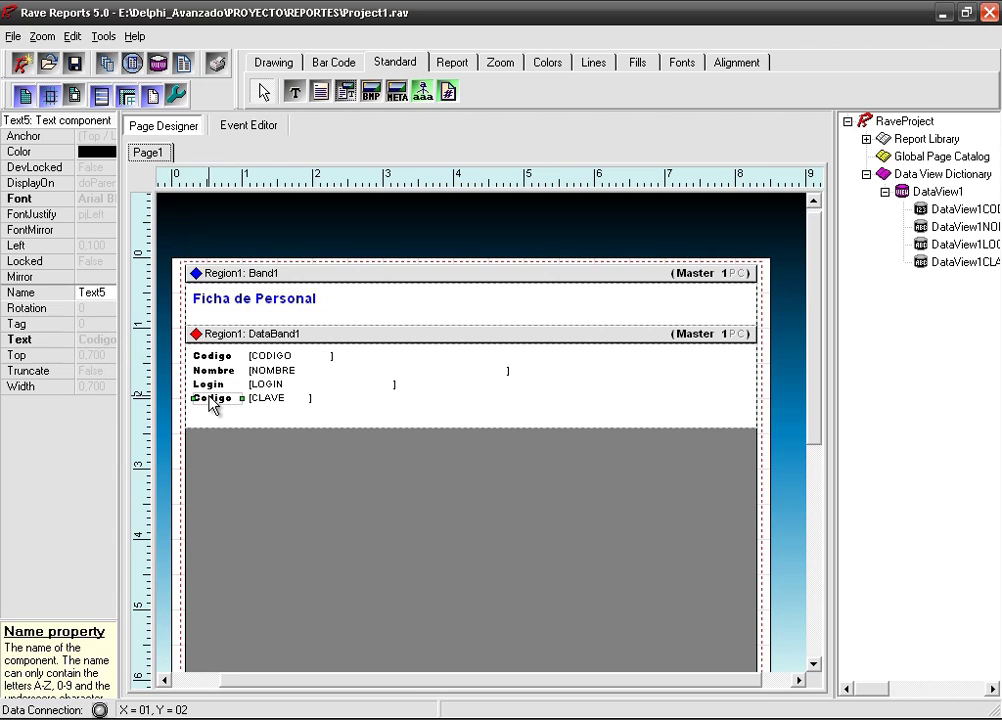
pyautogui.click(100, 340)
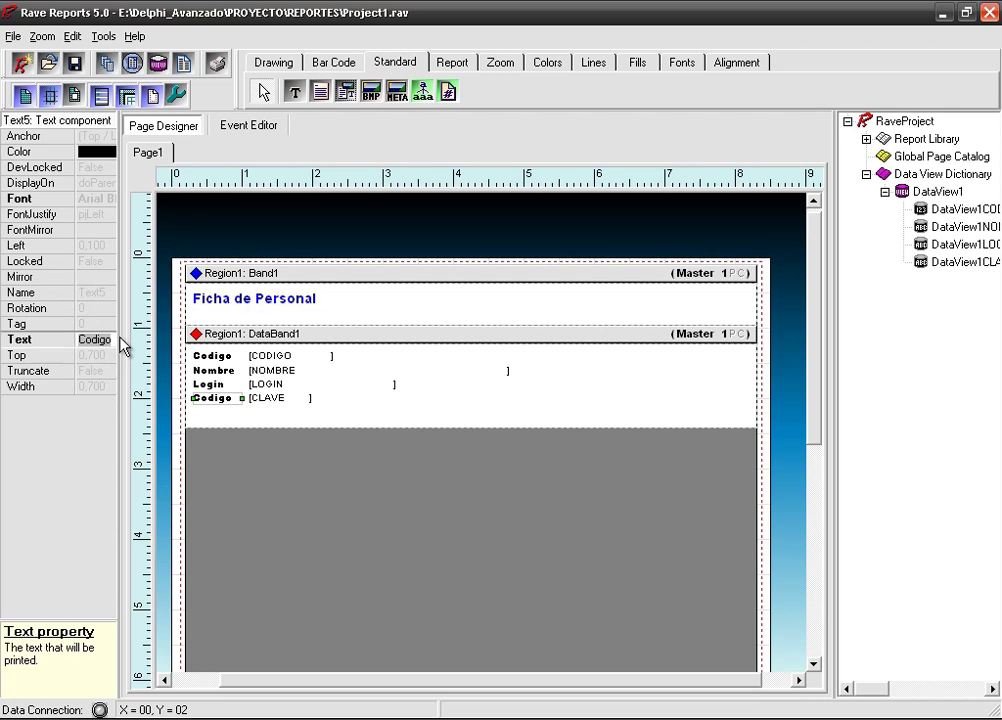
pyautogui.press('BackSpace')
pyautogui.write('C')
pyautogui.press('BackSpace')
pyautogui.press('BackSpace')
pyautogui.press('BackSpace')
pyautogui.press('BackSpace')
pyautogui.press('BackSpace')
pyautogui.write('Password')
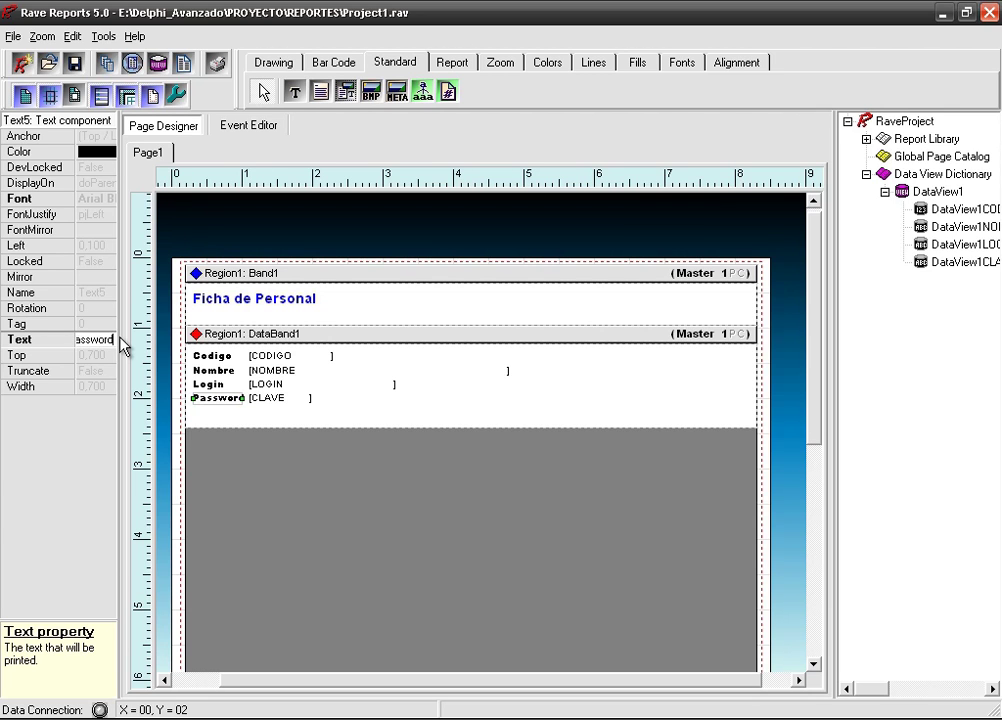
# Step: Shrink DataBand1 to a height of about 1.0
pyautogui.click(380, 413)
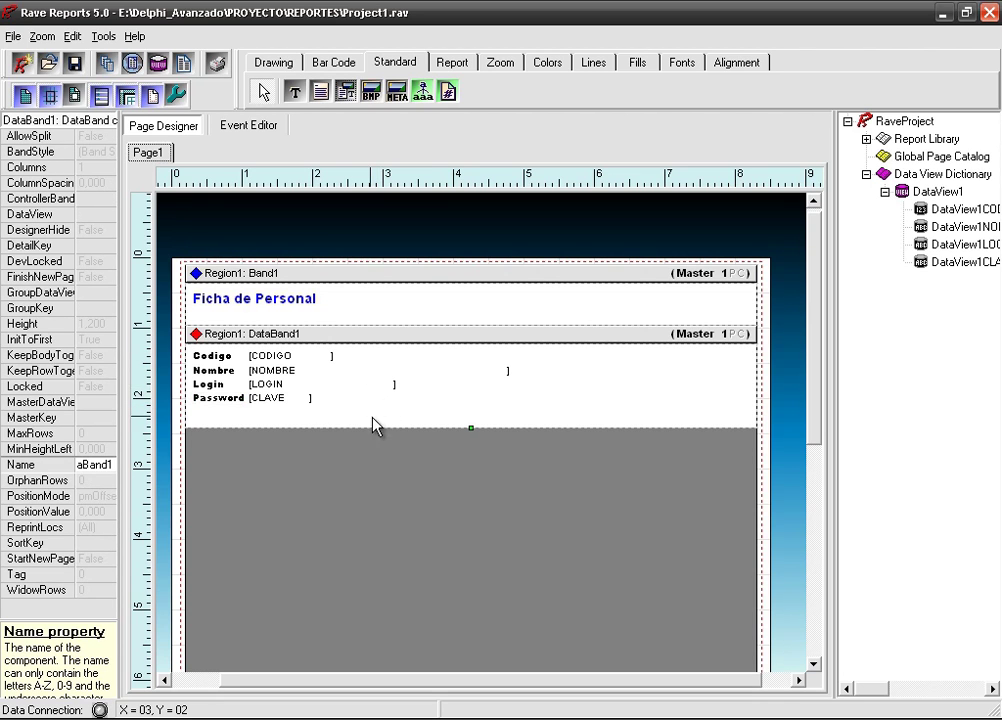
pyautogui.moveTo(471, 427); pyautogui.dragTo(471, 414)
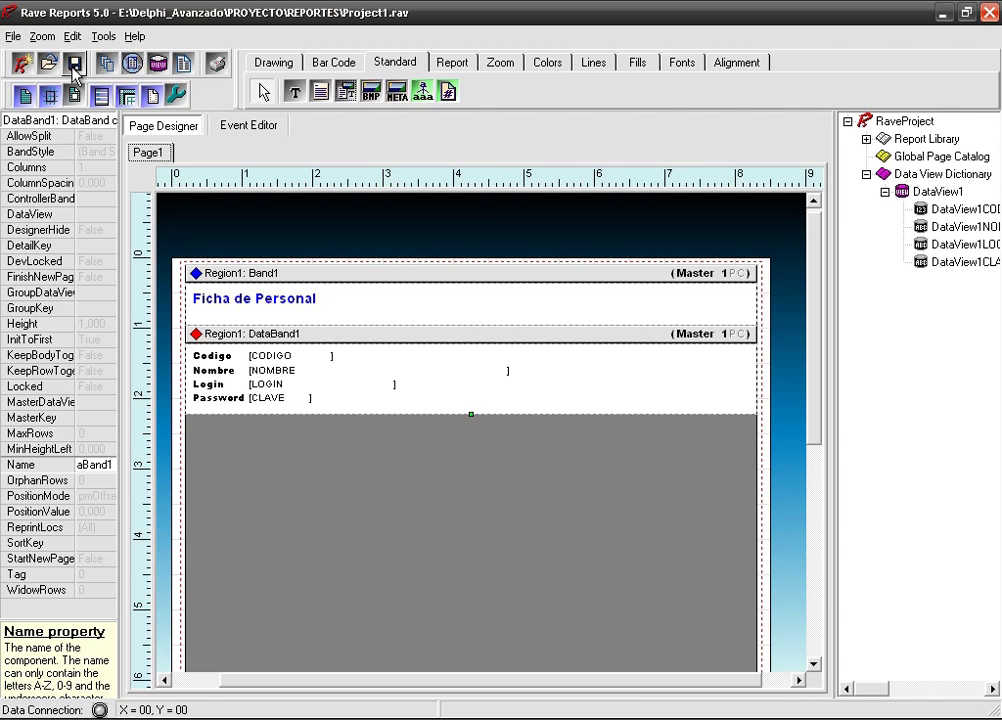
# Step: Run the report with Preview as the output destination and examine the previewed page
pyautogui.click(218, 66)
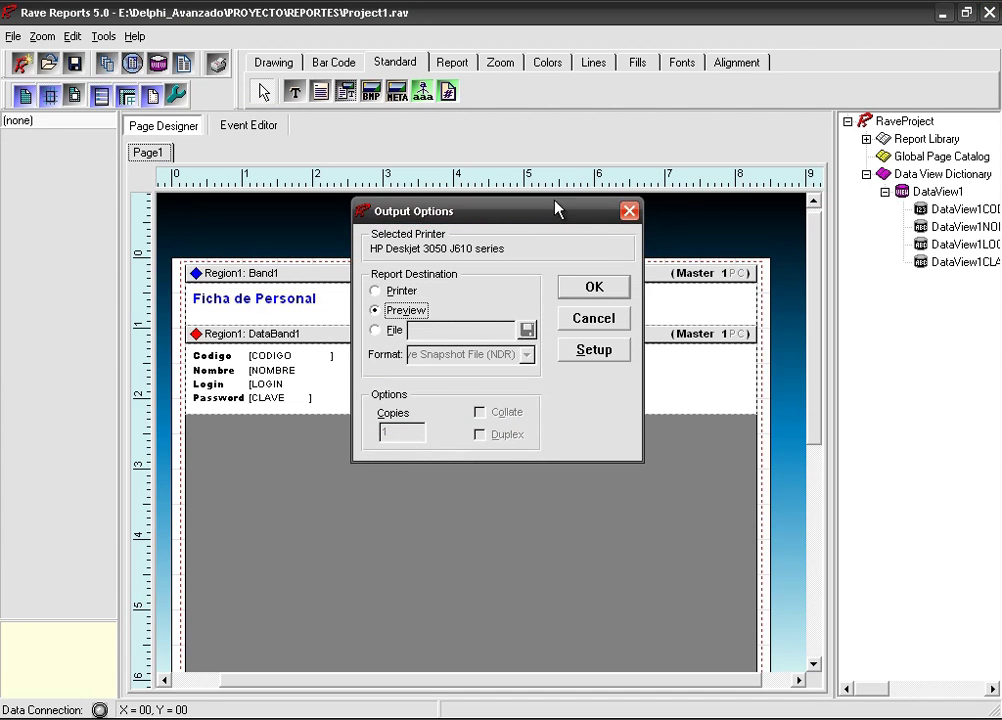
pyautogui.click(403, 334)
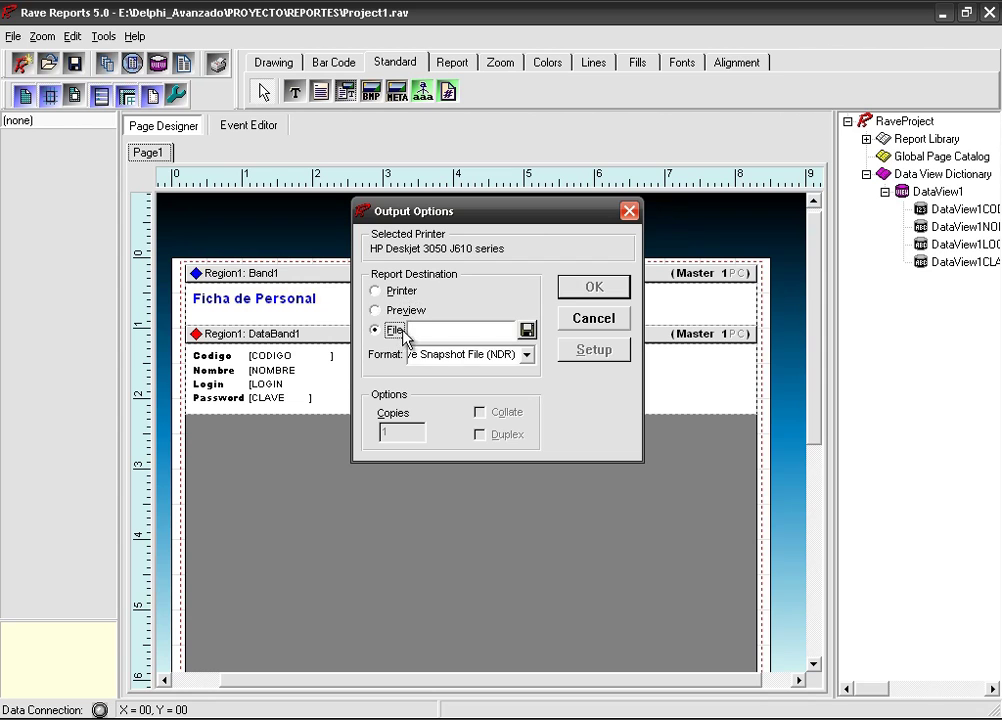
pyautogui.click(527, 358)
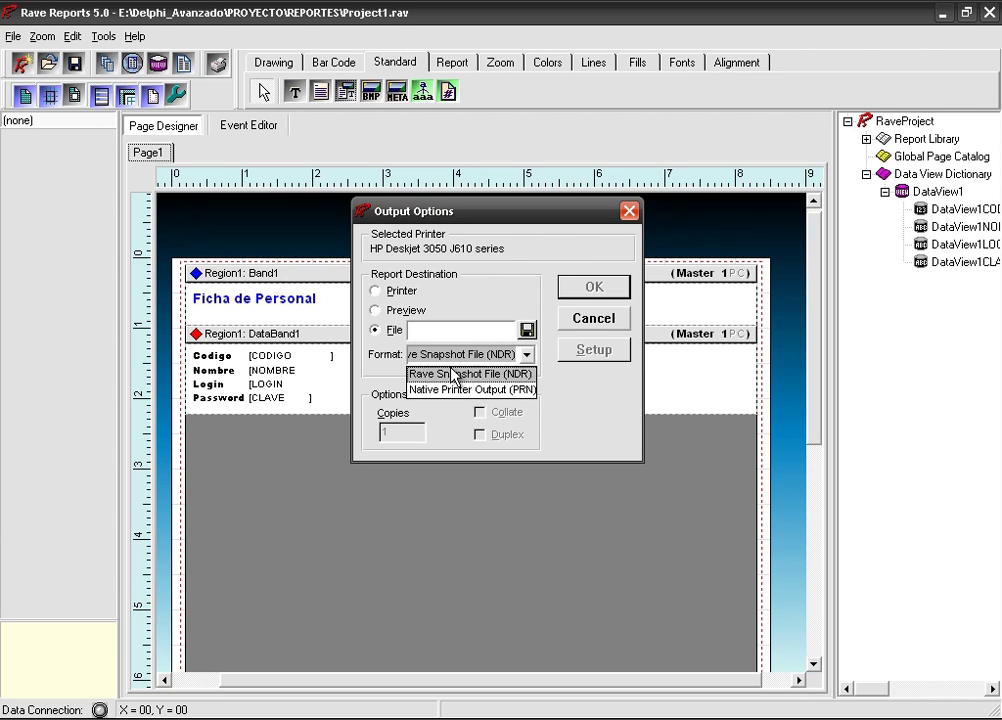
pyautogui.click(410, 313)
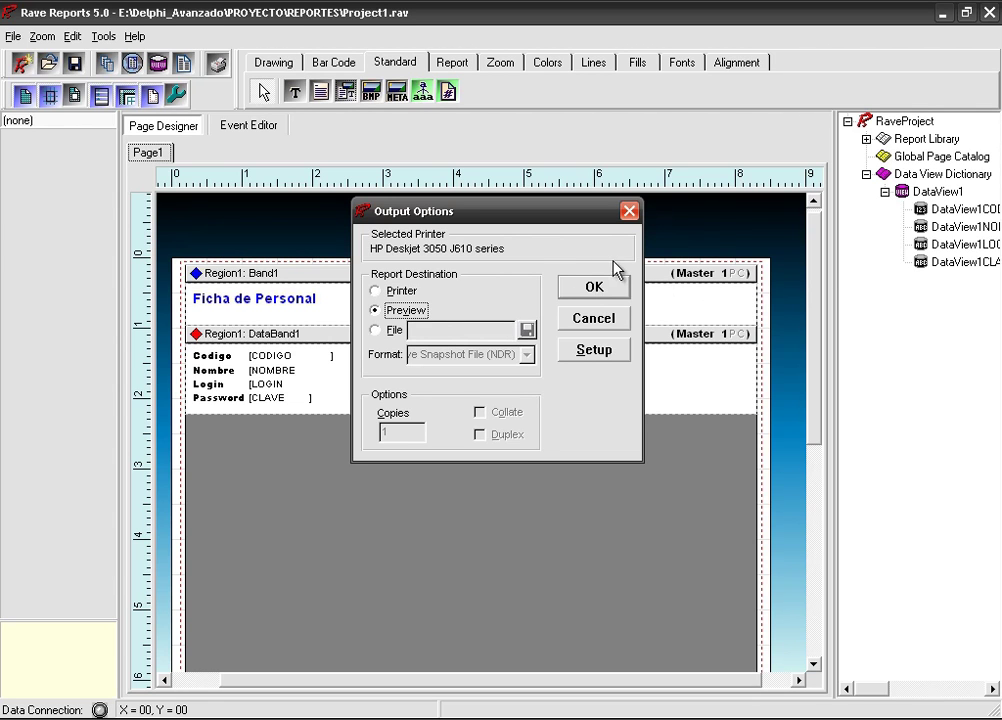
pyautogui.click(591, 287)
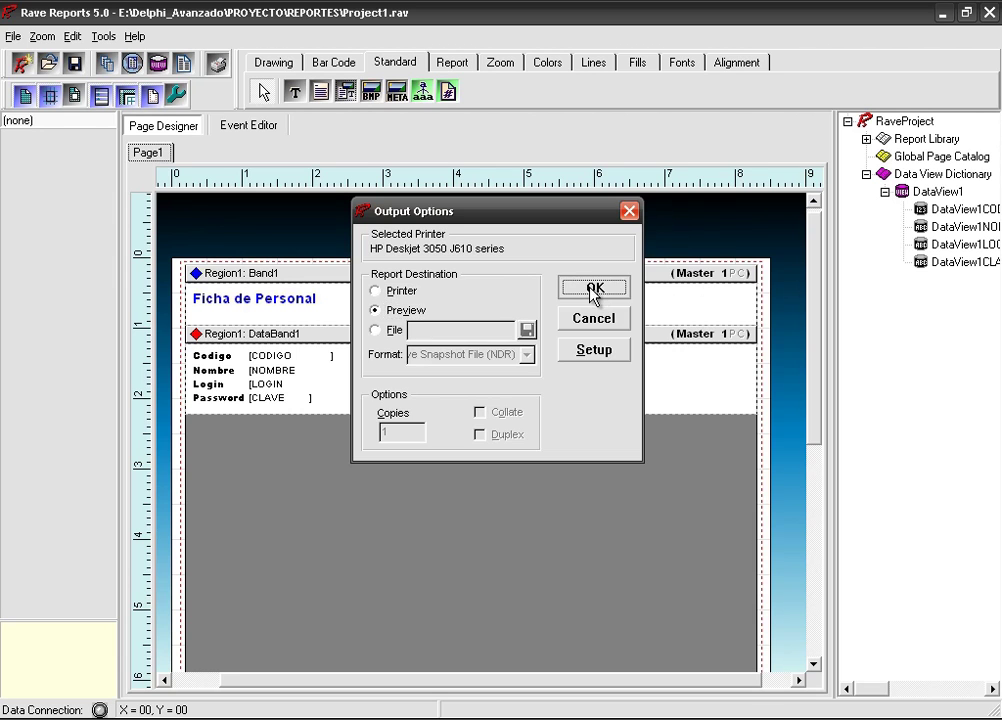
pyautogui.click(594, 290)
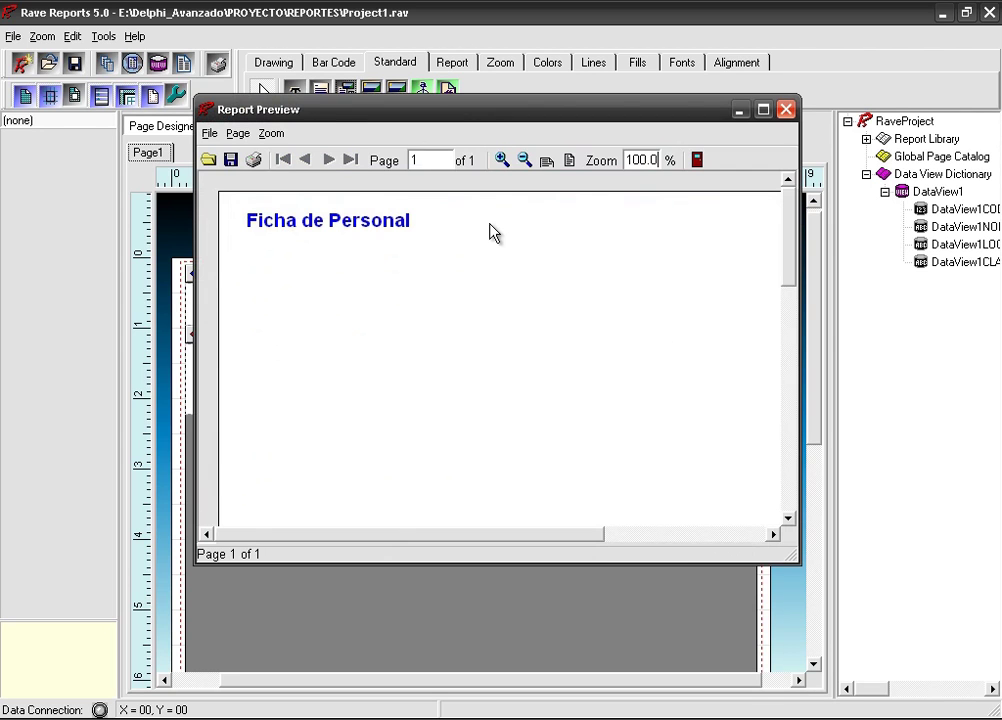
pyautogui.moveTo(785, 208)
pyautogui.mouseDown()
pyautogui.moveTo(790, 453)
pyautogui.moveTo(796, 178)
pyautogui.moveTo(790, 200)
pyautogui.mouseUp()
pyautogui.moveTo(790, 200)
pyautogui.mouseDown()
pyautogui.moveTo(790, 472)
pyautogui.moveTo(783, 188)
pyautogui.mouseUp()
pyautogui.click(230, 163)
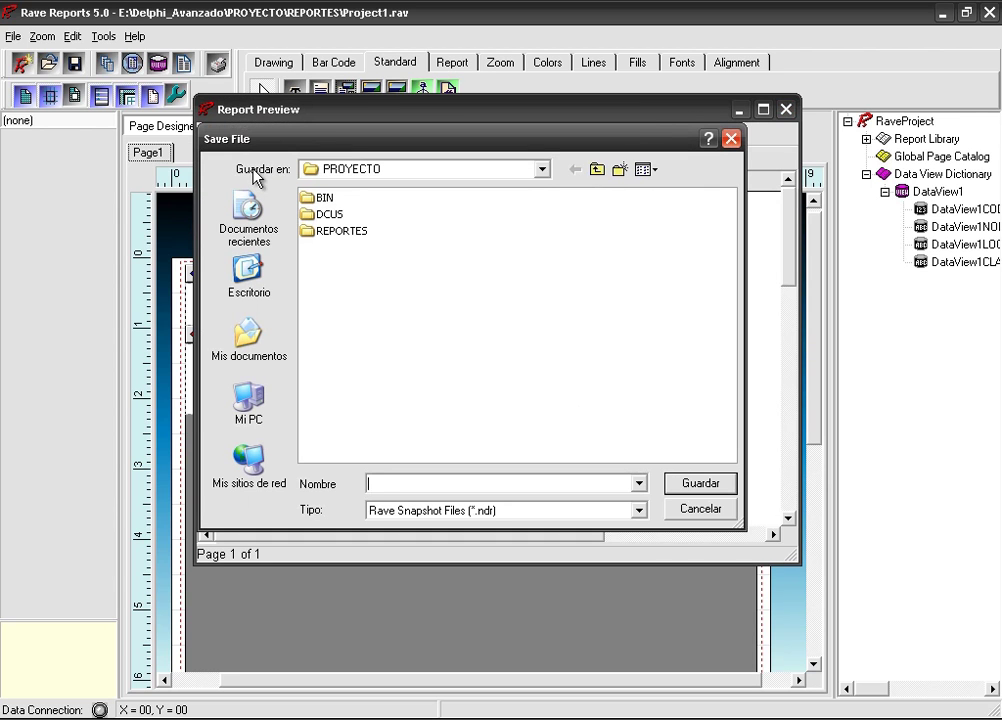
pyautogui.click(638, 510)
pyautogui.click(636, 511)
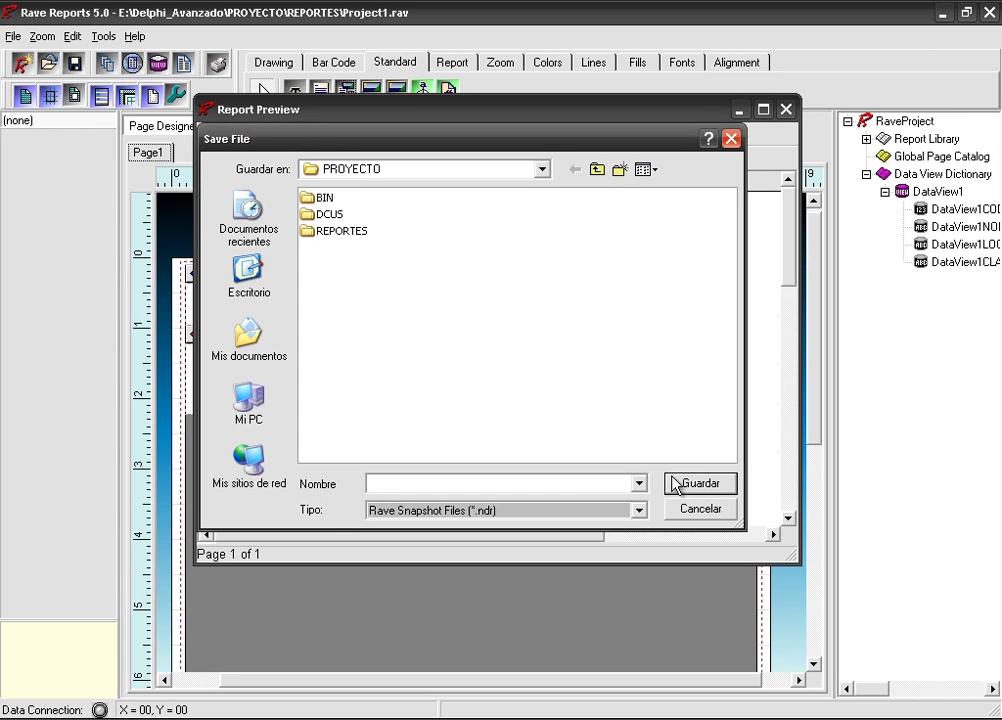
pyautogui.click(688, 512)
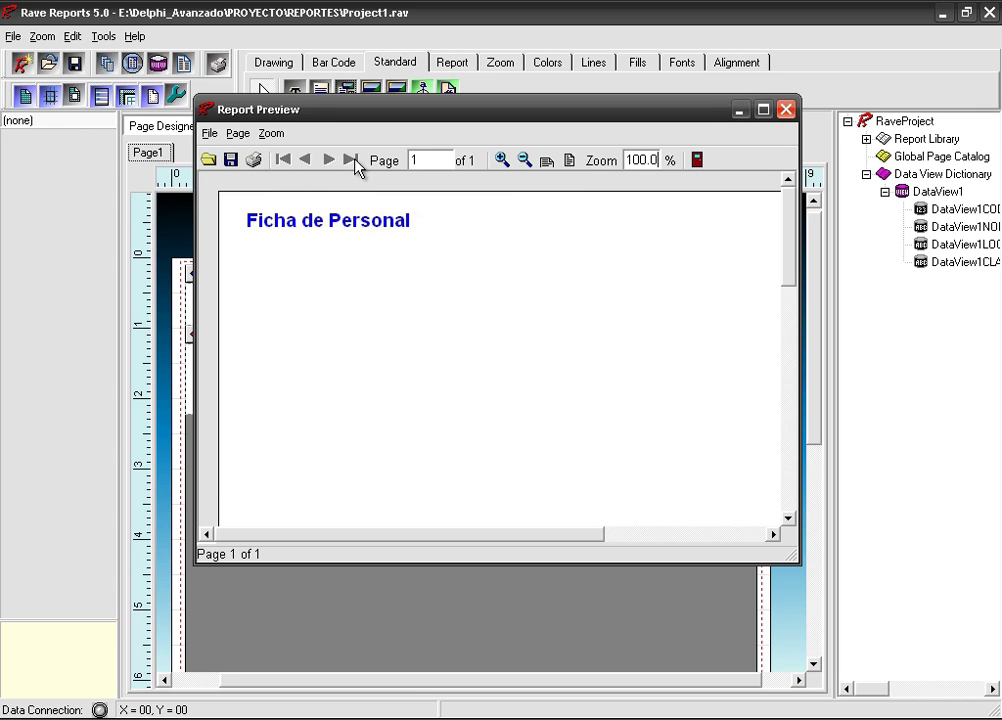
# Step: Exit the report preview and return to the page designer
pyautogui.click(271, 134)
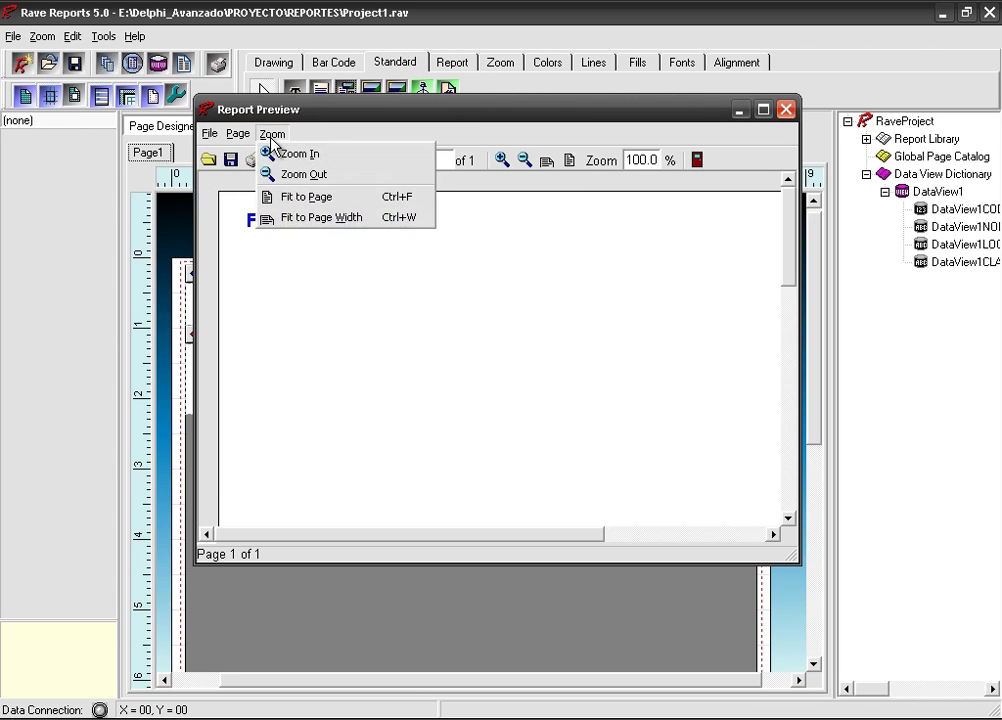
pyautogui.moveTo(214, 137)
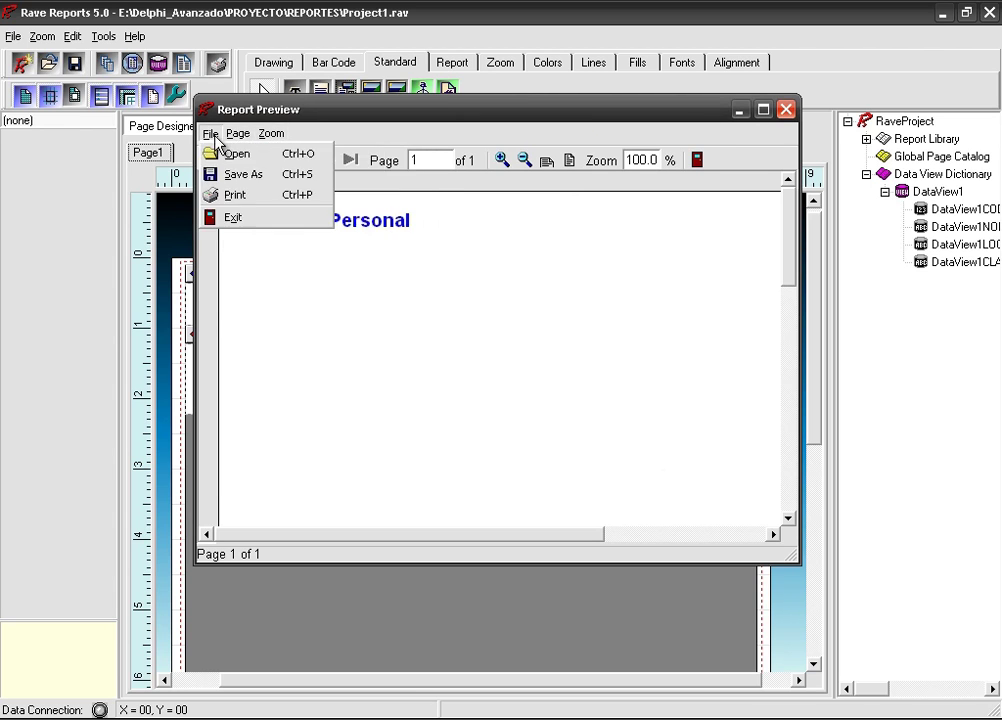
pyautogui.click(236, 218)
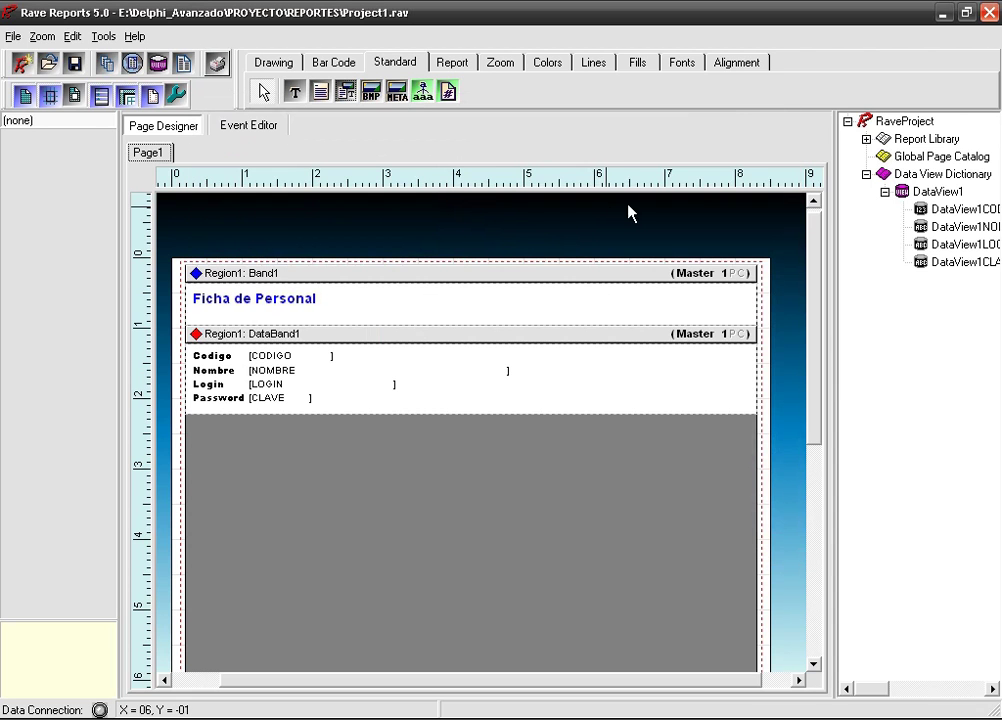